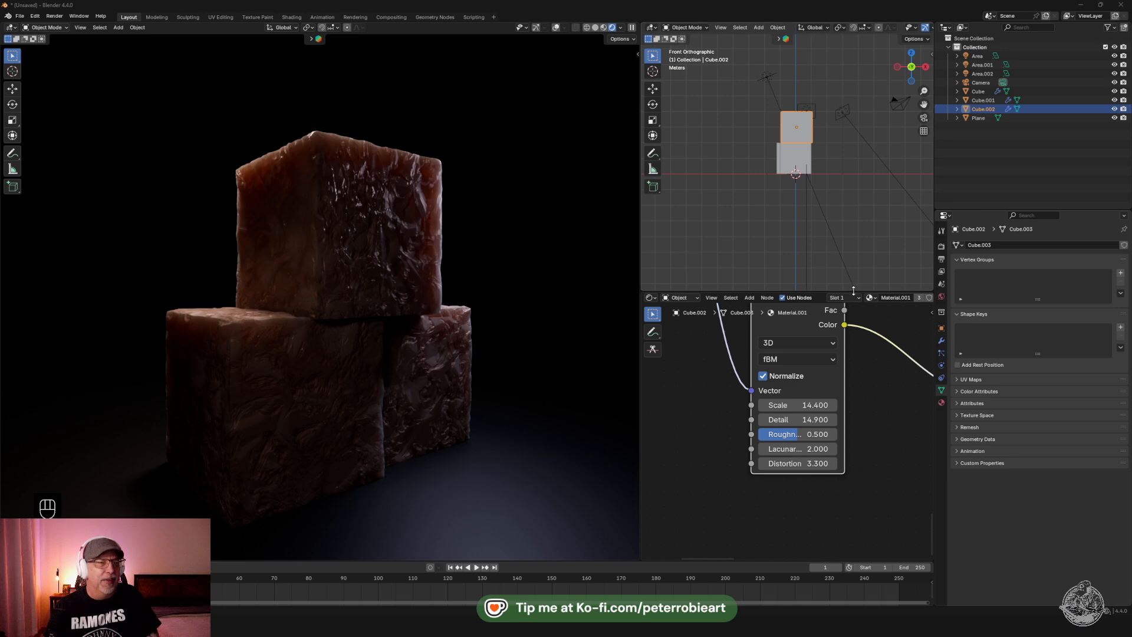
Enlarge the shader editor below the viewport and bring the cube material's whole node tree into view
left_click_drag(851, 290, 860, 195)
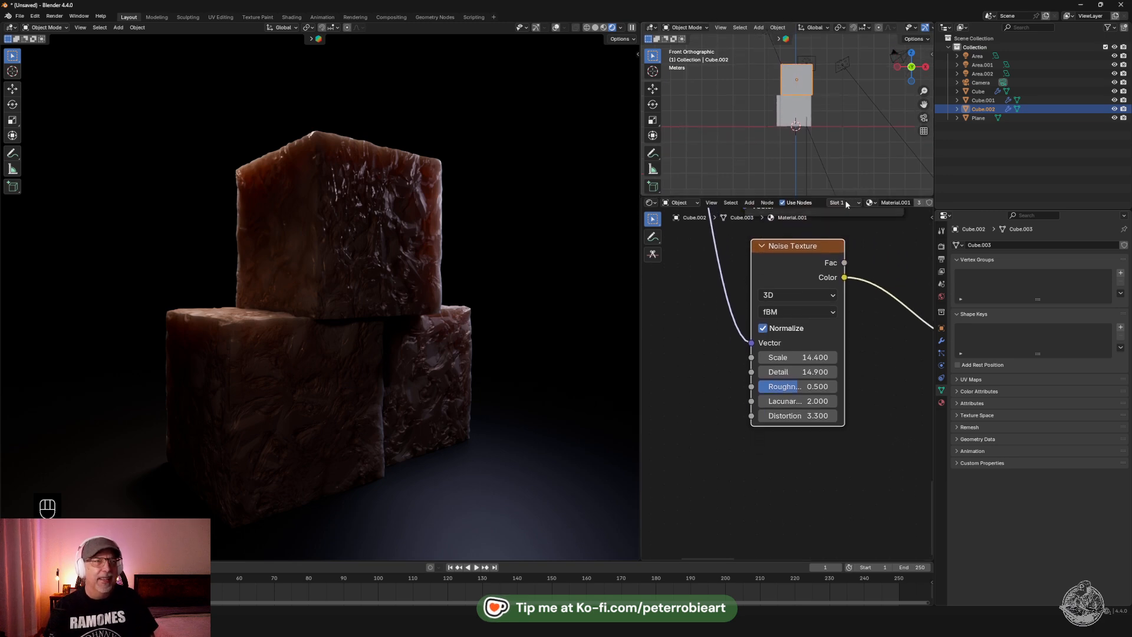
middle_click_drag(882, 146, 706, 173, "ctrl")
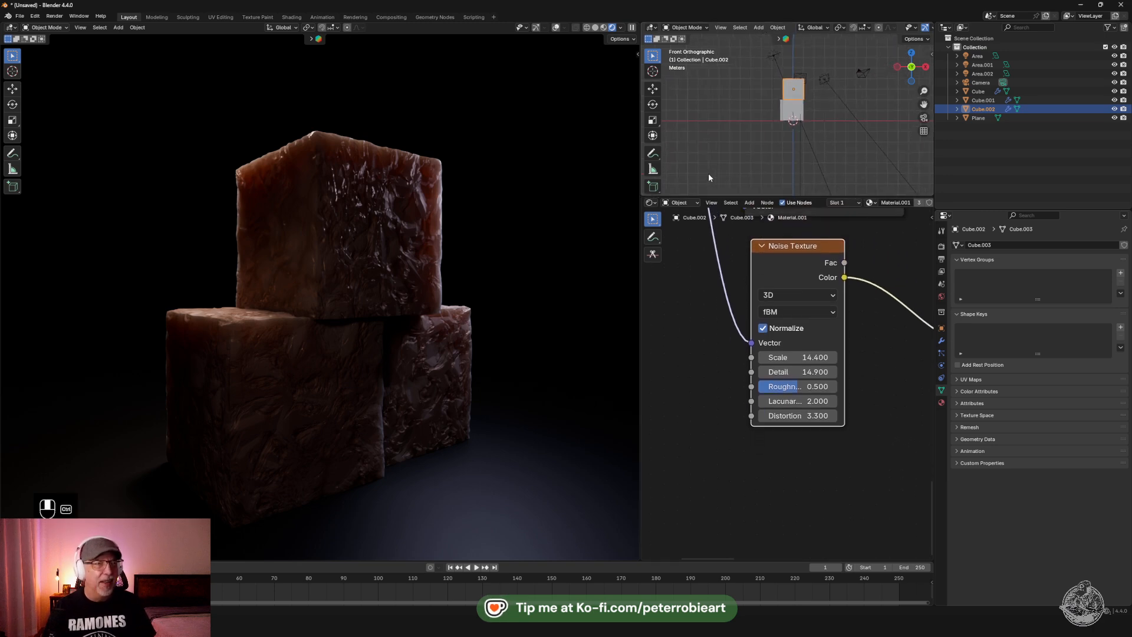
middle_click_drag(856, 140, 833, 167, "shift")
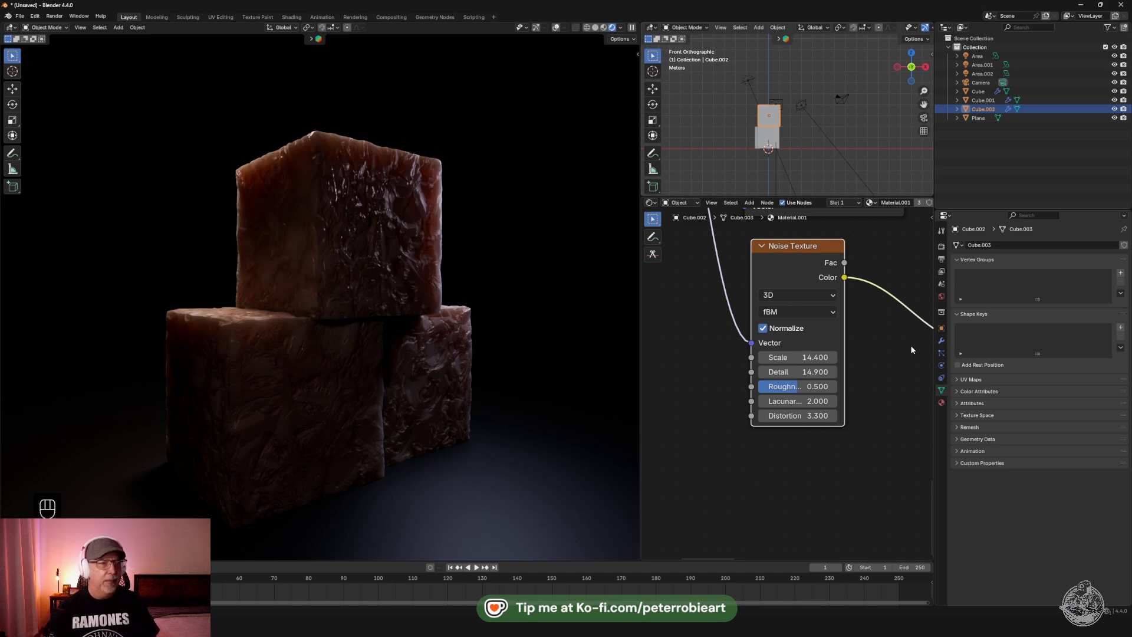
middle_click_drag(896, 376, 802, 473, "ctrl")
scroll(841, 444, "down", 7)
middle_click_drag(885, 401, 854, 415, "shift")
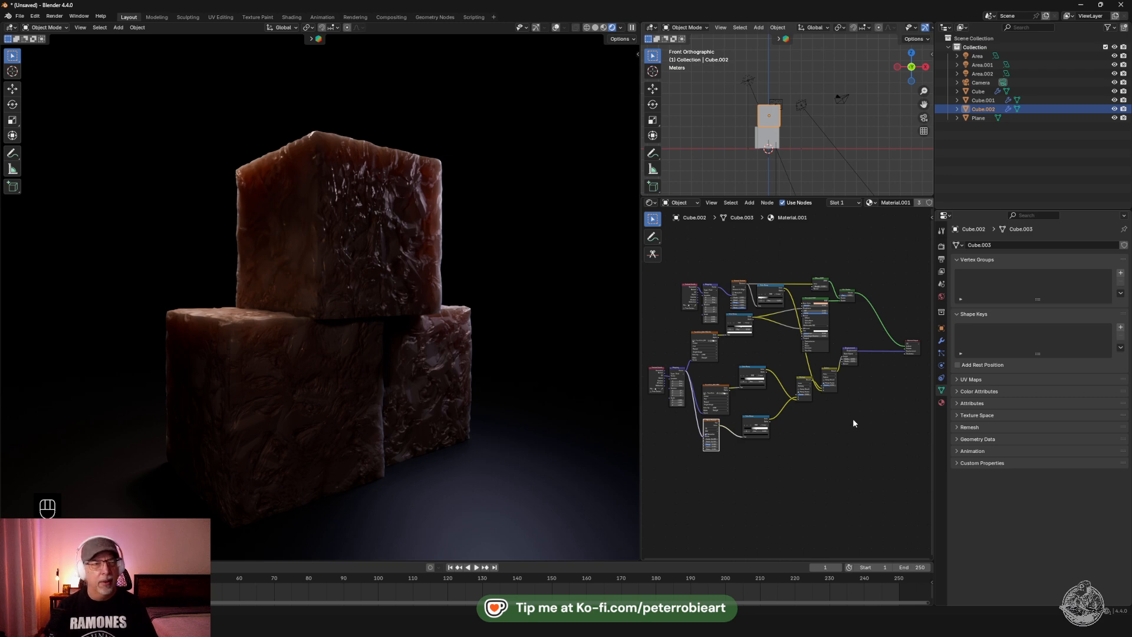
middle_click_drag(847, 407, 850, 436)
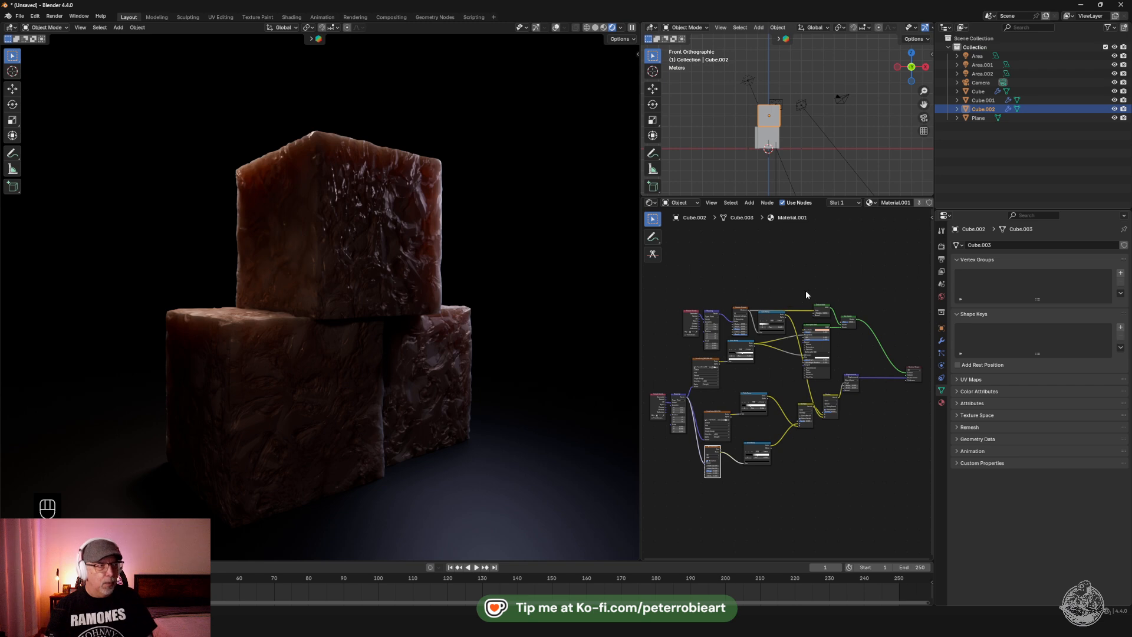
middle_click_drag(494, 352, 493, 337, "shift")
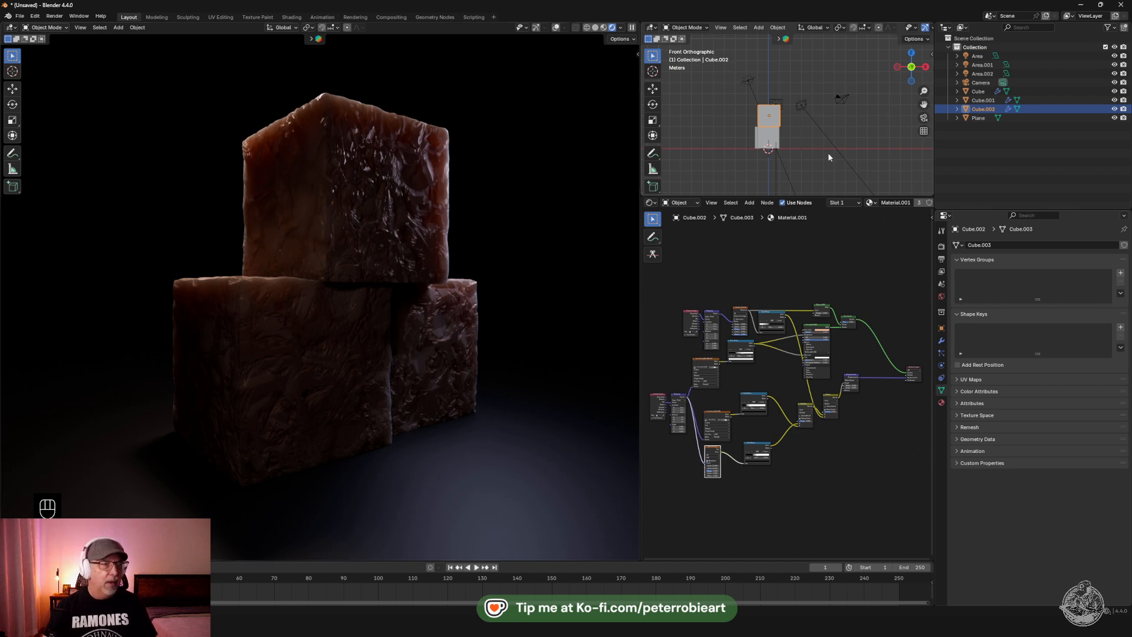
middle_click_drag(837, 154, 831, 113)
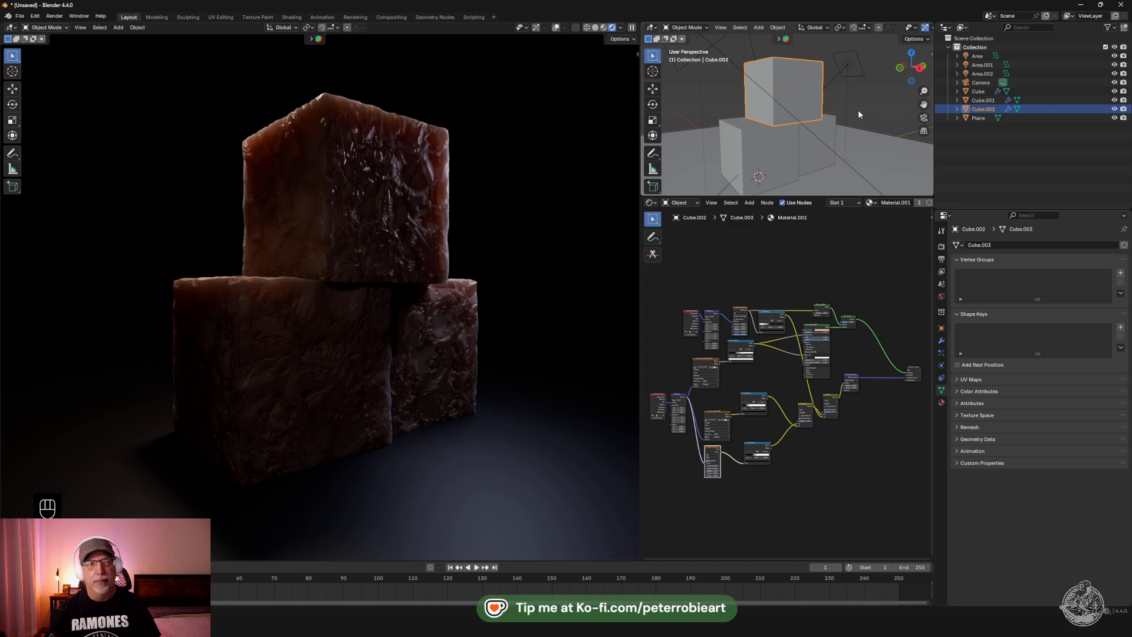
key("space")
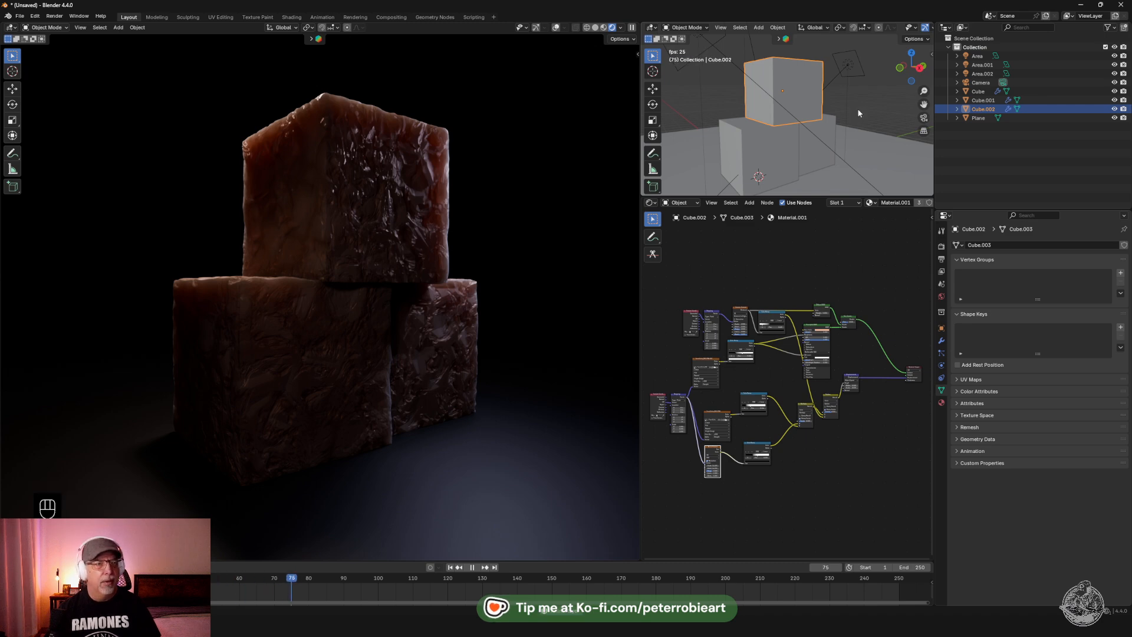
key("space")
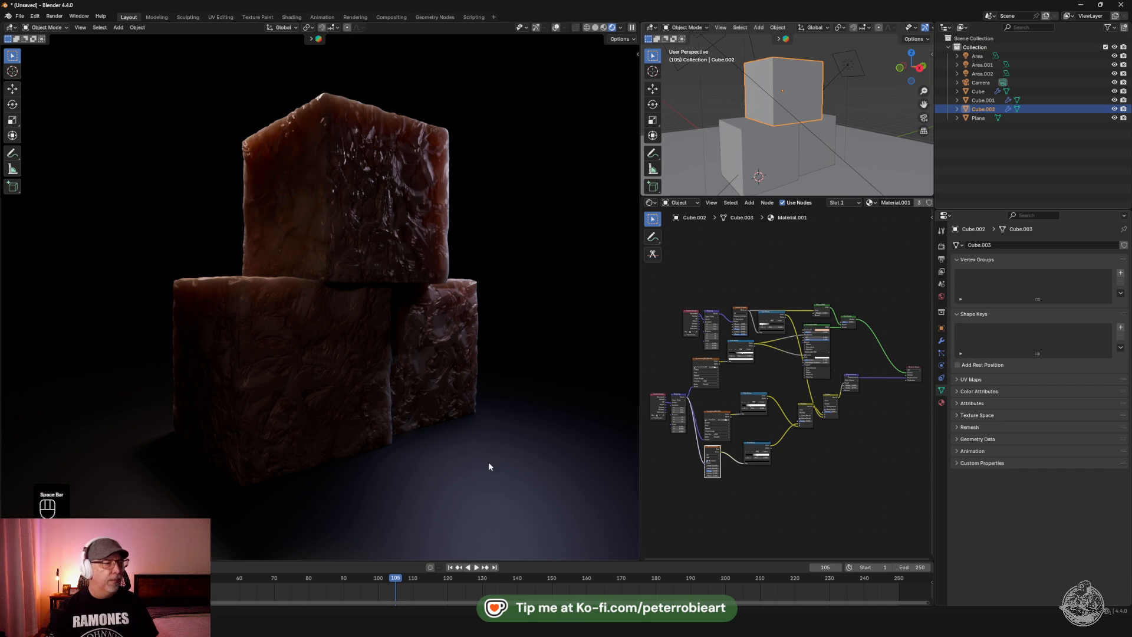
key("shift+Left")
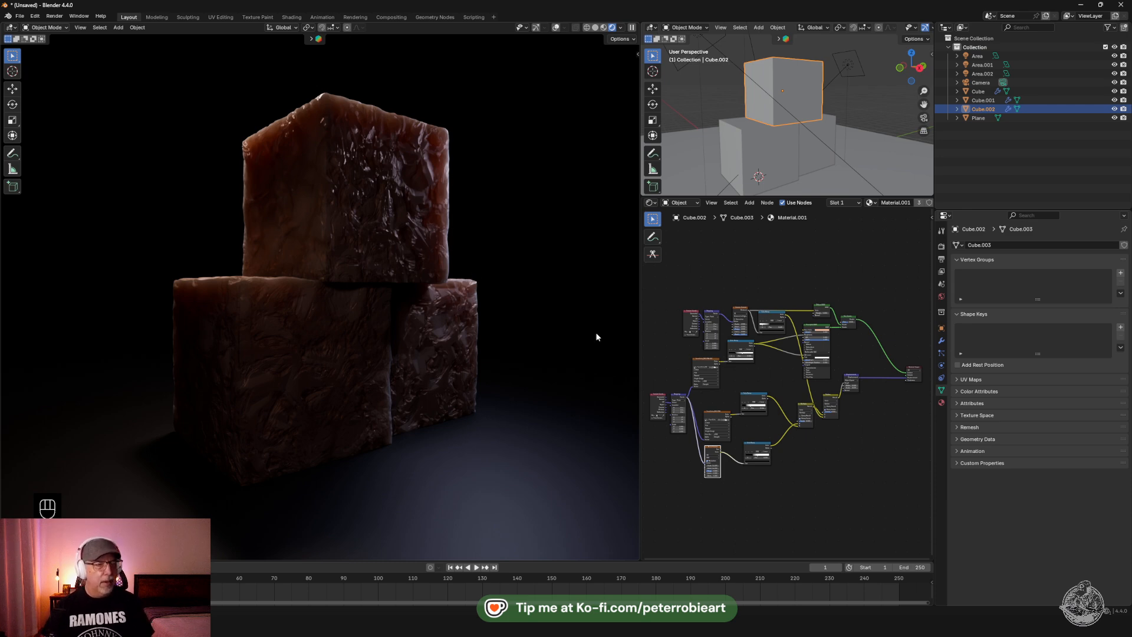
Widen the shader editor area at the expense of the rendered viewport and frame the node tree
left_click_drag(642, 275, 367, 305)
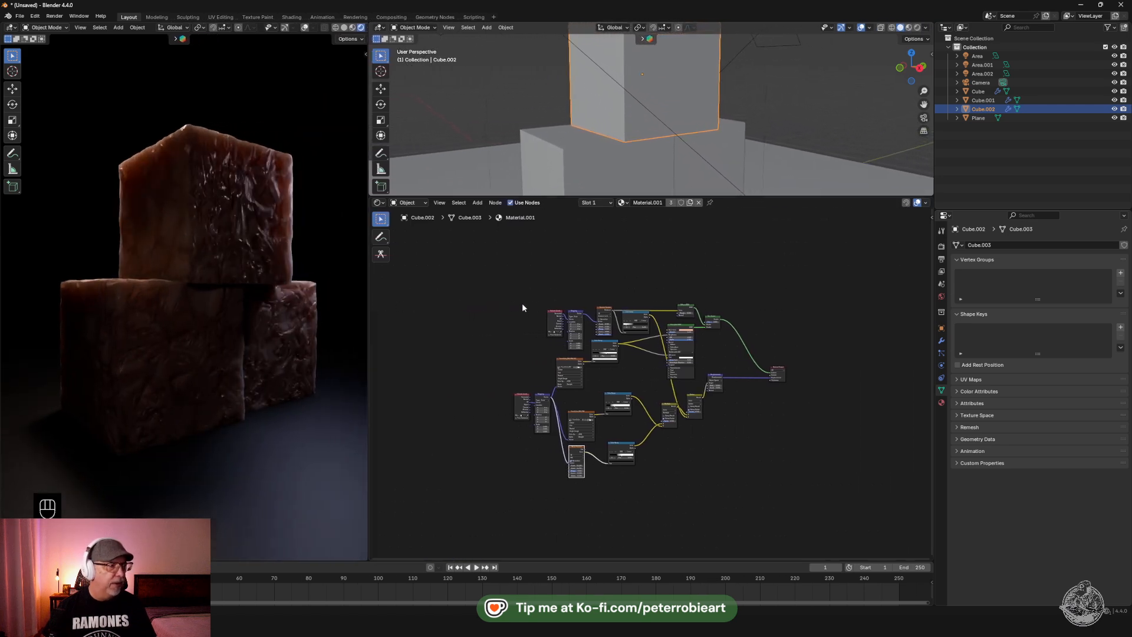
scroll(518, 307, "up", 3)
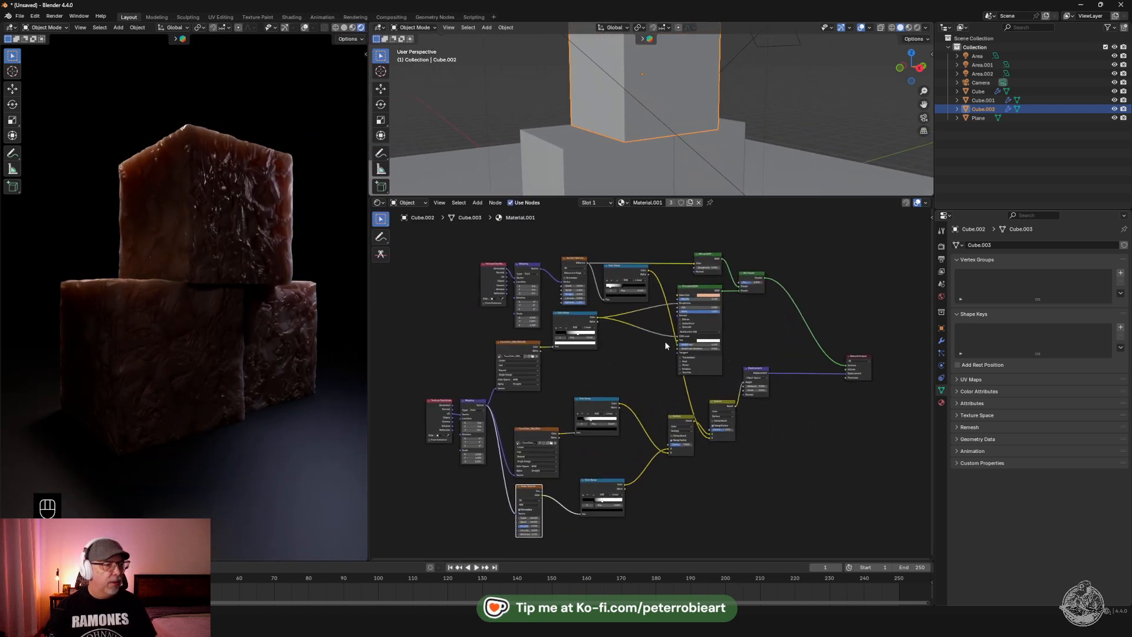
middle_click_drag(635, 355, 666, 358)
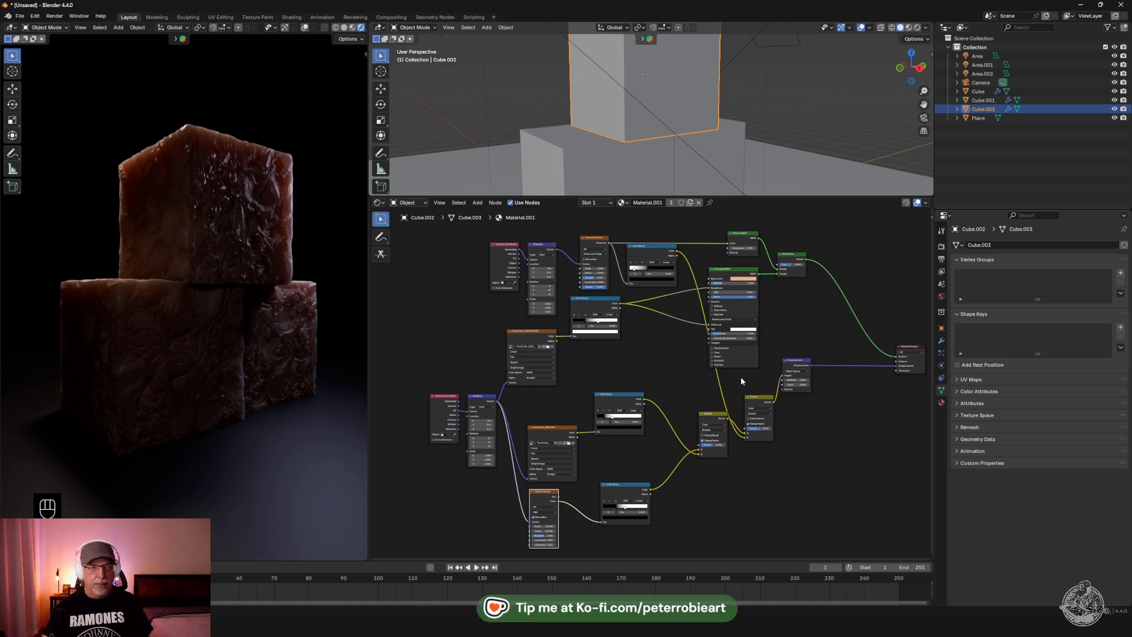
Show the scene's render settings and check the render engine
left_click(942, 249)
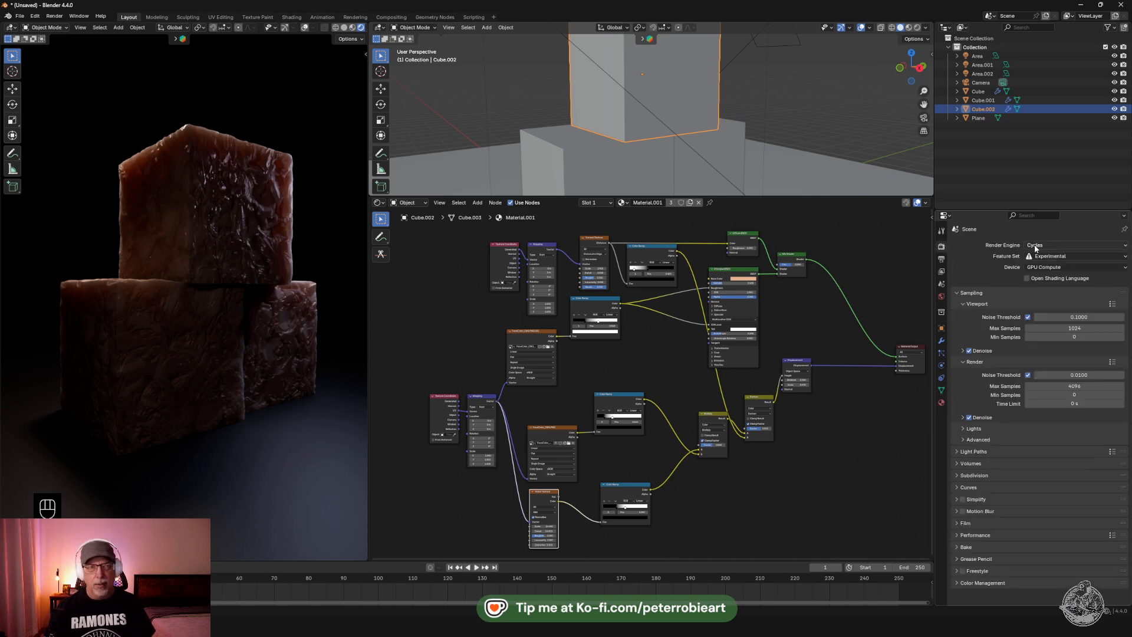
left_click(1055, 245)
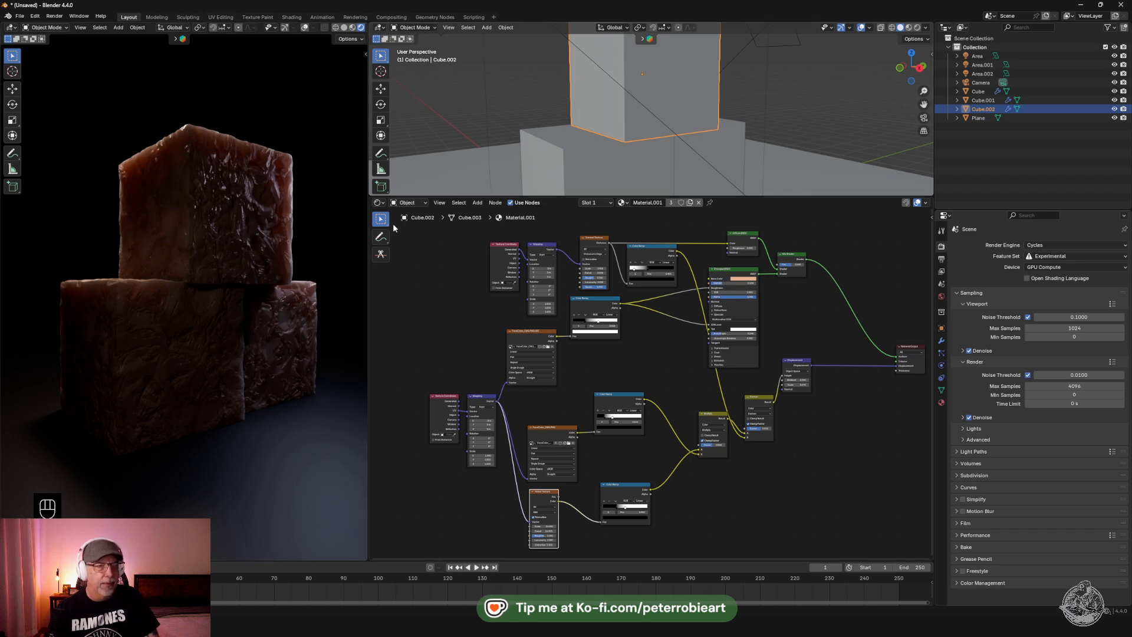
Show the overlays in the rendered viewport, set Material.001's displacement method to Bump Only and inspect the cubes from several angles
left_click(304, 28)
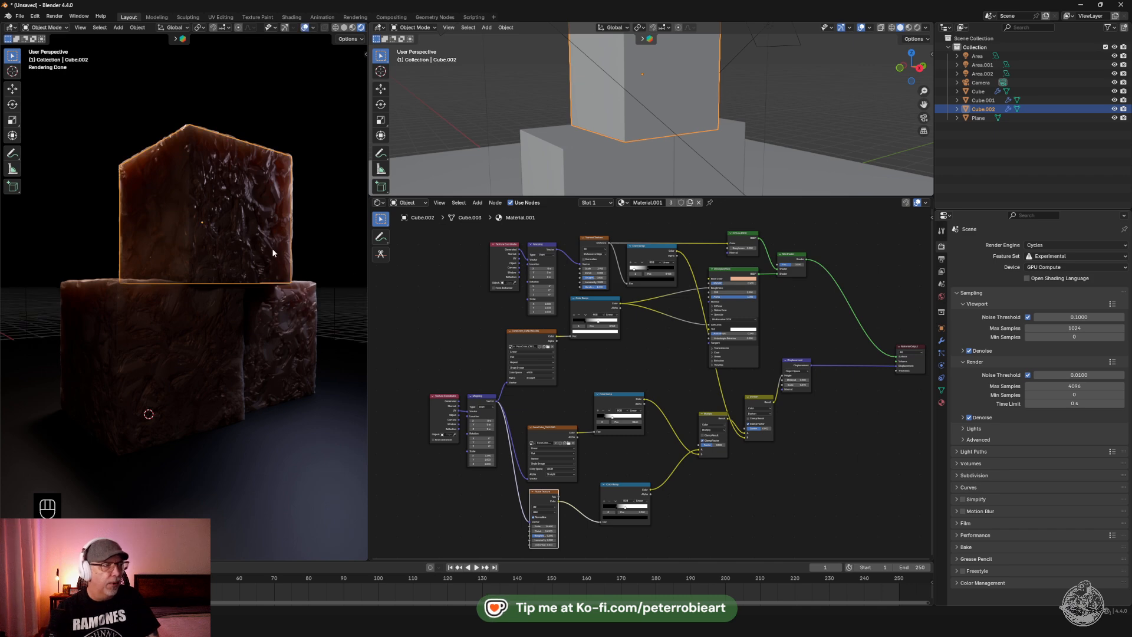
middle_click_drag(270, 231, 271, 248)
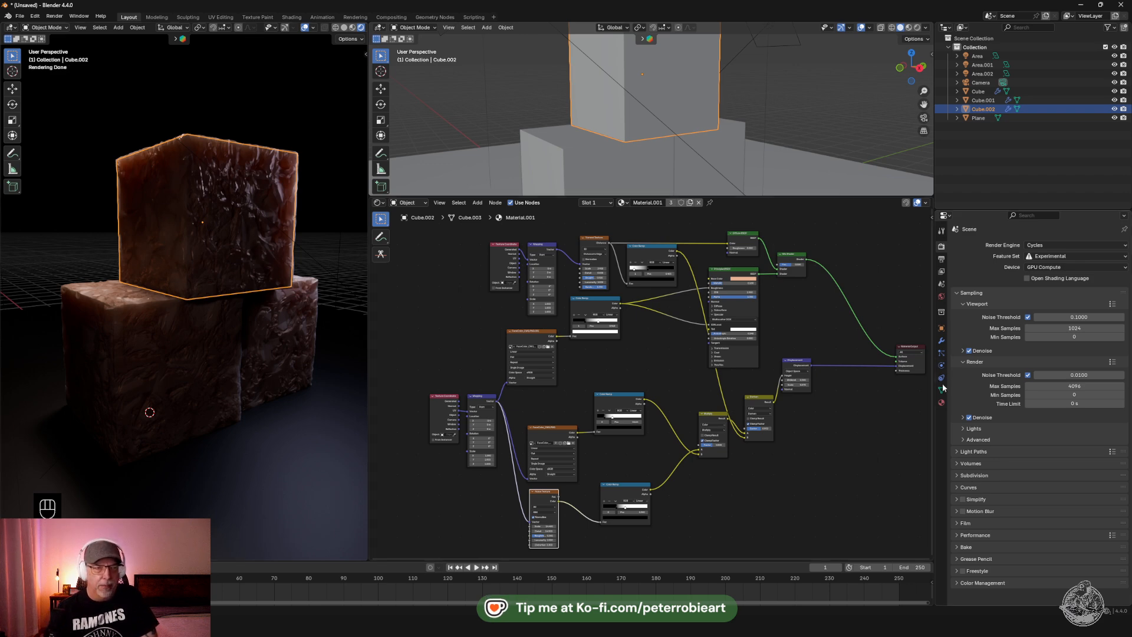
left_click(941, 402)
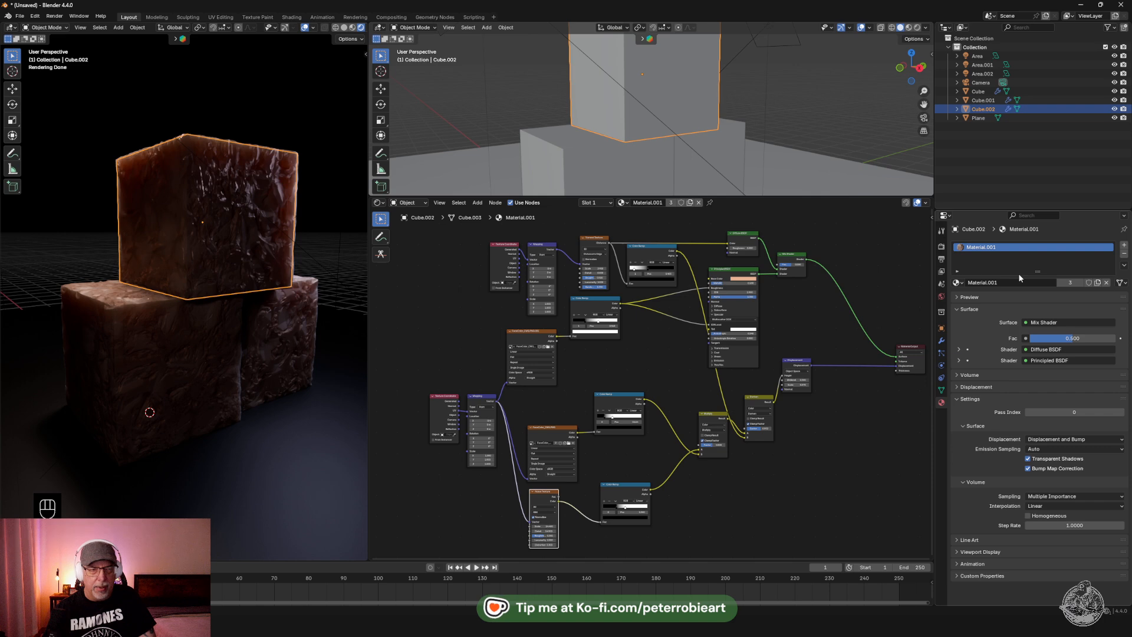
left_click(1055, 439)
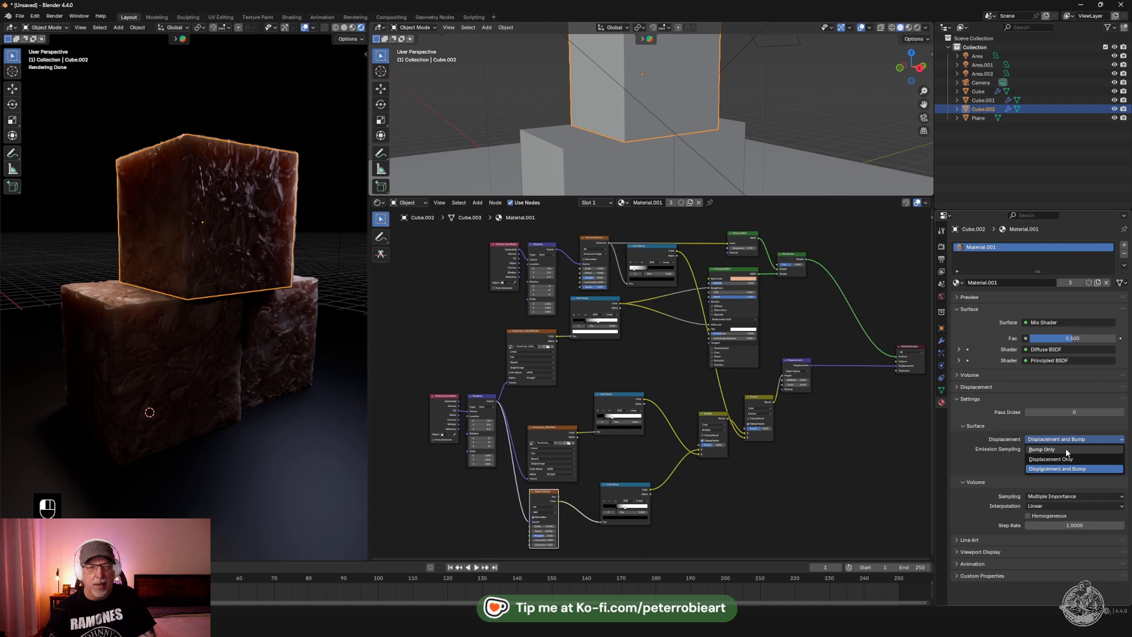
left_click(1065, 449)
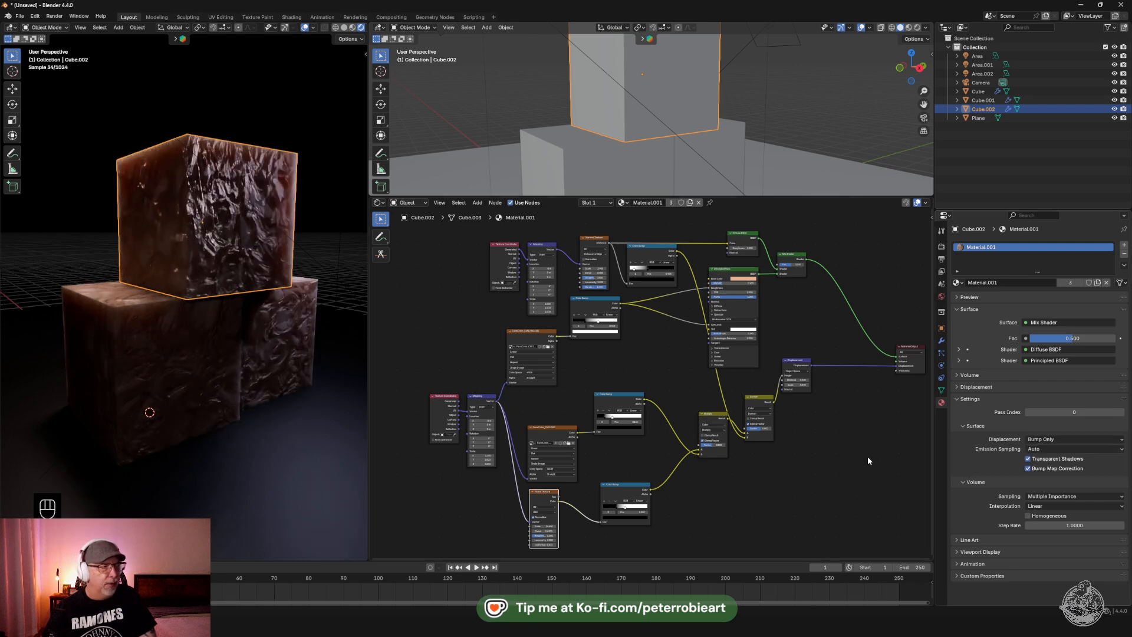
middle_click_drag(235, 242, 250, 282)
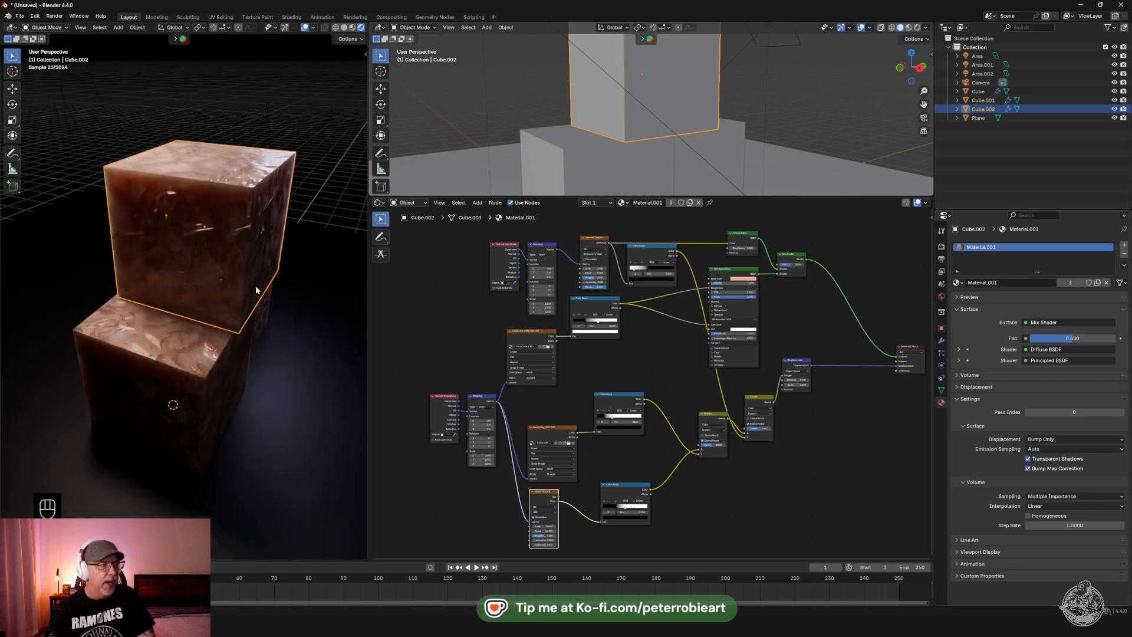
middle_click_drag(270, 277, 298, 270)
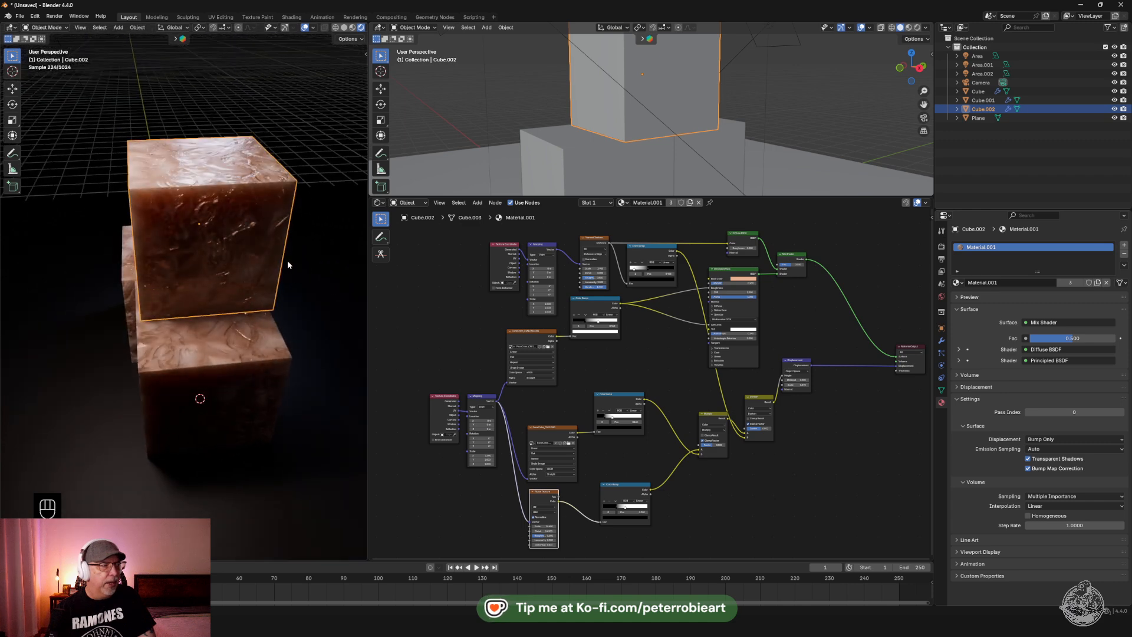
middle_click_drag(276, 261, 351, 260)
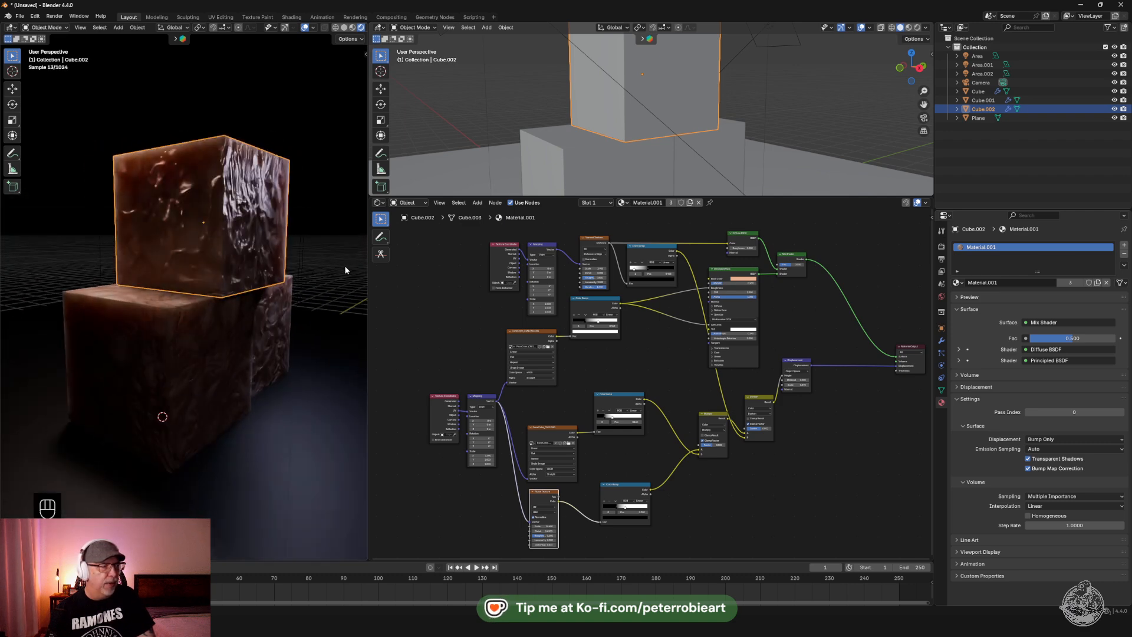
mouse_move(299, 293)
middle_mouse_down()
mouse_move(270, 290)
mouse_move(296, 298)
middle_mouse_up()
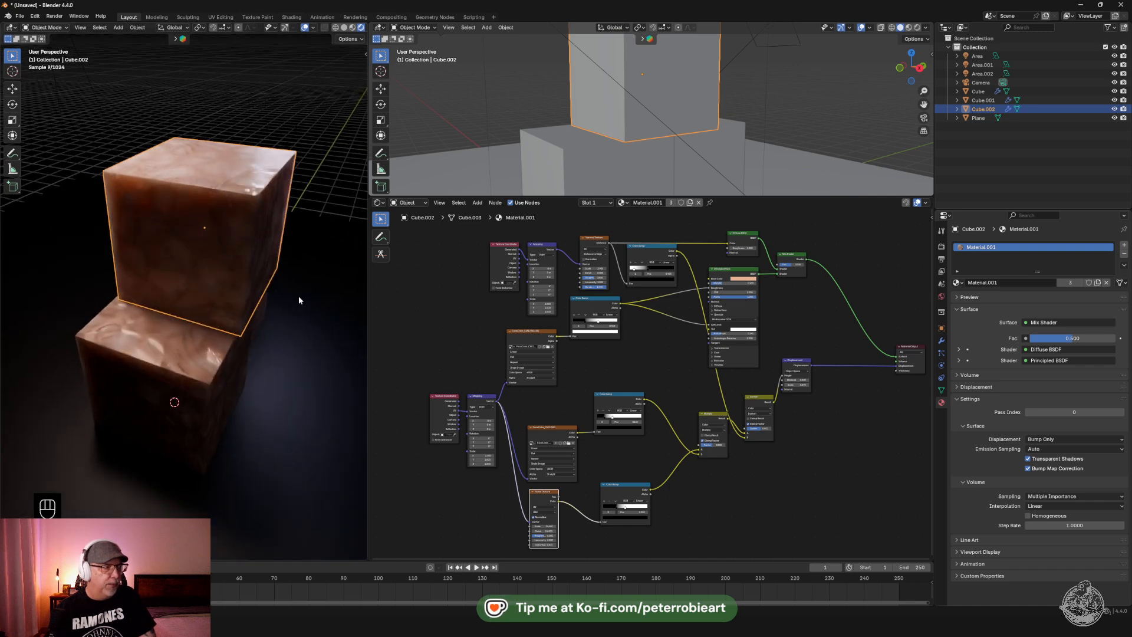
middle_click_drag(256, 266, 195, 242)
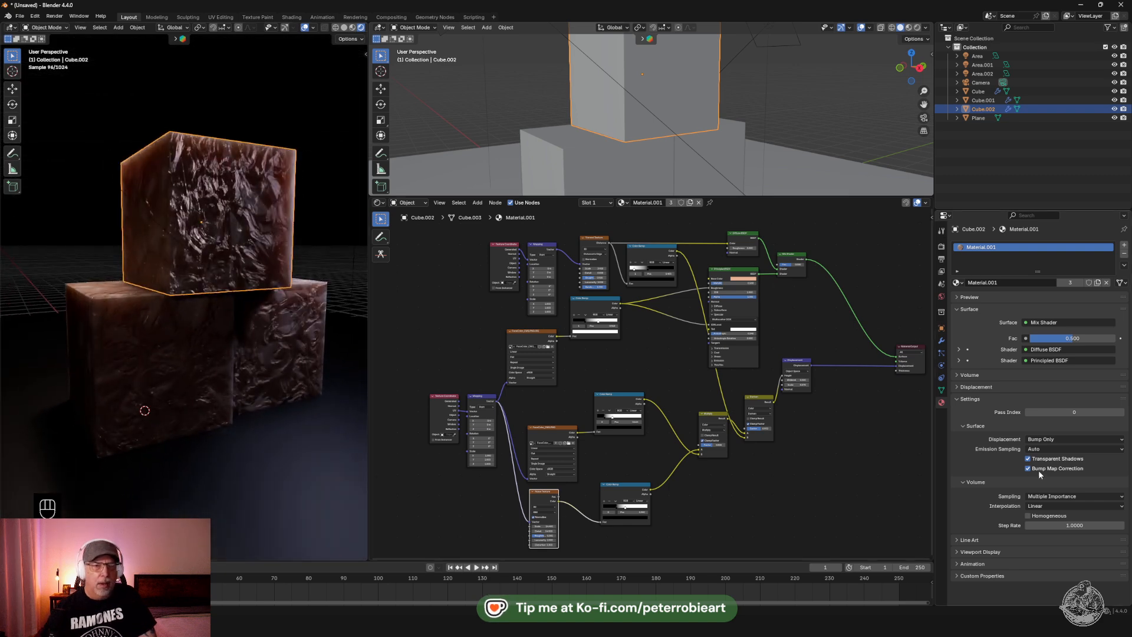
Set Material.001's displacement method back to Displacement and Bump
left_click(1062, 439)
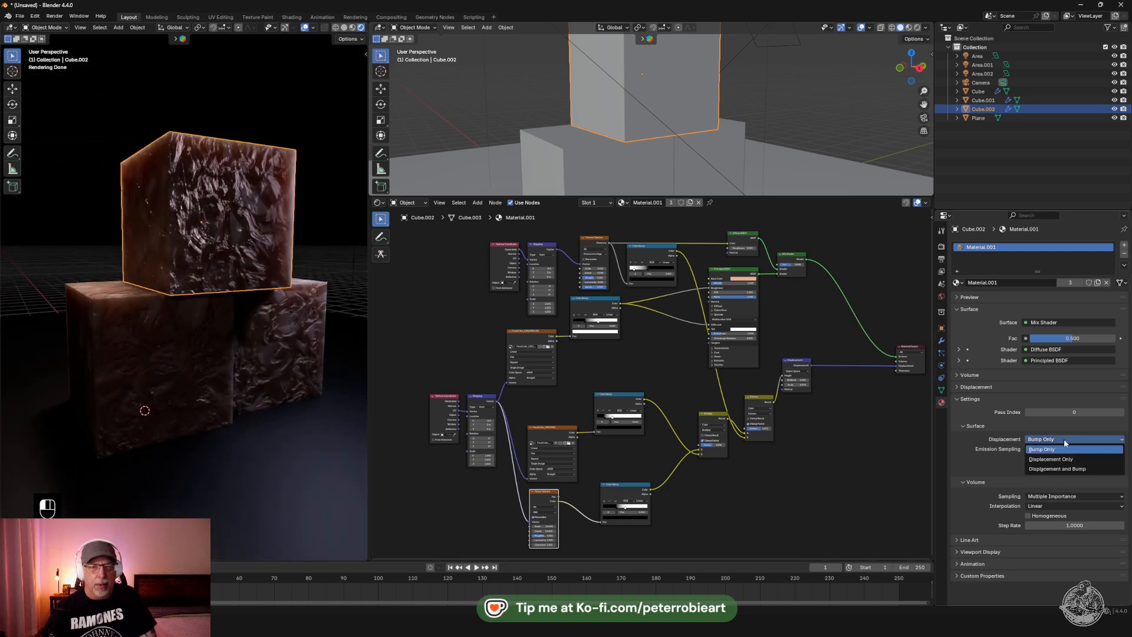
left_click(1070, 469)
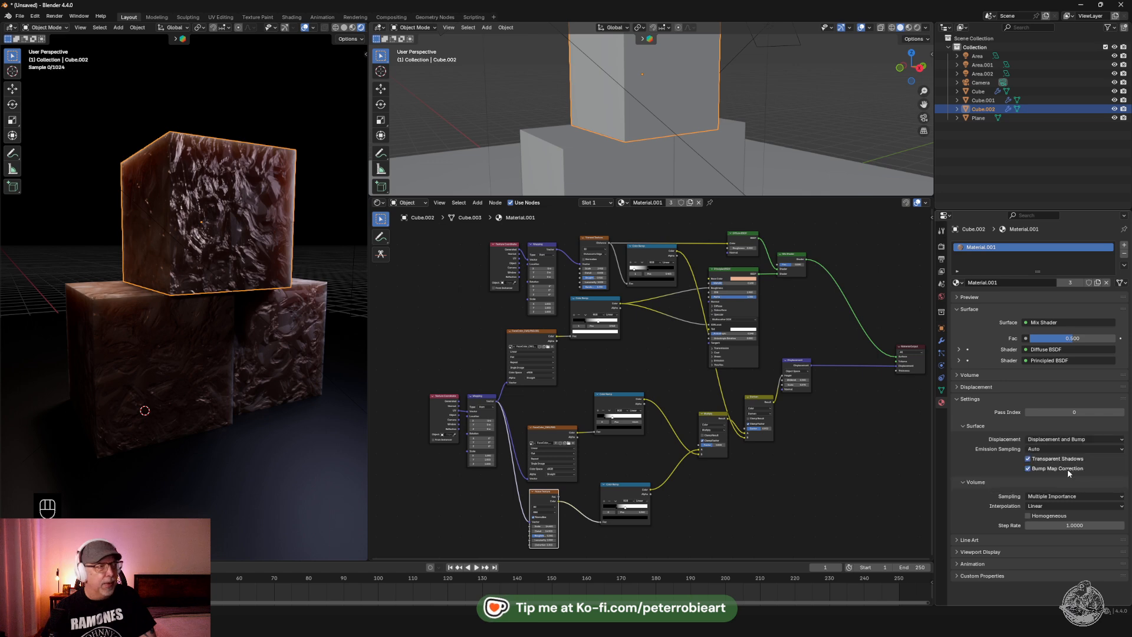
middle_click_drag(242, 280, 301, 287)
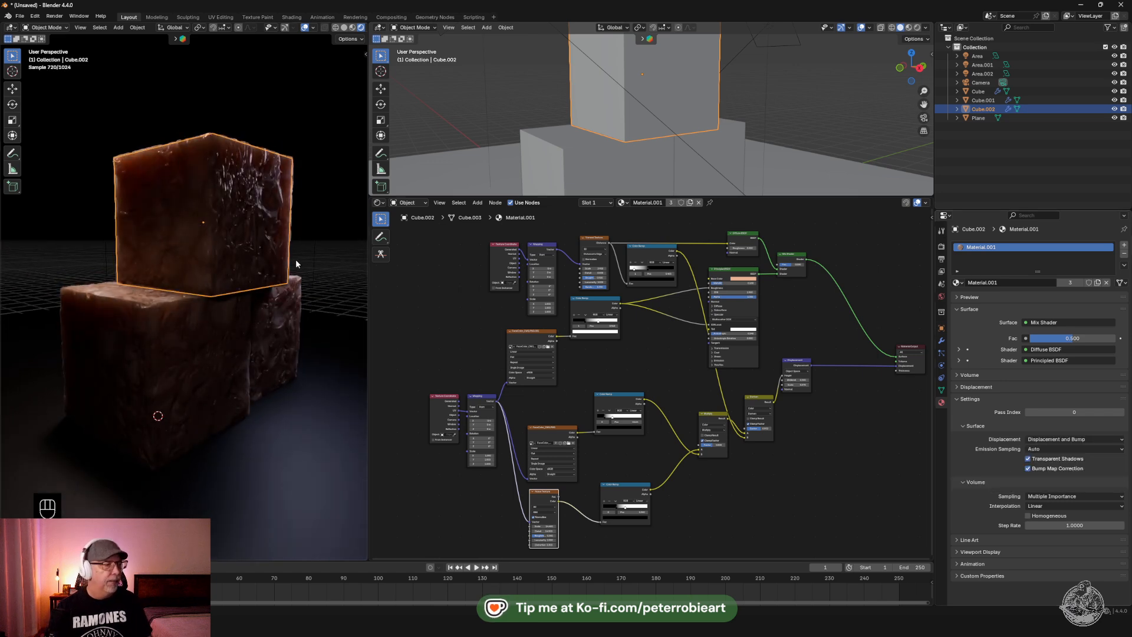
Hide the overlays in the rendered viewport and examine the cubes' surface relief and edges up close from several sides
middle_click_drag(222, 290, 308, 221, "ctrl")
left_click(304, 27)
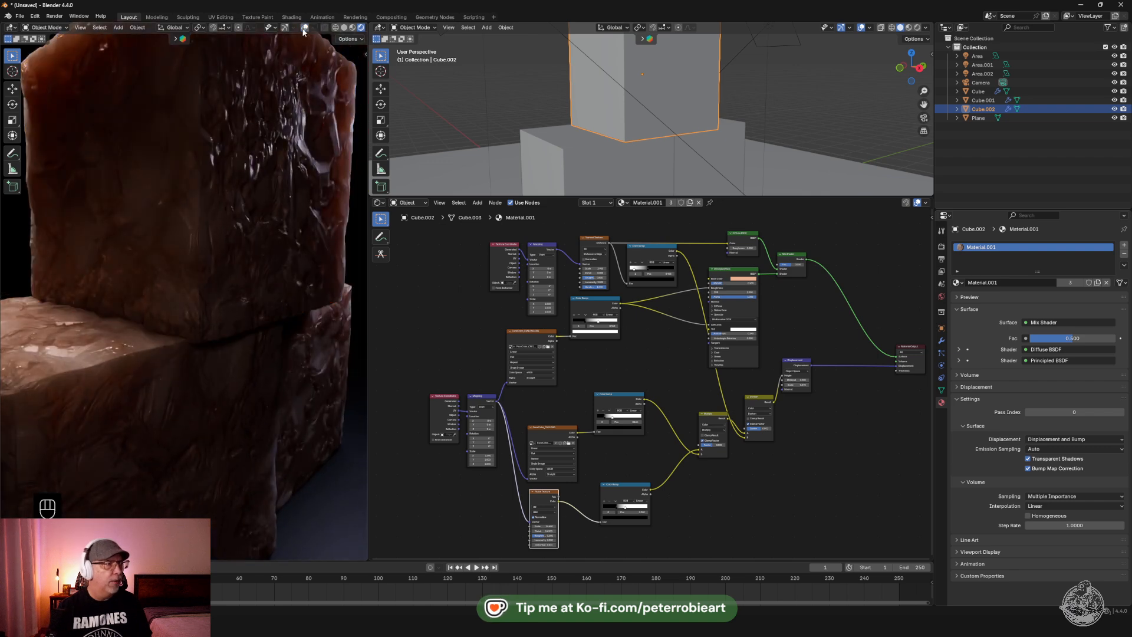
middle_click_drag(328, 295, 330, 215)
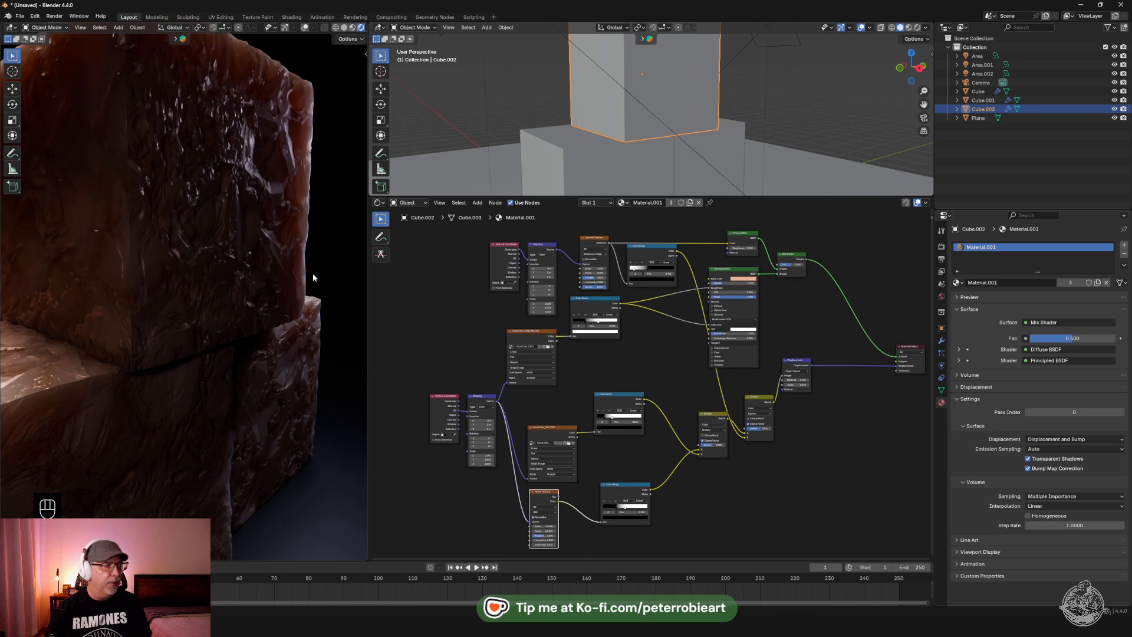
middle_click_drag(342, 300, 185, 306)
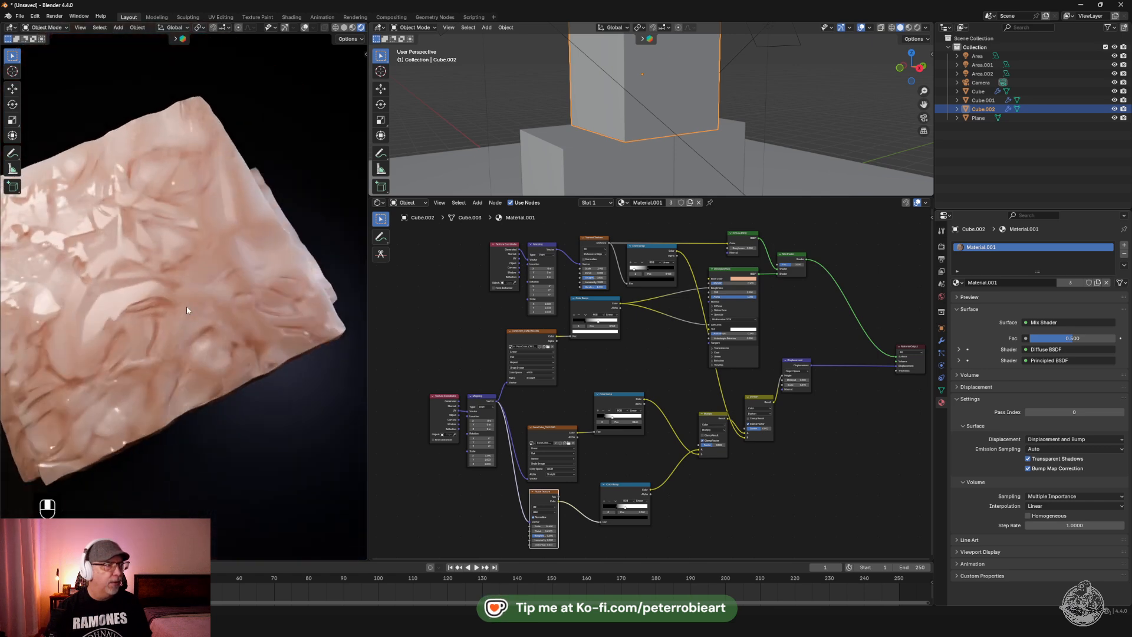
middle_click_drag(180, 265, 248, 211)
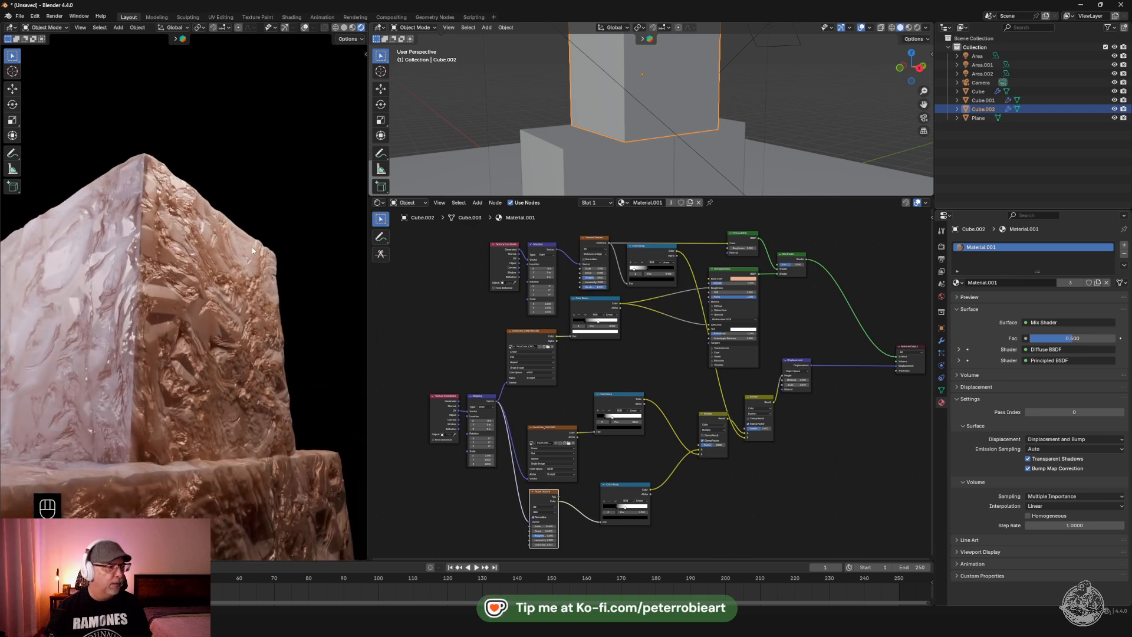
middle_click_drag(246, 270, 177, 260)
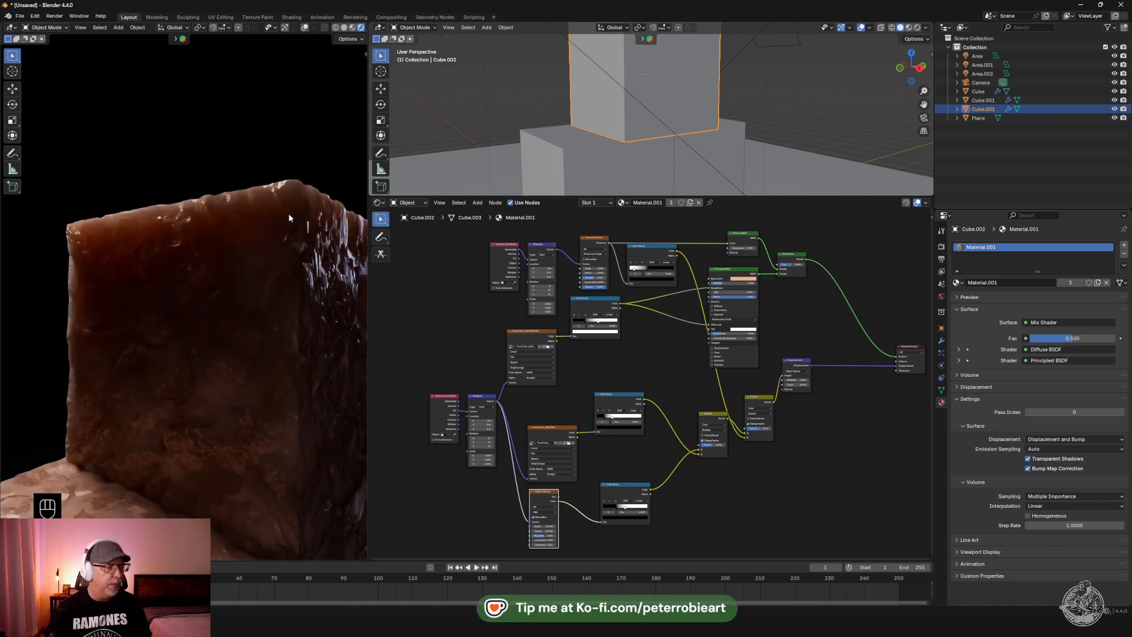
mouse_move(284, 218)
middle_mouse_down()
mouse_move(268, 262)
mouse_move(245, 271)
mouse_move(286, 168)
mouse_move(298, 201)
mouse_move(281, 238)
middle_mouse_up()
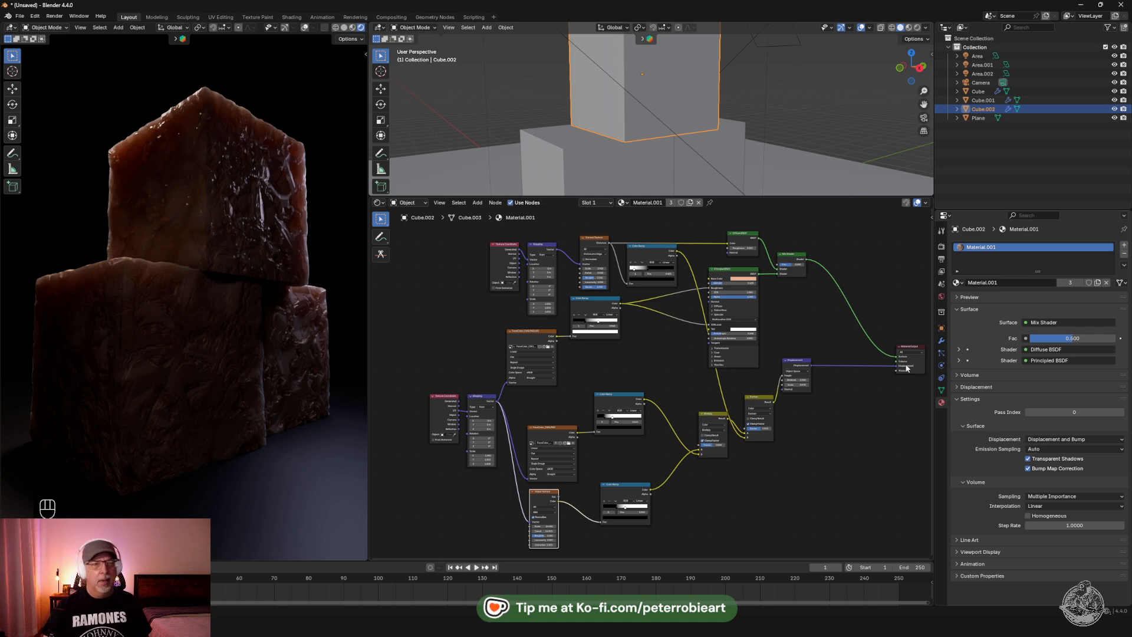
Show the top cube's Subdivision modifier settings
left_click(941, 342)
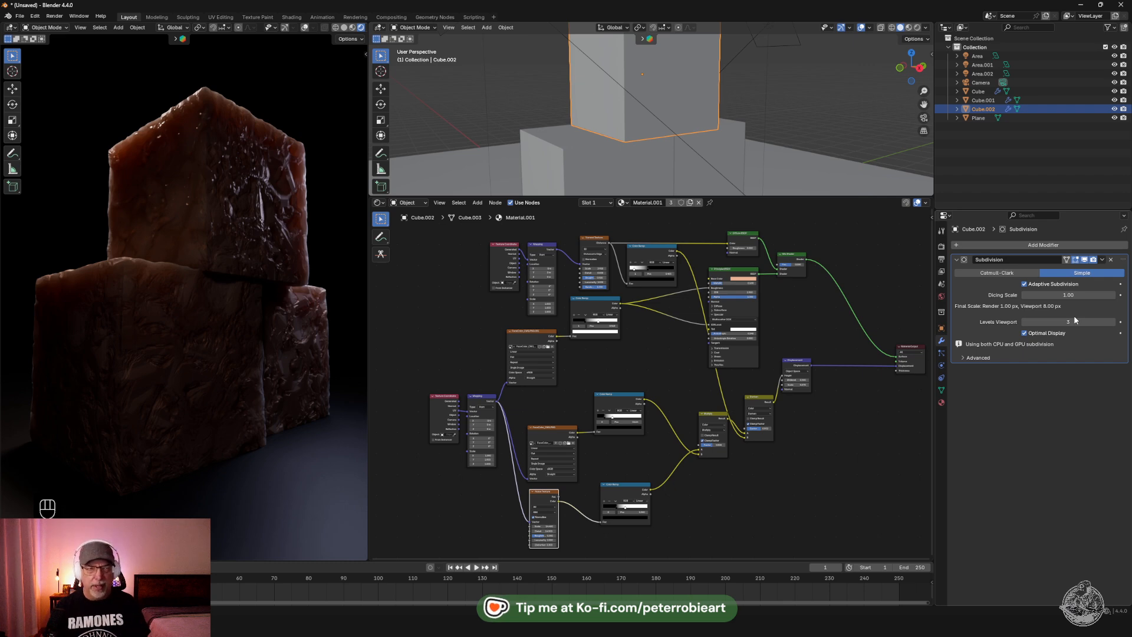
Check Material.001's displacement method and the top cube's Subdivision modifier settings
left_click(1017, 395)
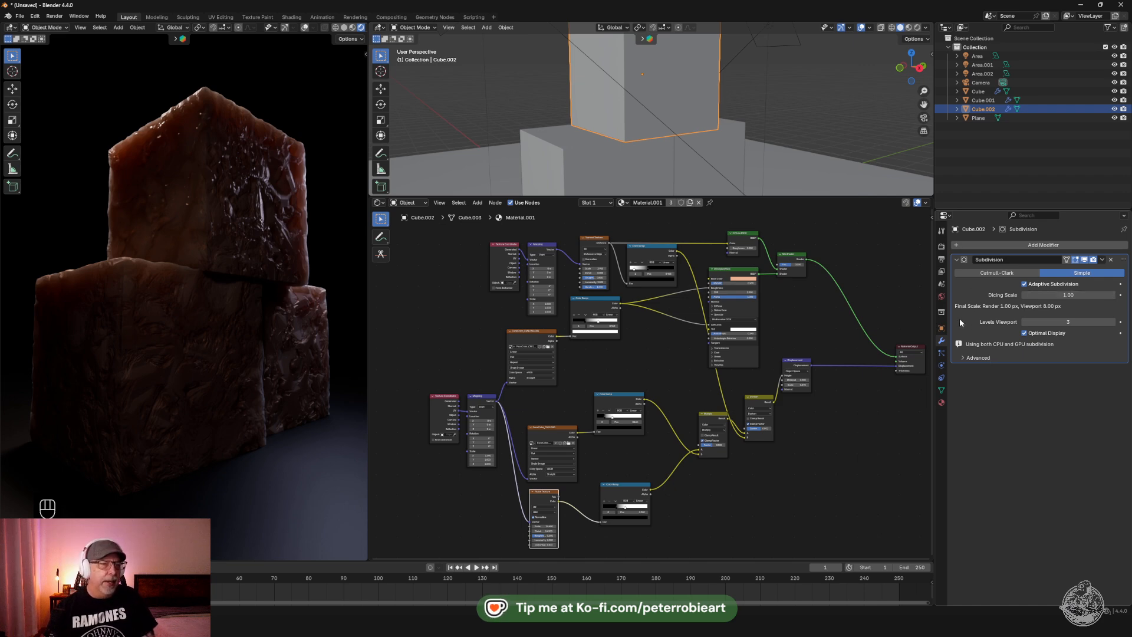
left_click(942, 403)
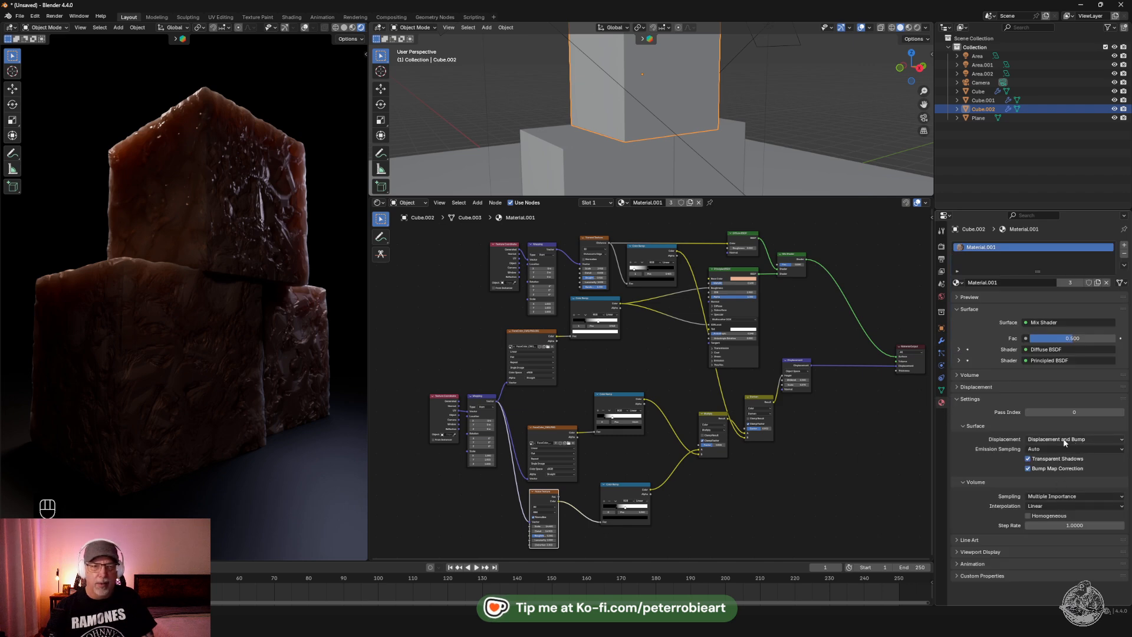
left_click(941, 340)
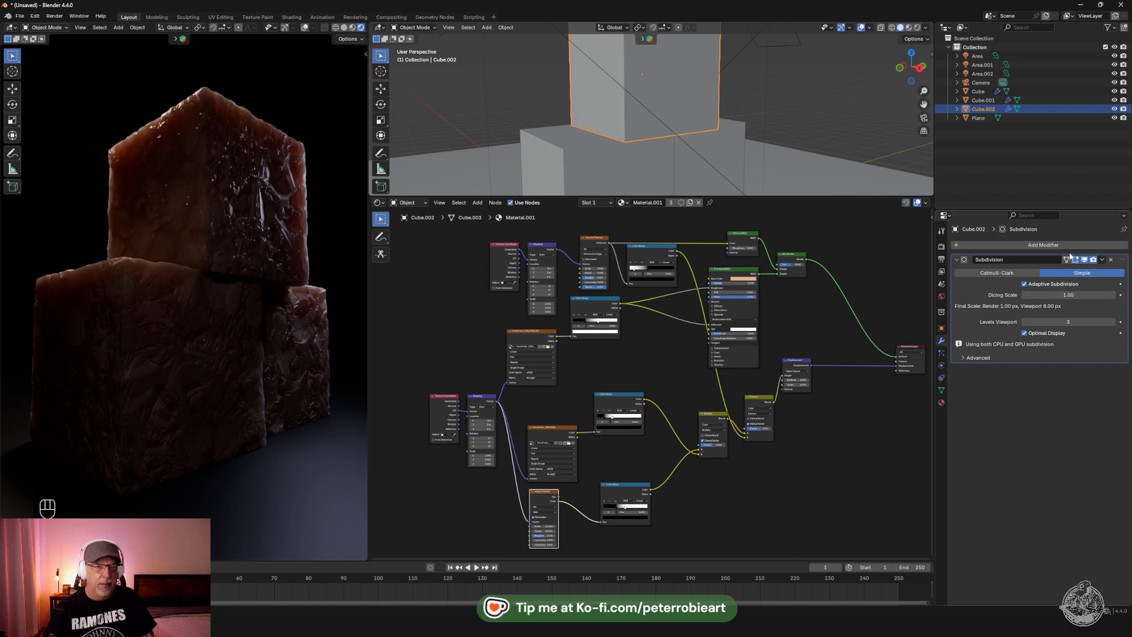
left_click(1019, 245)
key("space")
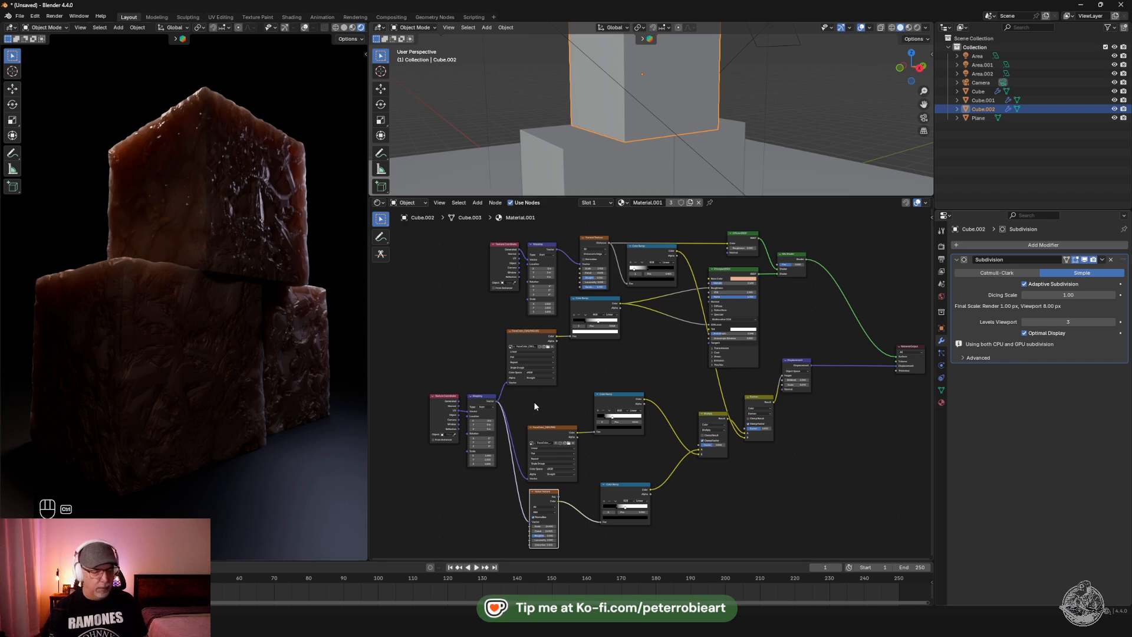
key("ctrl+1")
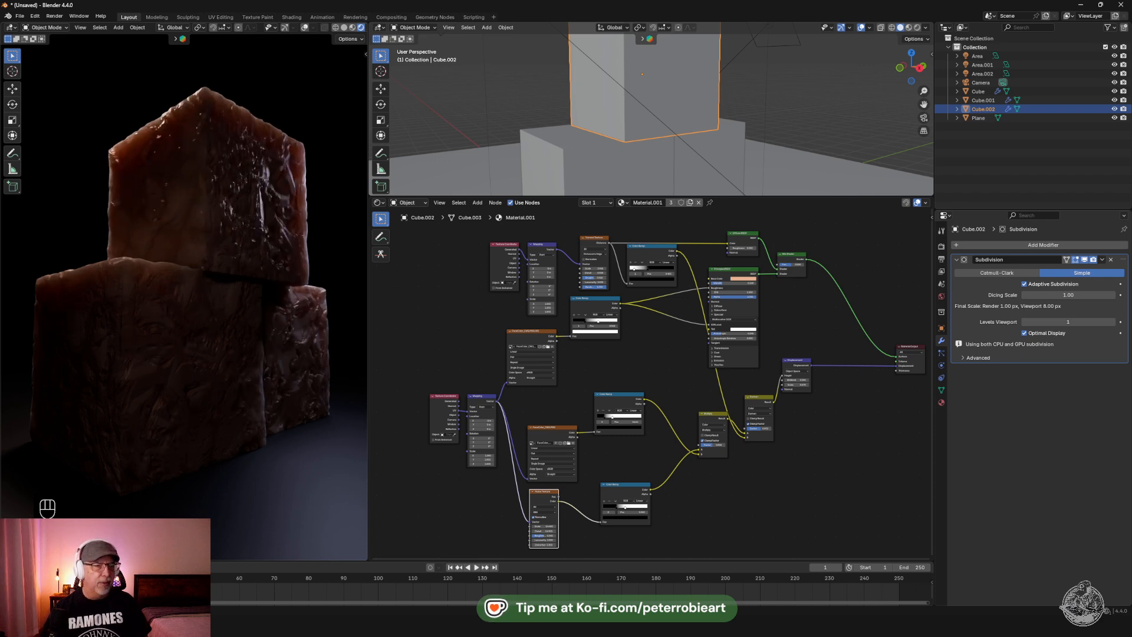
key("grave")
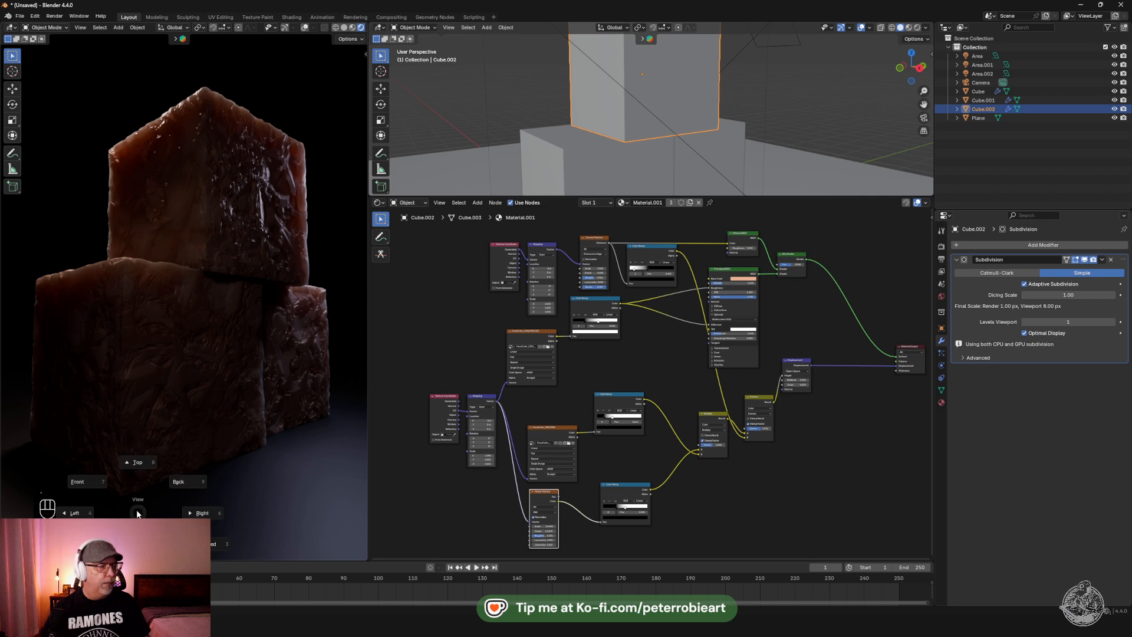
key("Escape")
key("ctrl+z")
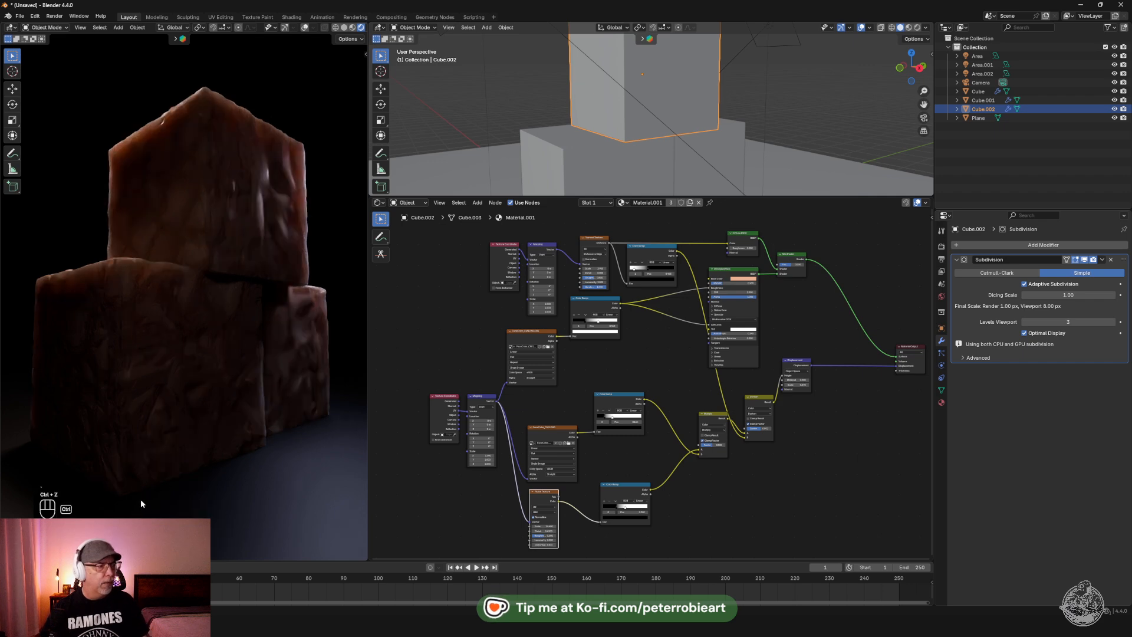
Replace the top cube's Subdivision modifier with a new one at viewport level 1 and set it to Simple
left_click(1111, 260)
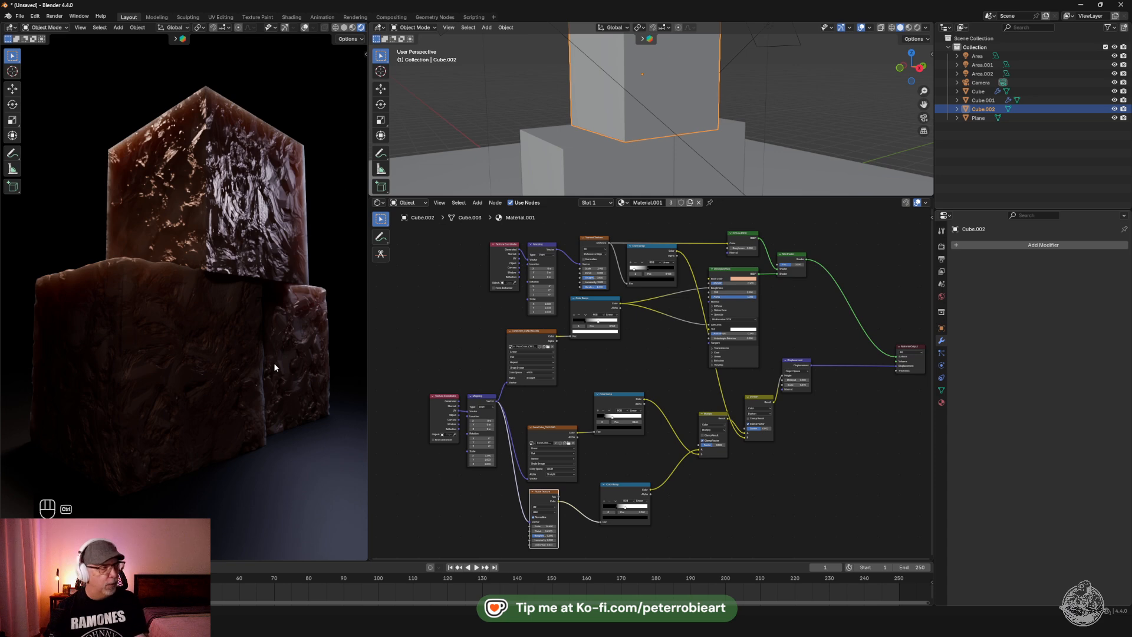
key("ctrl+1")
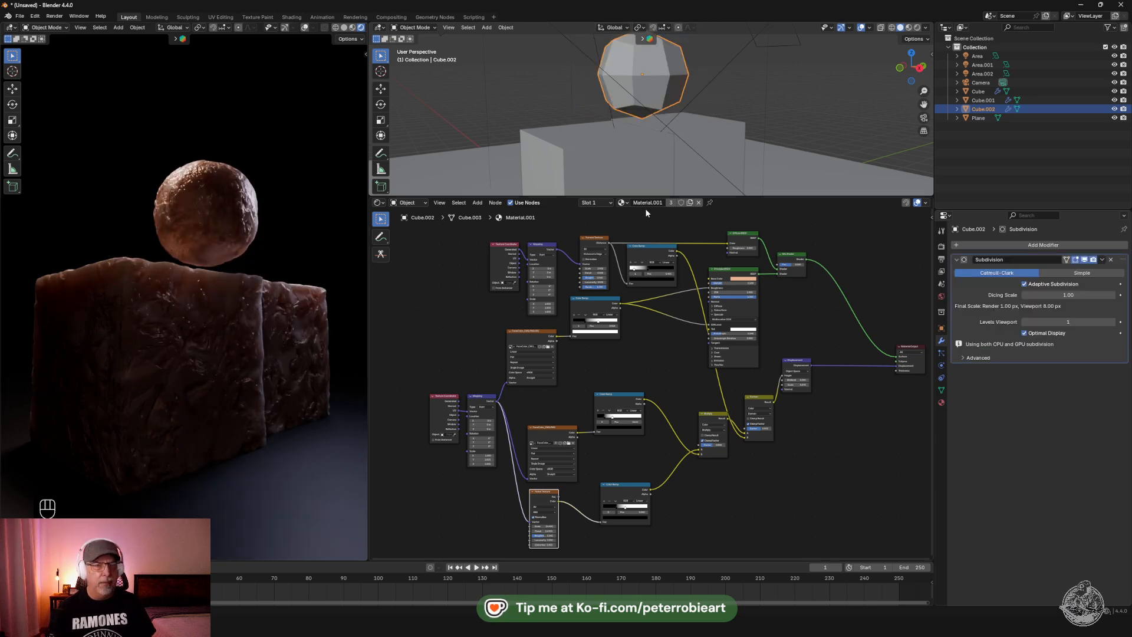
left_click(1058, 274)
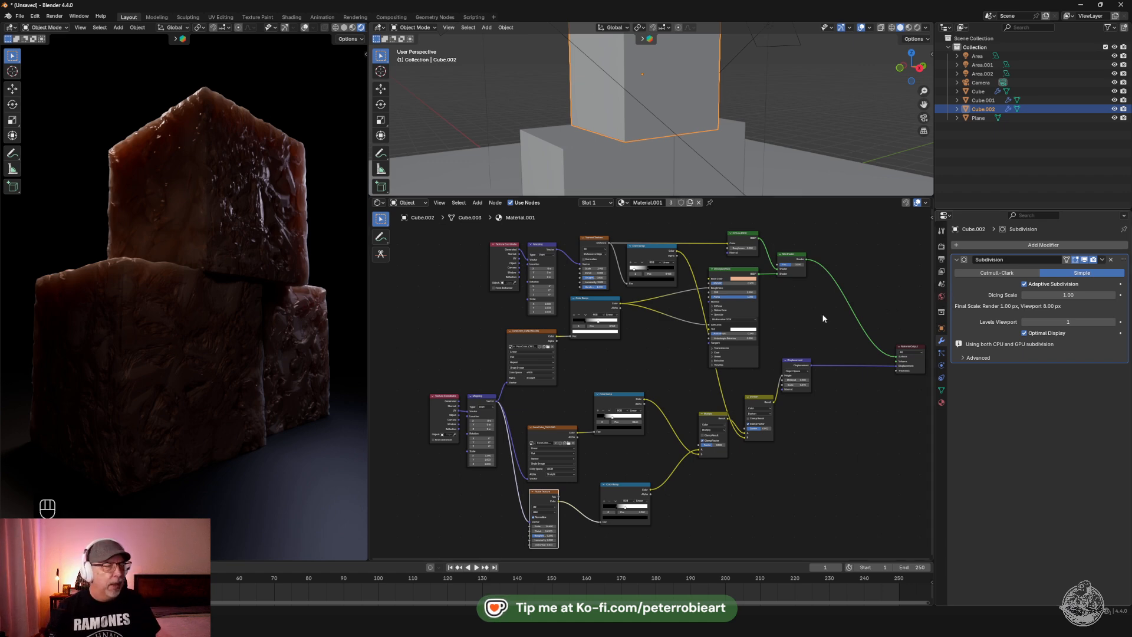
Move the Displacement node closer to the Material Output node
scroll(613, 382, "right", 3, "ctrl")
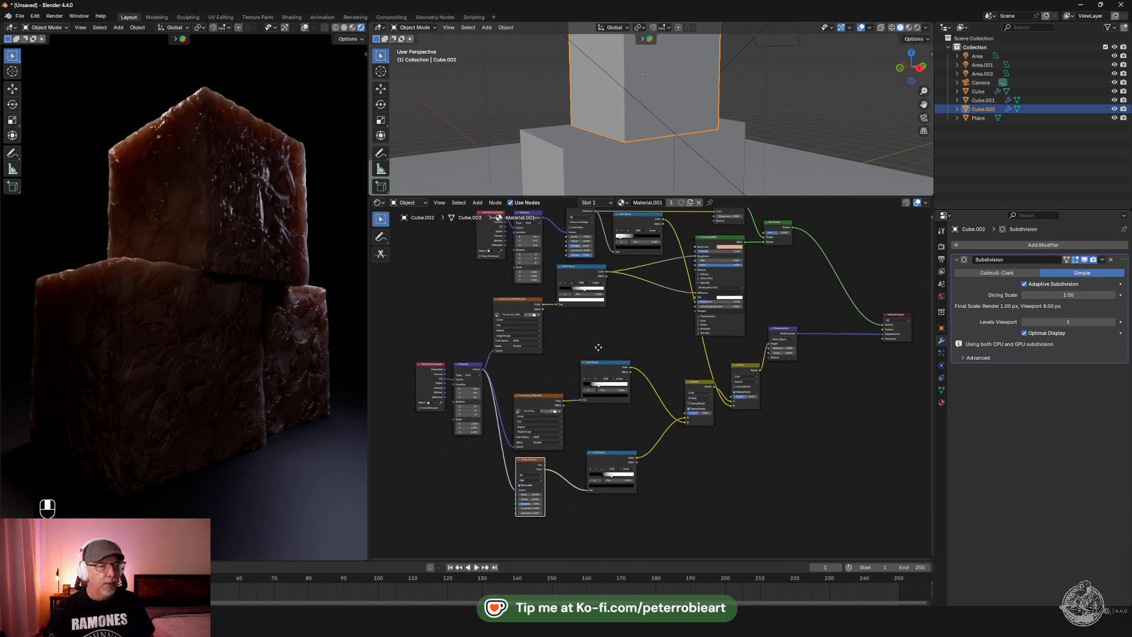
scroll(716, 388, "up", 3)
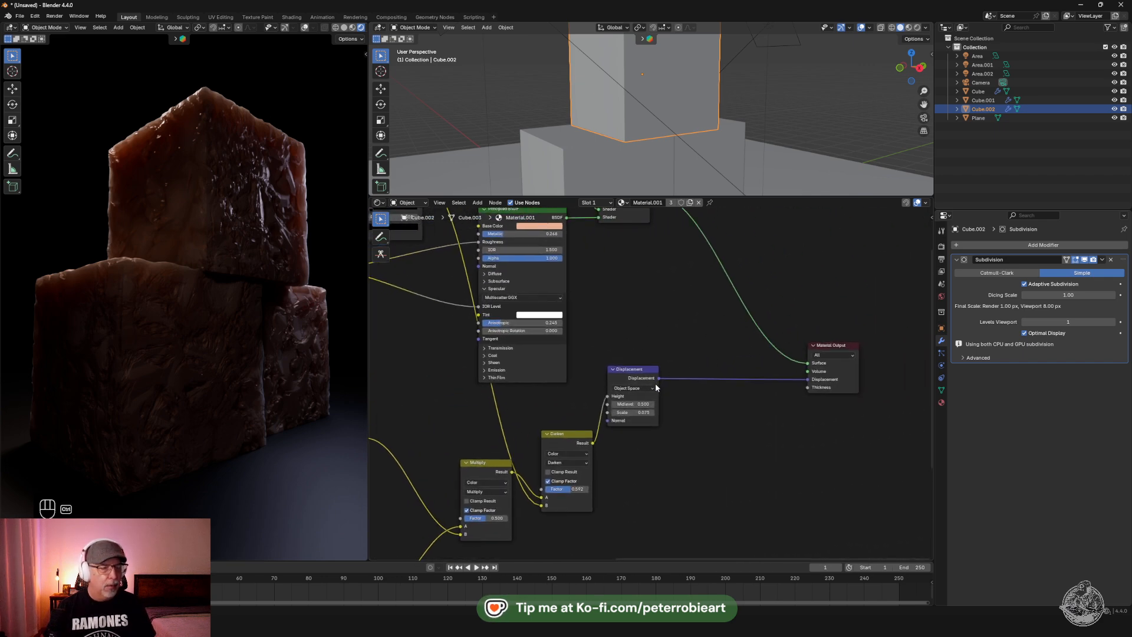
scroll(655, 386, "up", 4)
left_click_drag(655, 358, 707, 362)
Move the Noise Texture node and its Color Ramp further down, away from the image texture nodes
middle_click_drag(571, 378, 714, 317)
scroll(647, 377, "down", 10)
middle_click_drag(534, 380, 696, 322)
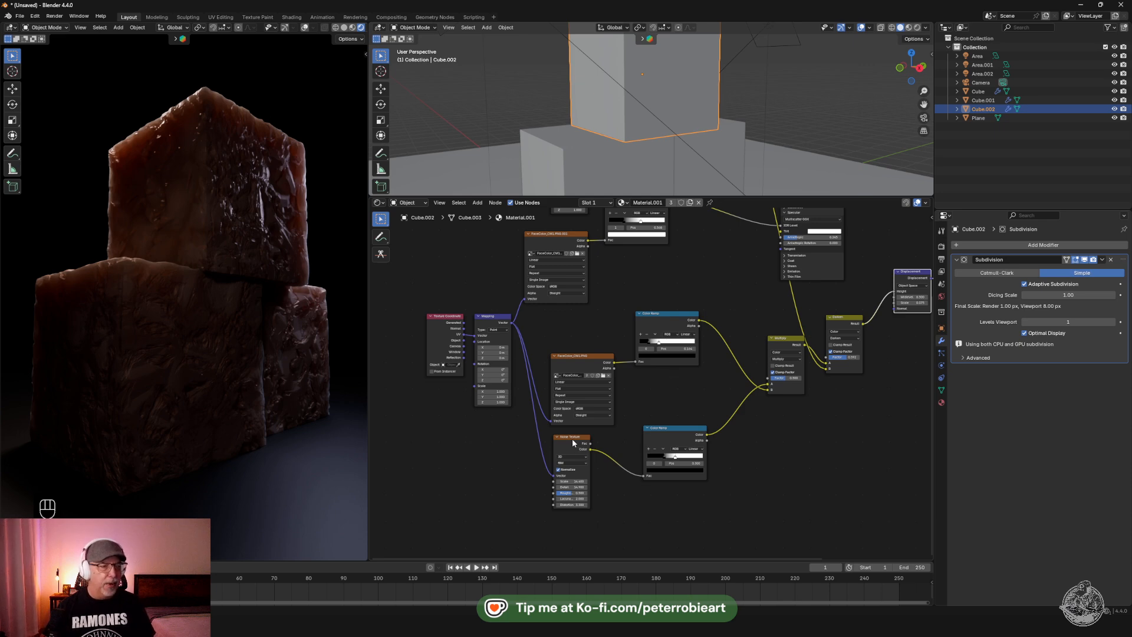
left_click_drag(456, 439, 822, 482)
left_click_drag(702, 430, 706, 502)
Space out the two mix nodes, raising the Darken node beside the Displacement node and shifting the Multiply node down and to the left
middle_click_drag(758, 401, 671, 353)
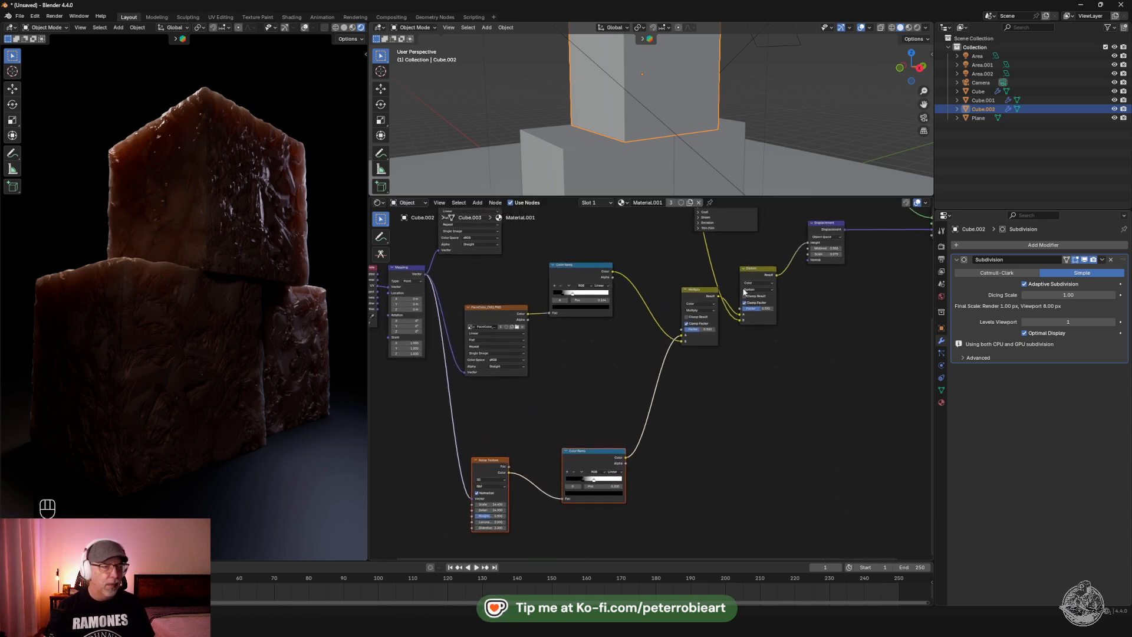
left_click_drag(768, 276, 774, 233)
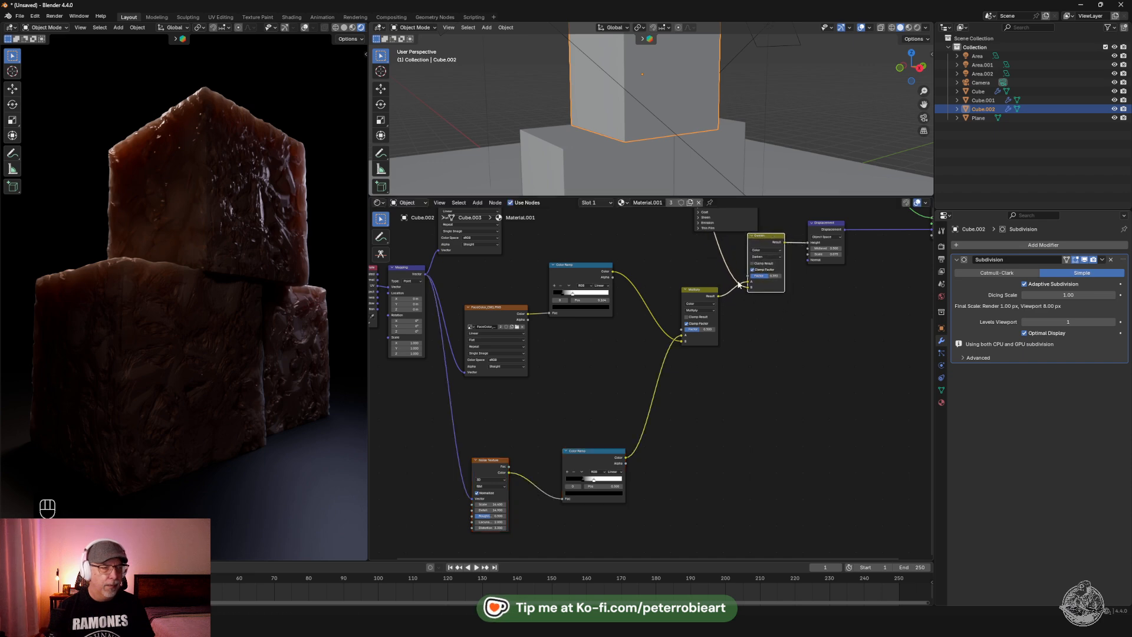
left_click_drag(707, 293, 681, 324)
Move the Voronoi Texture together with its Texture Coordinate, Mapping and Color Ramp nodes up and left, away from the shaders
middle_click_drag(594, 360, 674, 449)
middle_click_drag(680, 300, 678, 422)
left_click_drag(439, 255, 746, 333)
left_click_drag(699, 294, 611, 241)
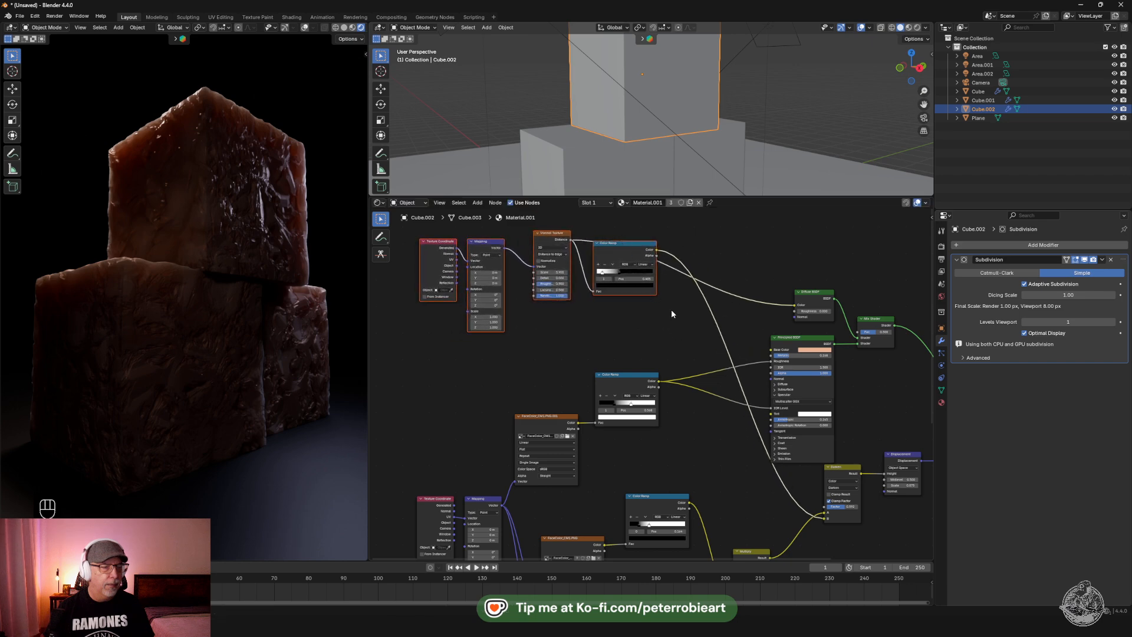
Line up the two image texture nodes in one column, shifting the upper texture's Color Ramp along with it
middle_click_drag(667, 327, 608, 268, "ctrl")
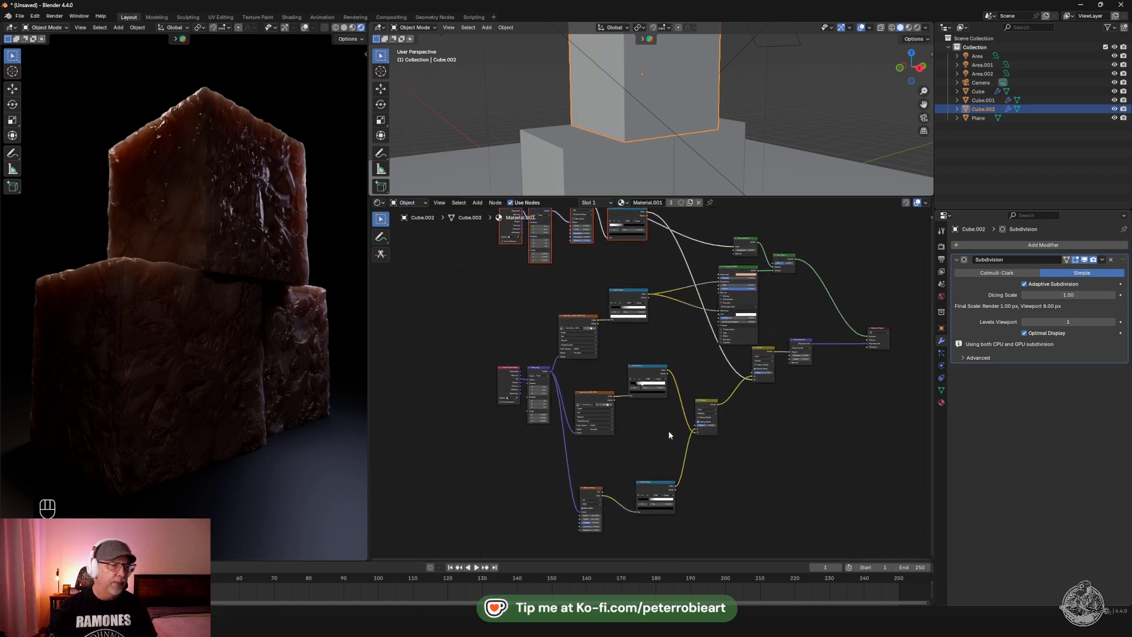
left_click_drag(595, 395, 589, 373)
left_click_drag(668, 272, 597, 313)
left_click(618, 295)
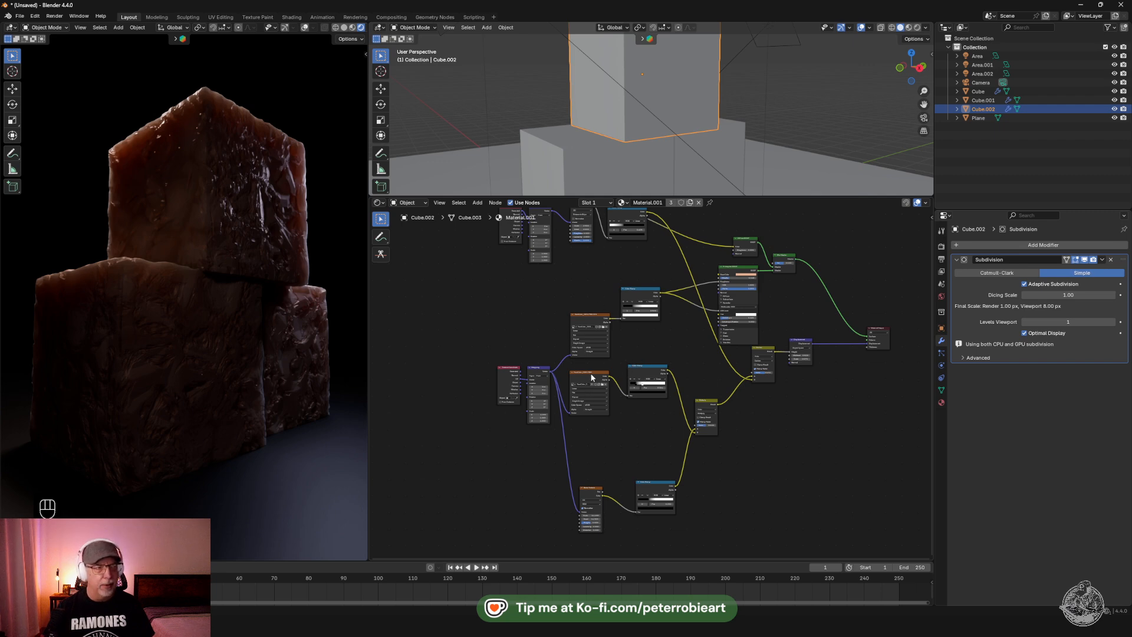
Preview the lower image texture's Color Ramp on the cubes, and reconnect the Mix Shader to the material output
left_click(655, 372, "ctrl+shift")
scroll(311, 352, "down", 2)
middle_click_drag(252, 373, 263, 390)
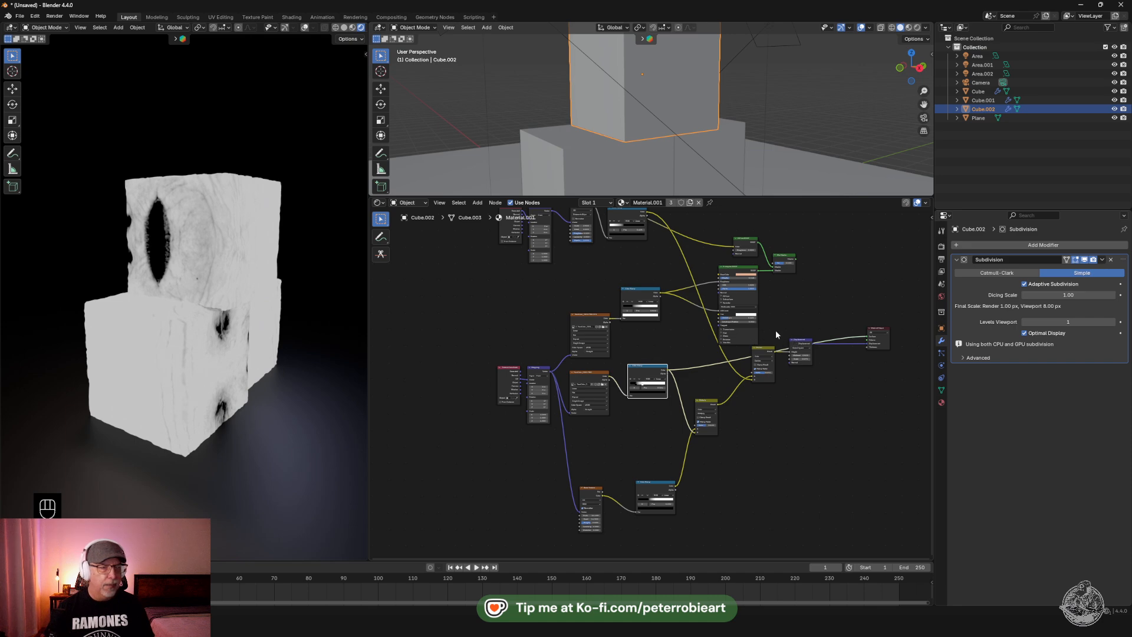
left_click(788, 260, "ctrl+shift")
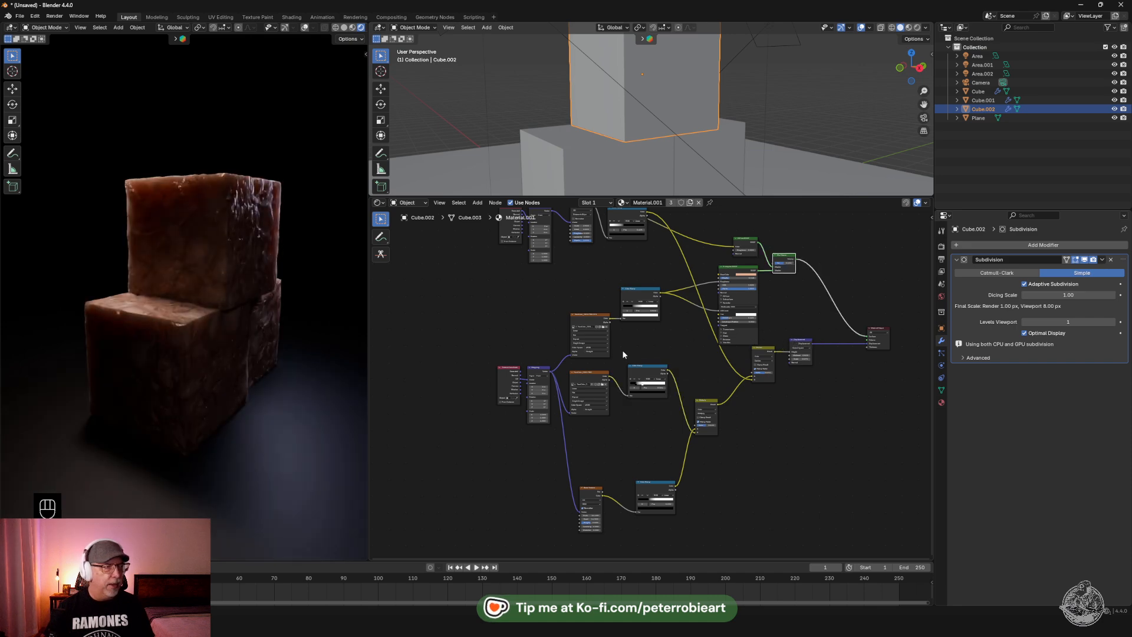
Move the Noise Texture node down to line up with its Color Ramp's Fac input
middle_click_drag(622, 354, 600, 373)
middle_click_drag(600, 422, 656, 360)
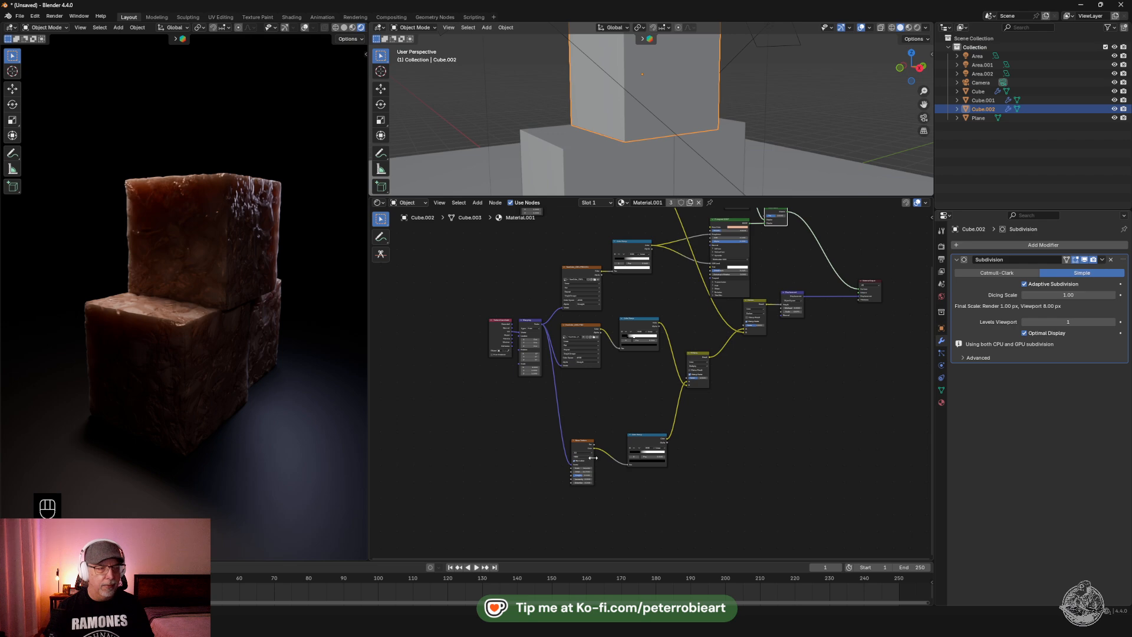
scroll(592, 456, "up", 5)
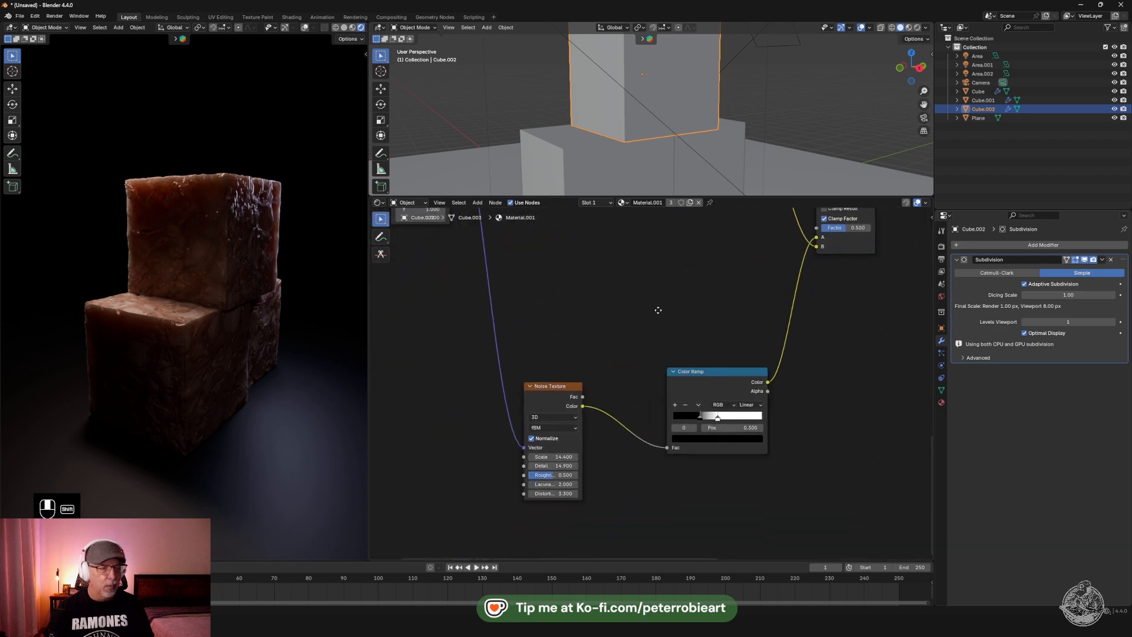
left_click_drag(550, 383, 572, 429)
left_click_drag(489, 329, 684, 446)
Preview the noise Color Ramp's color and alpha outputs on the cubes, and reconnect the Mix Shader to the material output
left_click(735, 371, "ctrl+shift")
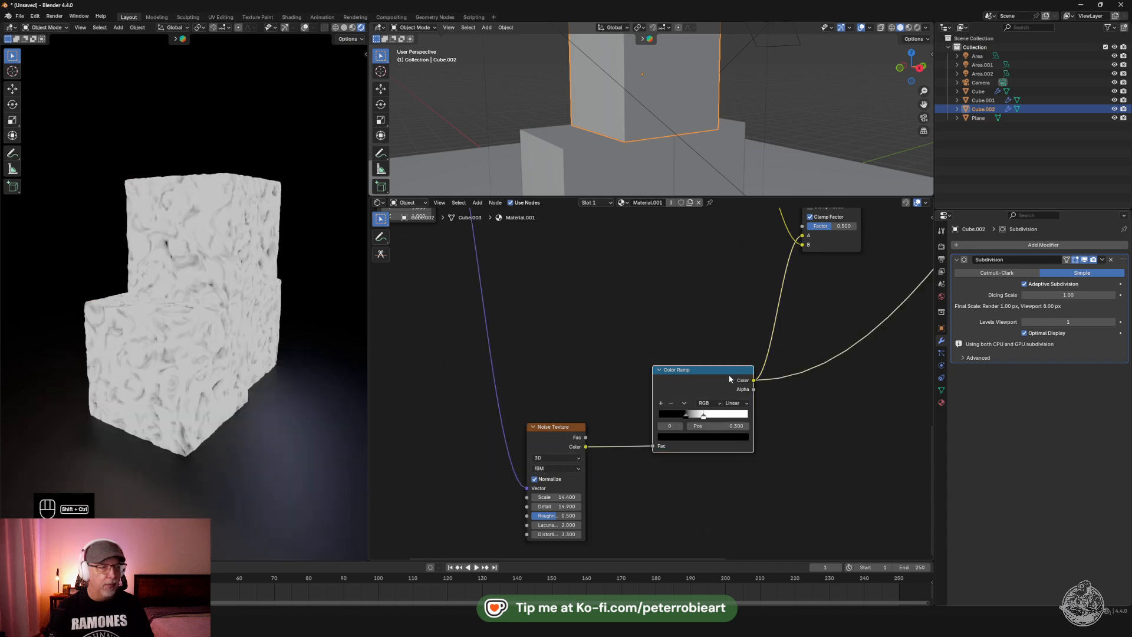
middle_click_drag(227, 314, 167, 319)
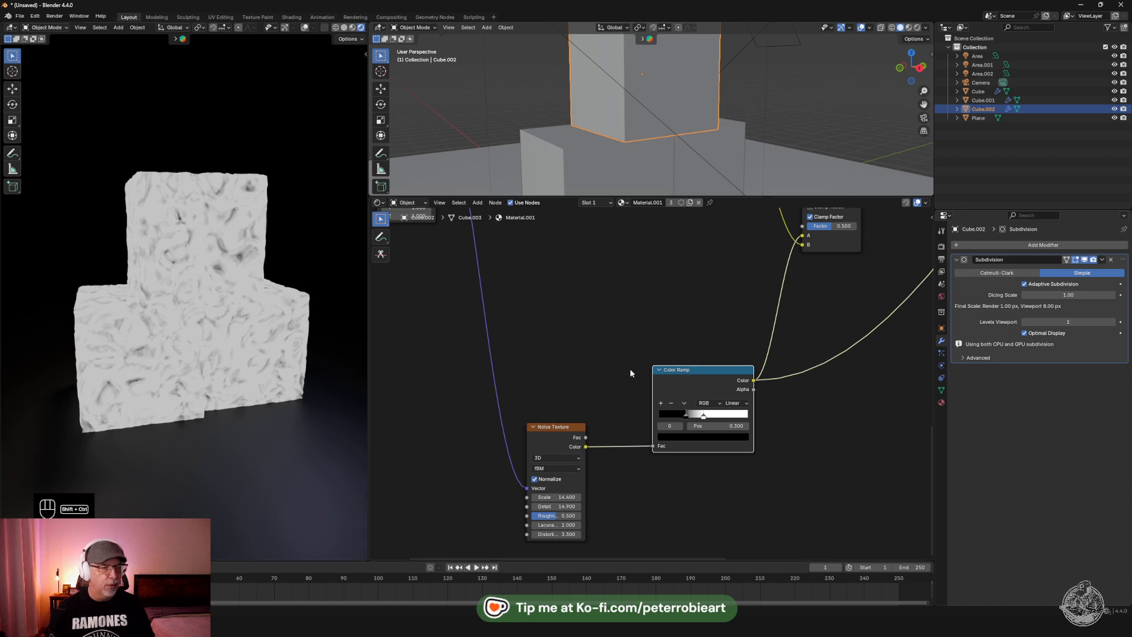
left_click(727, 373, "ctrl+shift")
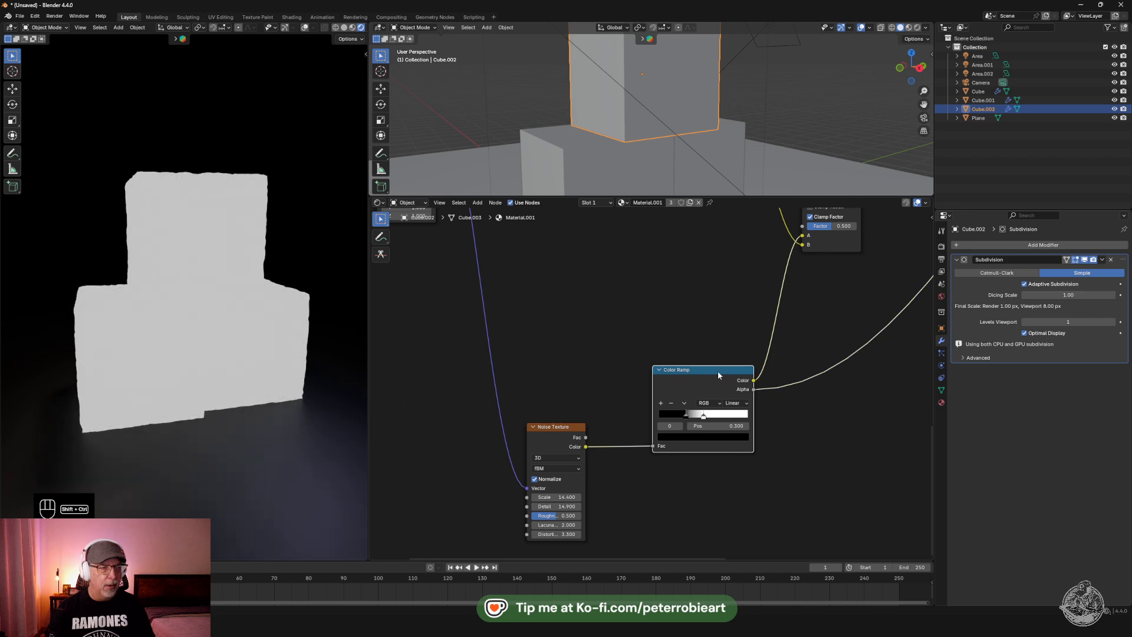
left_click(726, 370, "ctrl+shift")
scroll(653, 353, "down", 3)
middle_click_drag(654, 353, 556, 459, "shift")
middle_click_drag(771, 269, 756, 298)
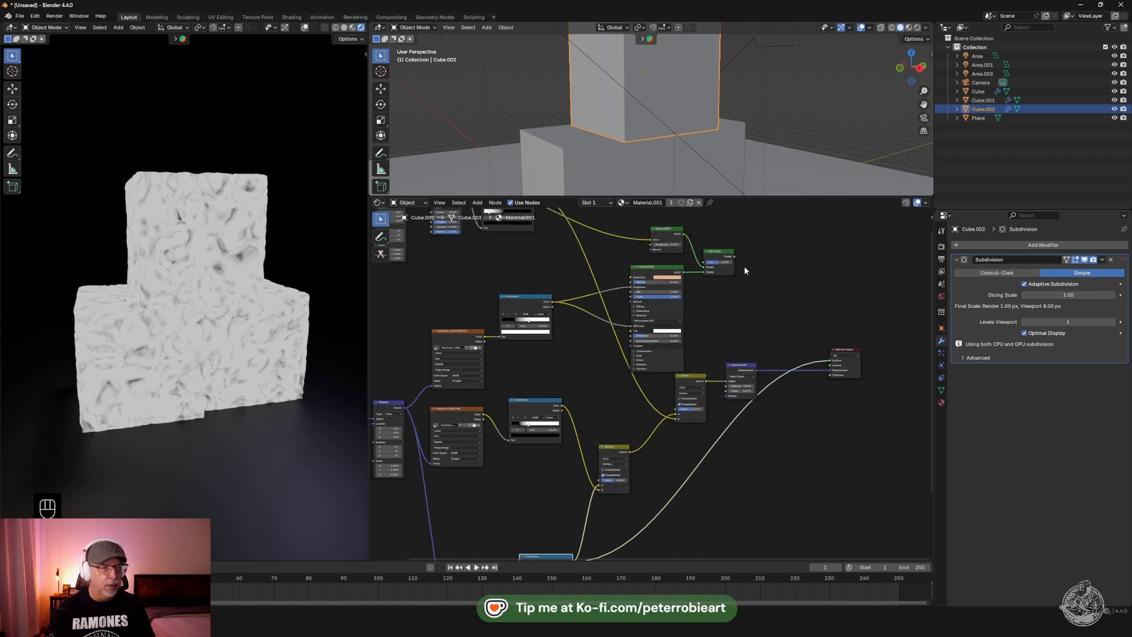
left_click(726, 252, "ctrl+shift")
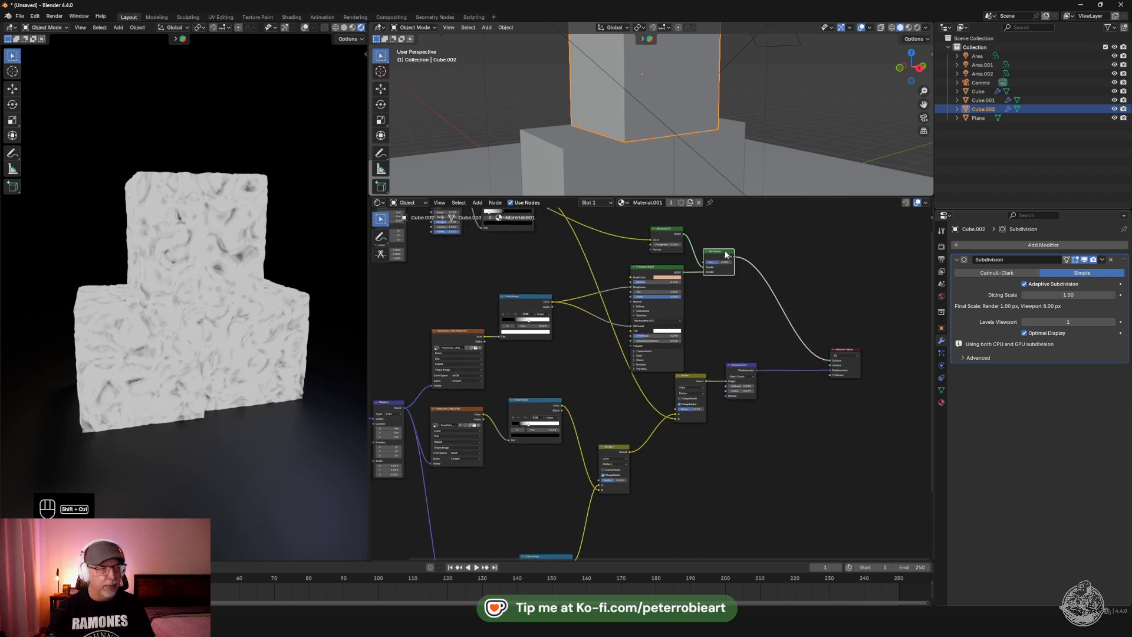
Preview the Voronoi Texture's Color Ramp on the cubes and examine its settings and links in the node tree
middle_click_drag(691, 342, 760, 286)
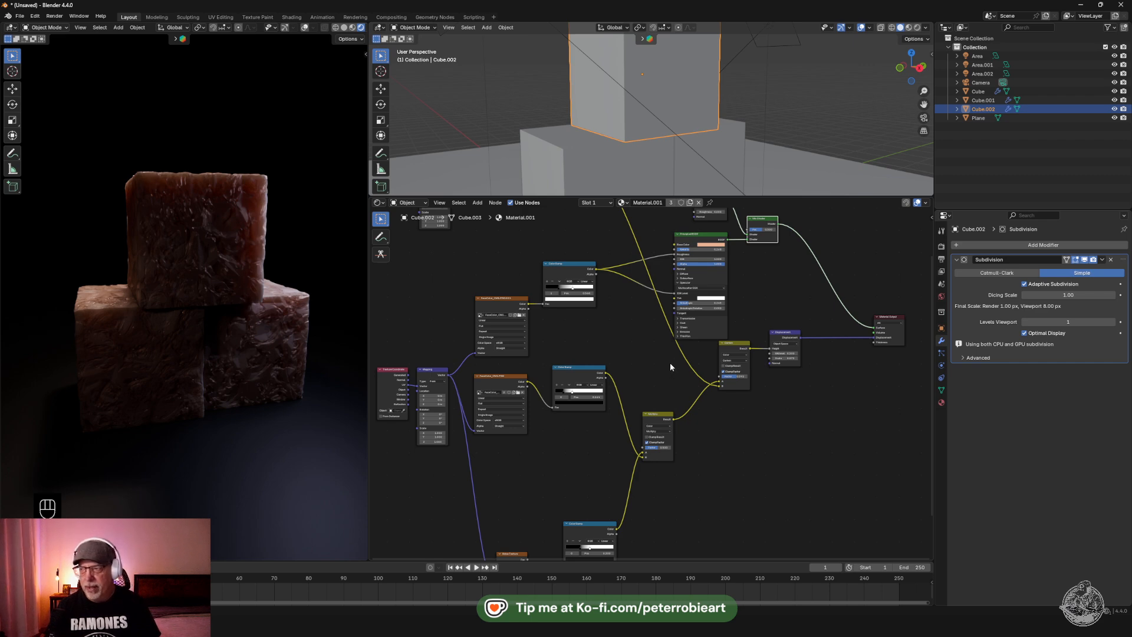
middle_click_drag(635, 349, 694, 464)
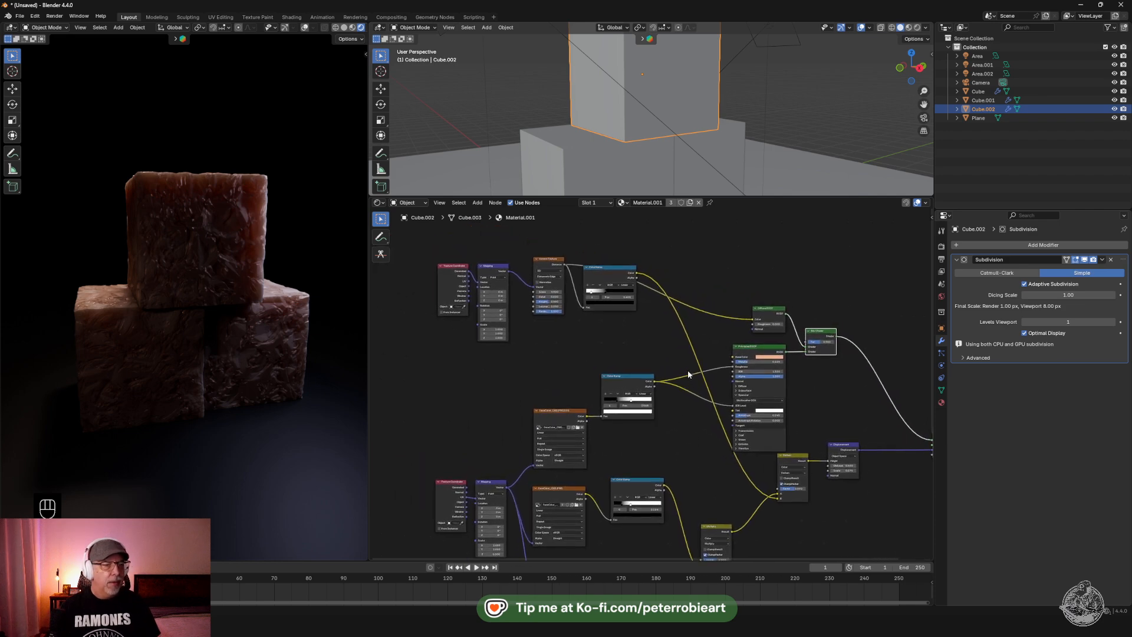
scroll(613, 283, "up", 1)
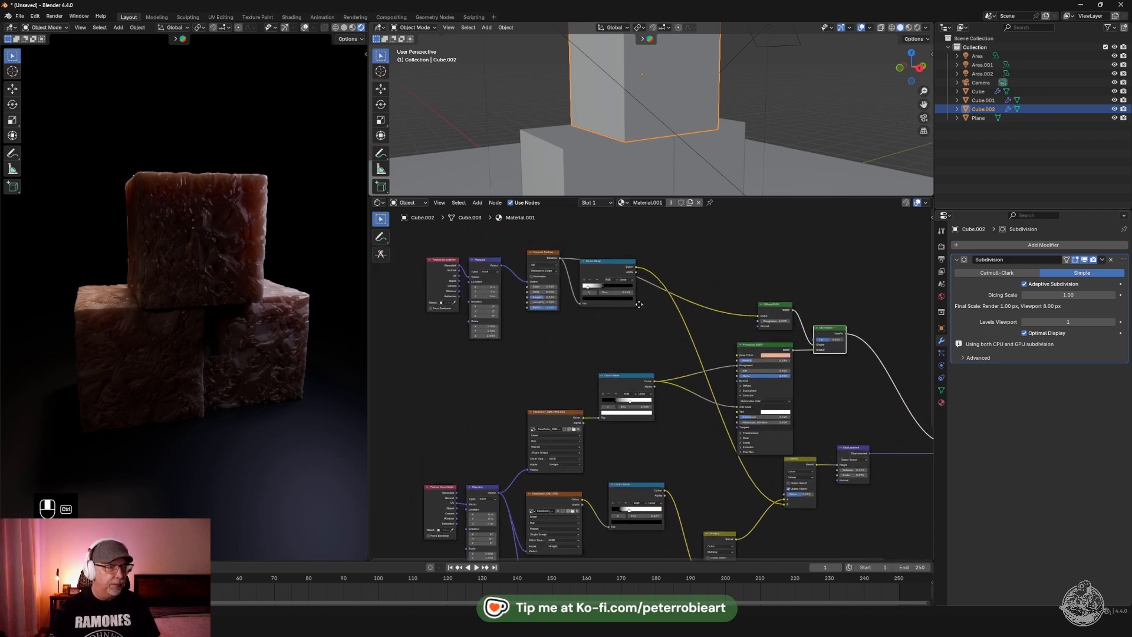
left_click(610, 254, "ctrl+shift")
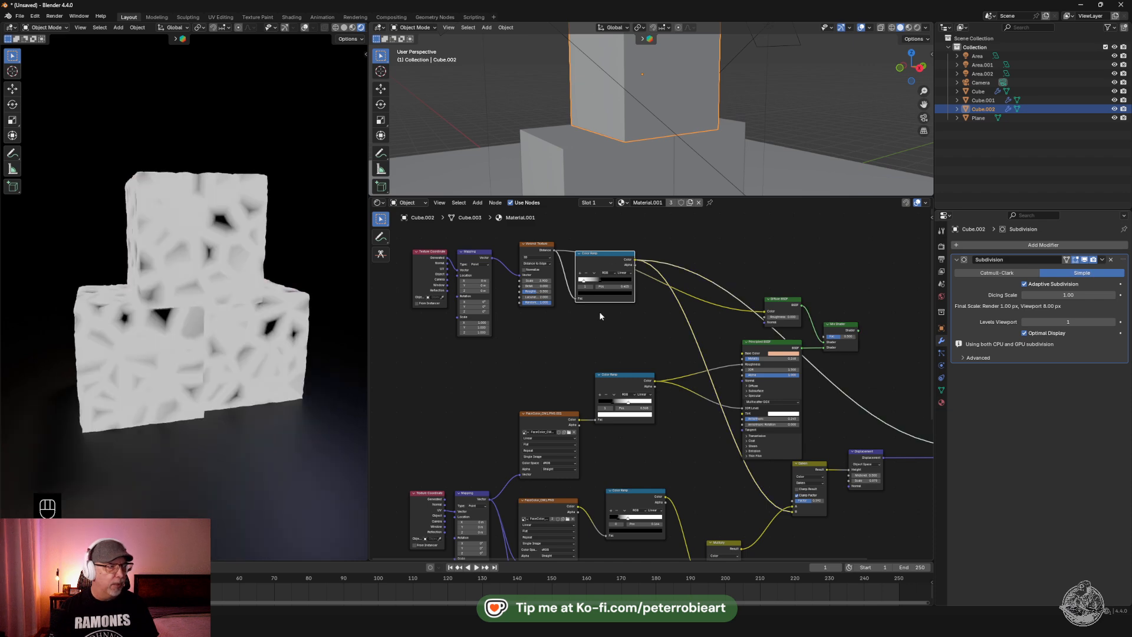
middle_click_drag(588, 329, 607, 383)
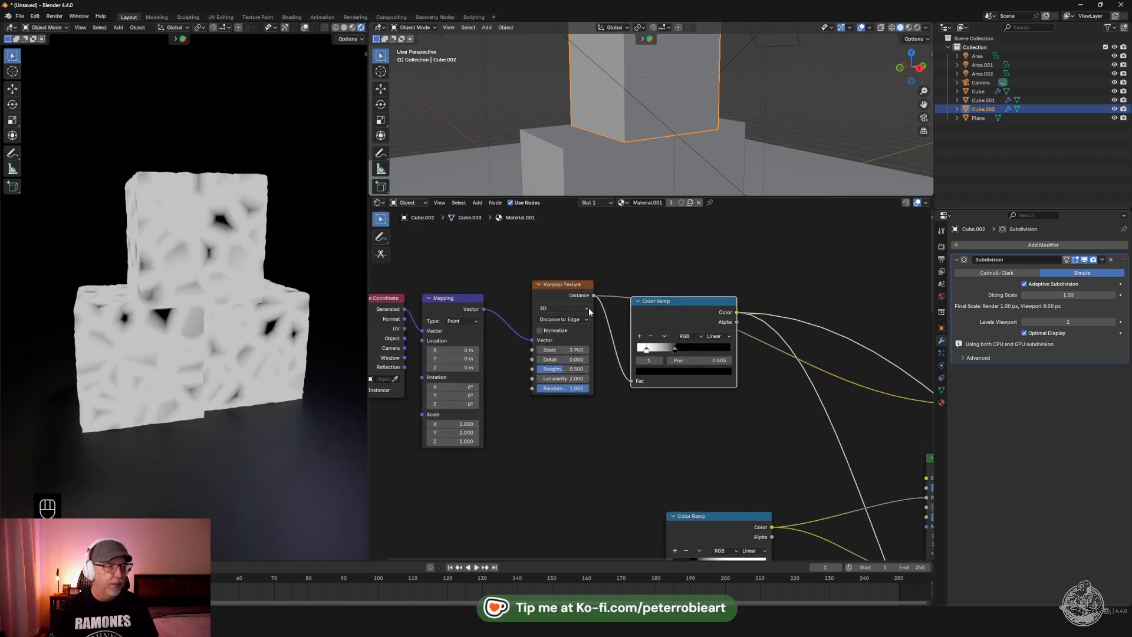
middle_click_drag(770, 317, 588, 243, "ctrl")
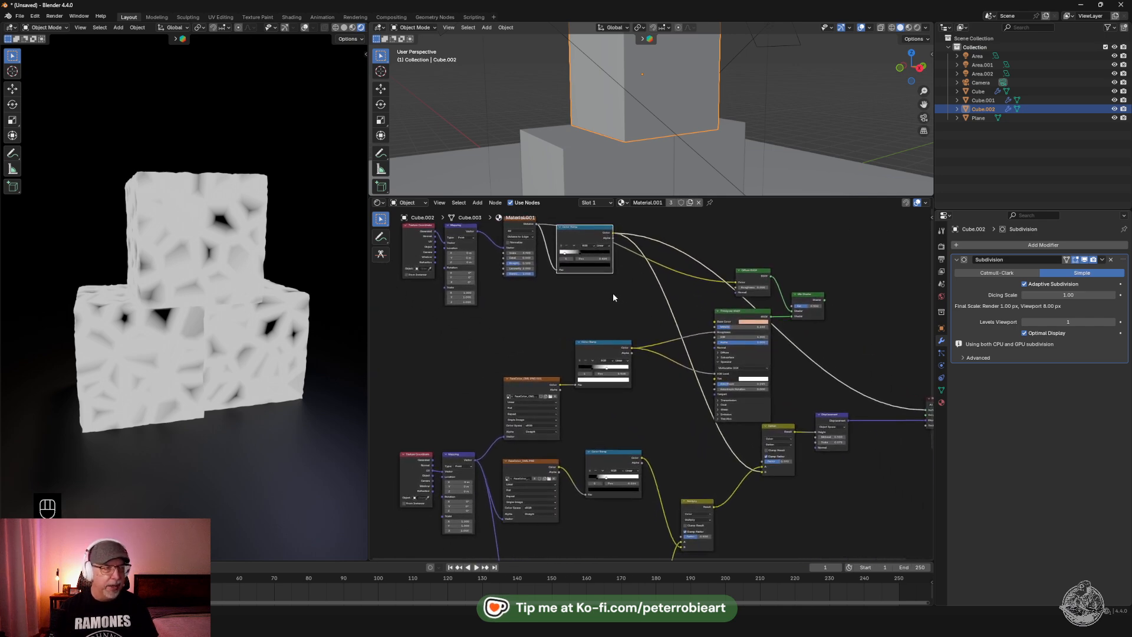
scroll(596, 316, "down", 2)
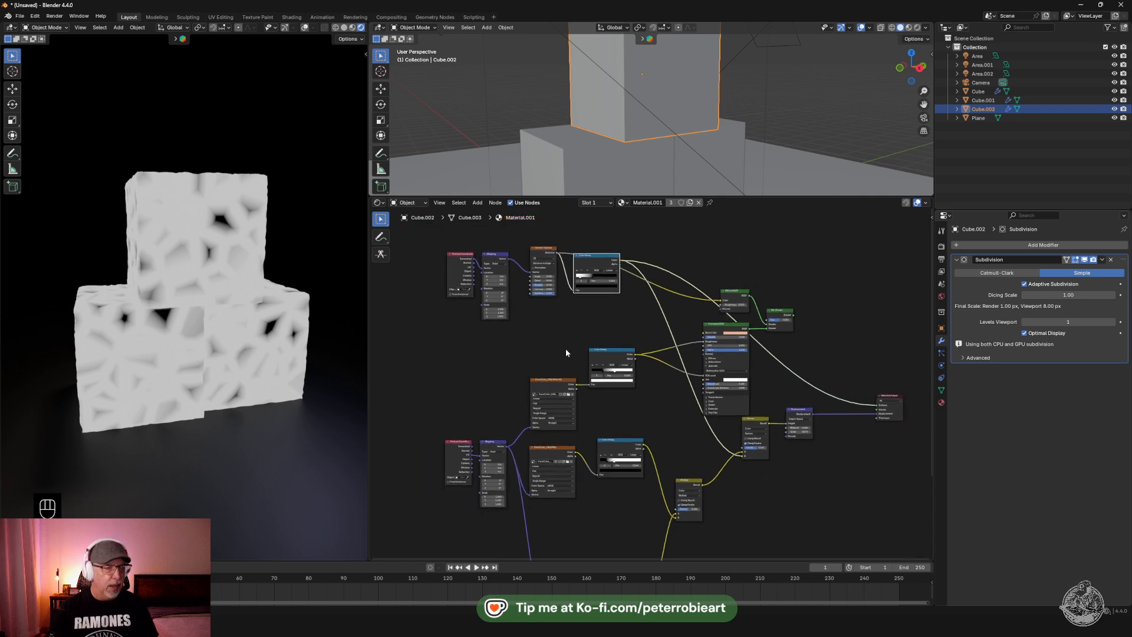
mouse_move(621, 406)
middle_mouse_down()
mouse_move(633, 392)
mouse_move(611, 399)
middle_mouse_up()
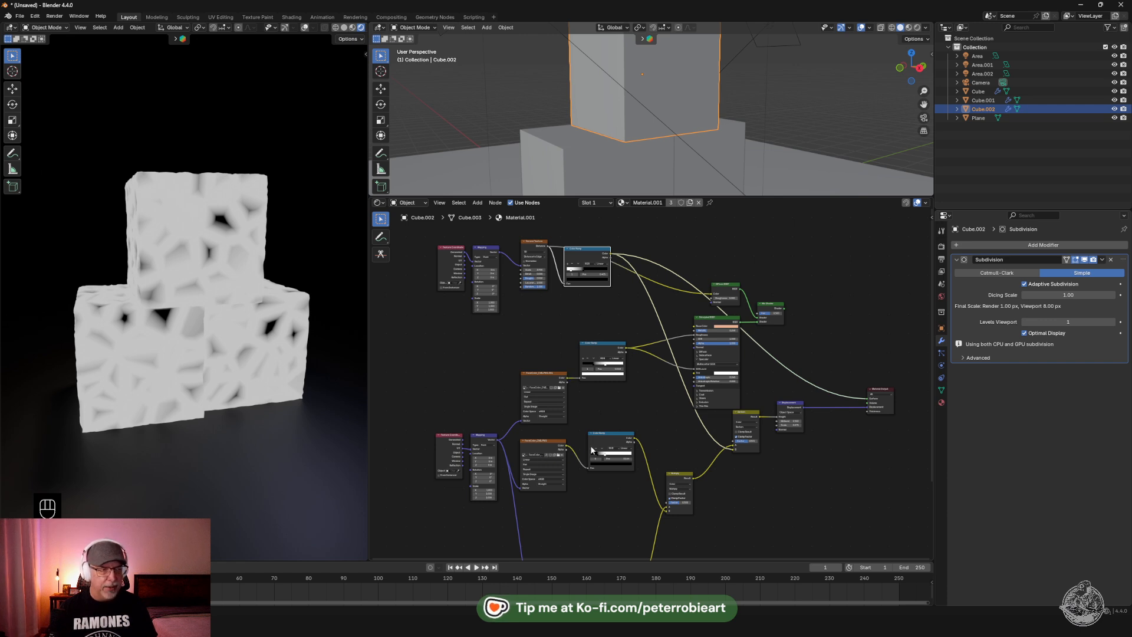
Delete the lower duplicate image texture and connect the remaining image texture's Color output to the lower Color Ramp's Fac input
middle_click_drag(613, 450, 661, 347, "ctrl")
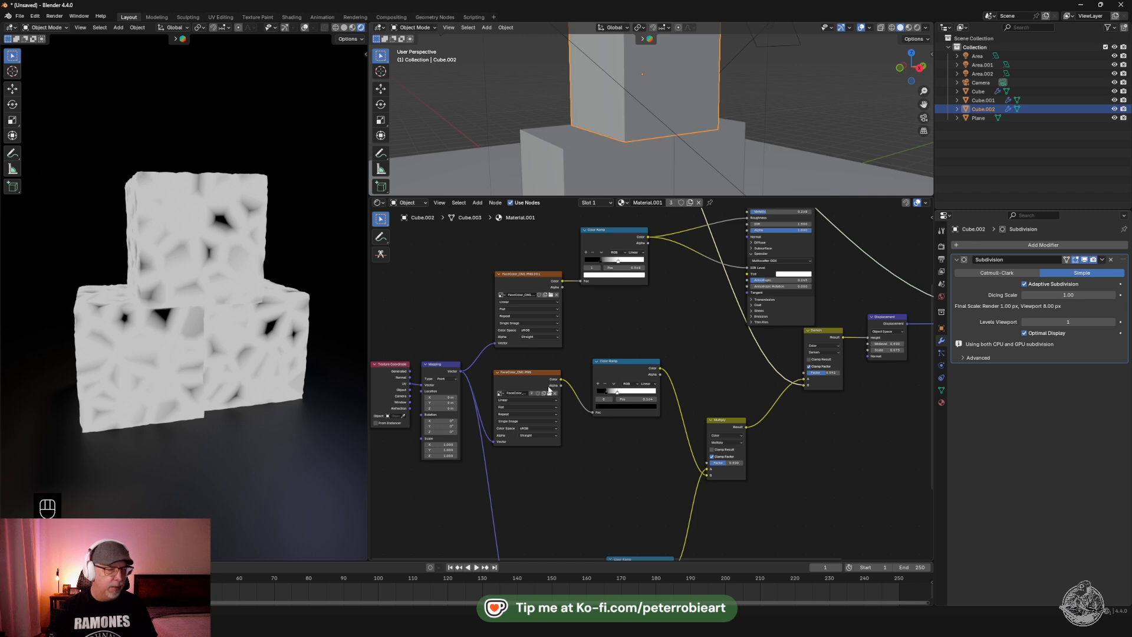
key("x")
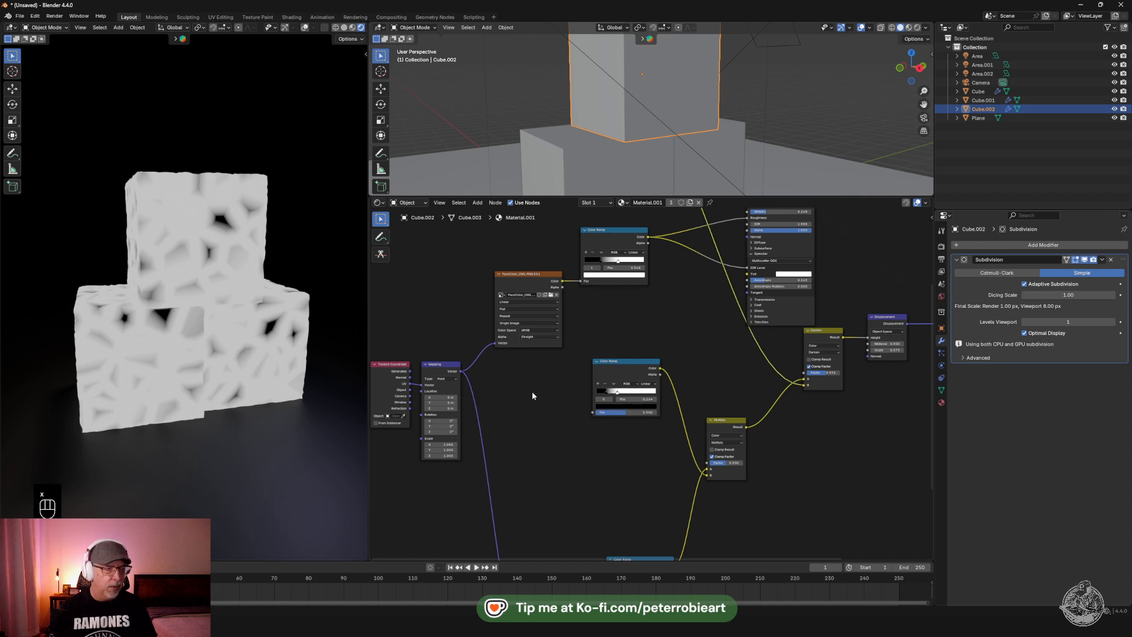
left_click_drag(554, 280, 585, 417)
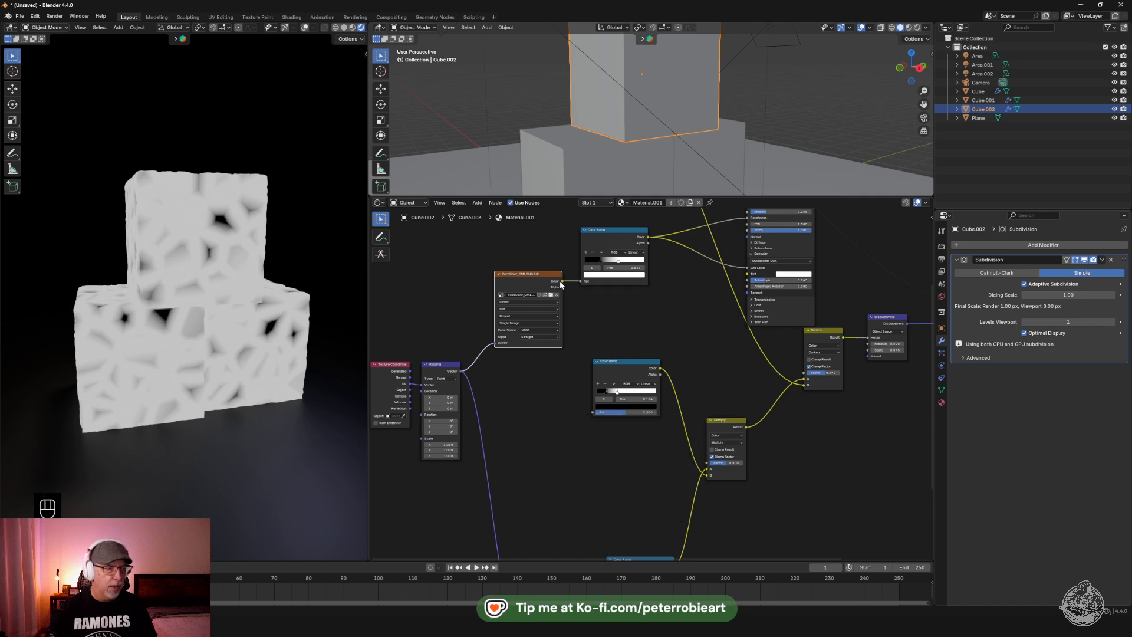
left_click_drag(579, 363, 593, 412)
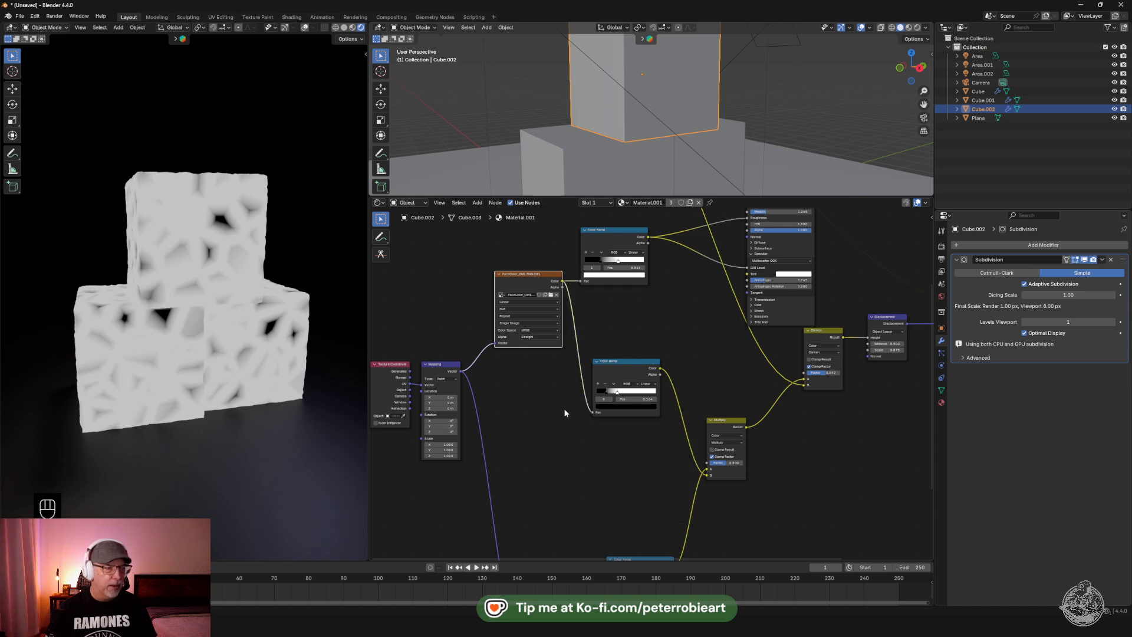
Shift the image texture and its Texture Coordinate and Mapping nodes left, and move the Noise Texture and its Color Ramp up
middle_click_drag(539, 404, 494, 454, "ctrl")
middle_click_drag(572, 433, 555, 437)
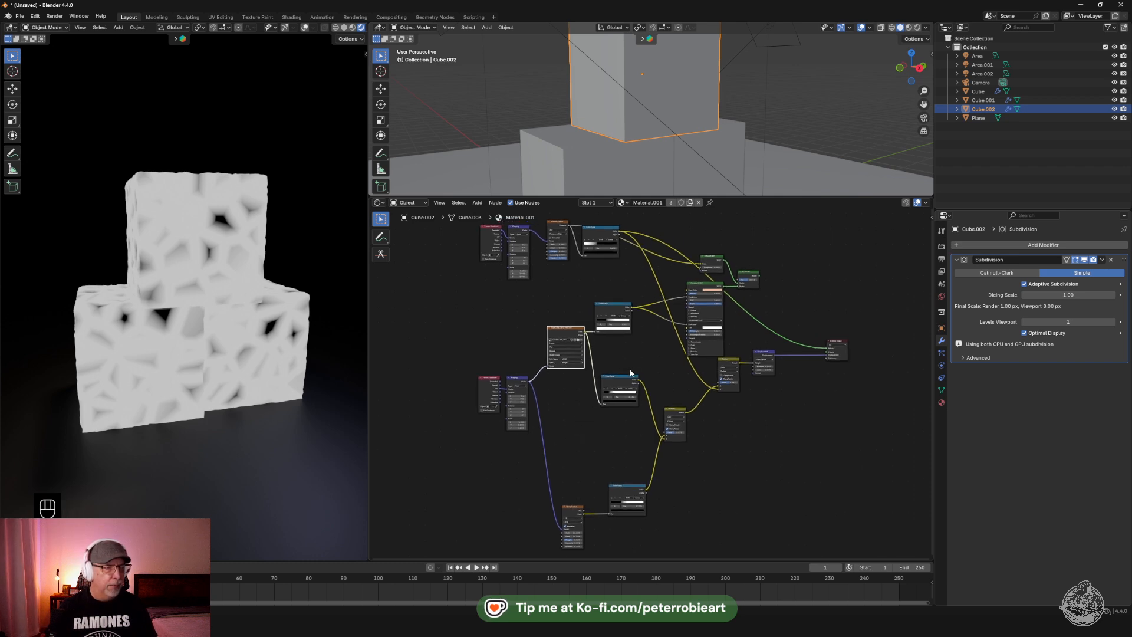
left_click(568, 328)
left_click_drag(568, 326, 559, 325)
left_click_drag(468, 361, 525, 415)
left_click_drag(513, 377, 481, 375)
middle_click_drag(580, 433, 603, 364)
left_click_drag(731, 396, 551, 494)
left_click_drag(656, 418, 630, 366)
Examine how the noise and image Color Ramps combine in the mix nodes, and preview the Darken node's result on the cubes
middle_click_drag(574, 402, 780, 330, "ctrl")
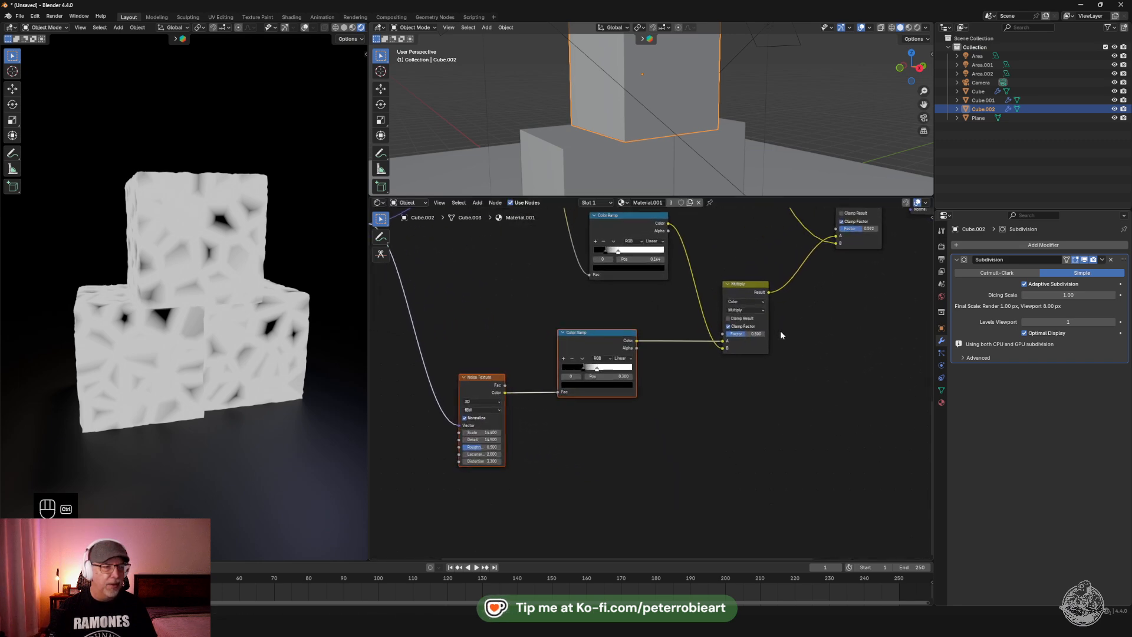
middle_click_drag(510, 397, 538, 390, "shift")
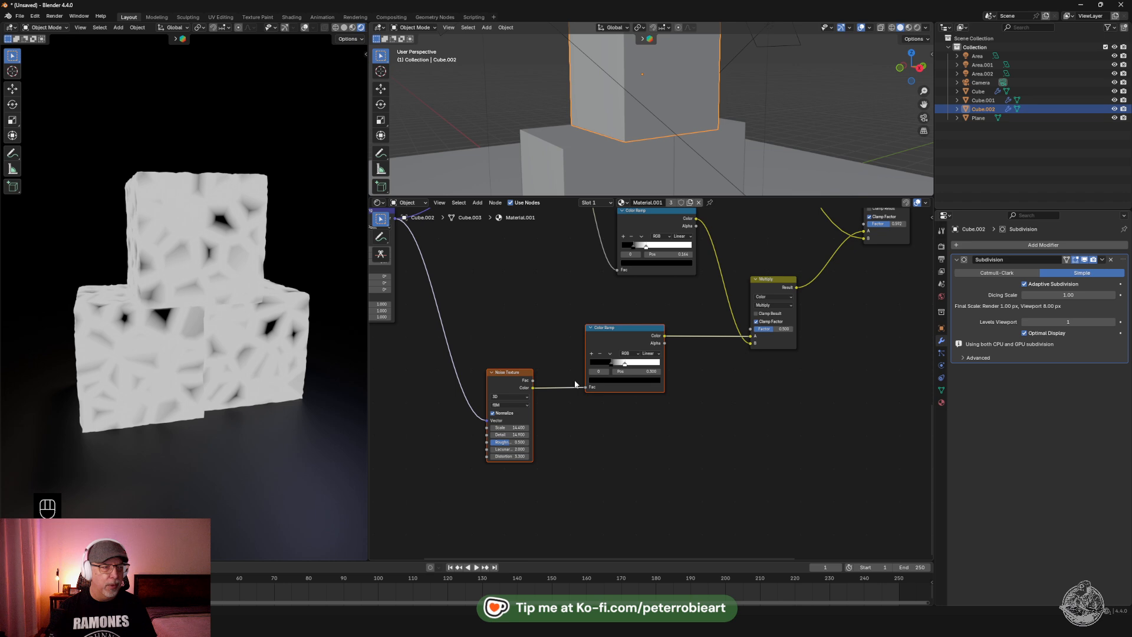
middle_click_drag(759, 325, 592, 397)
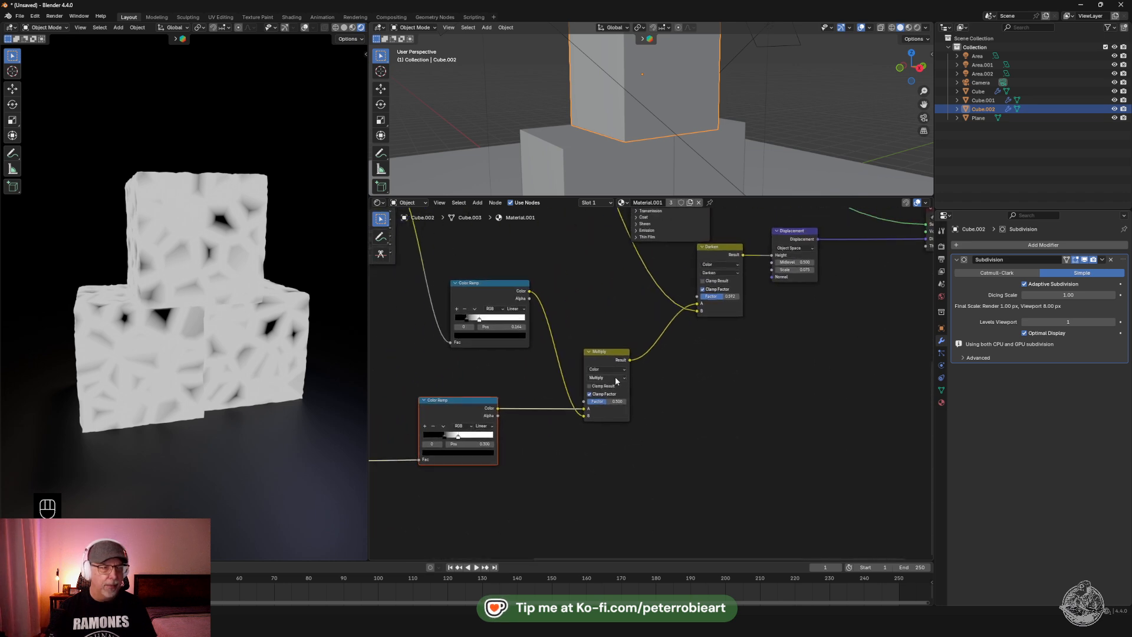
left_click(723, 274)
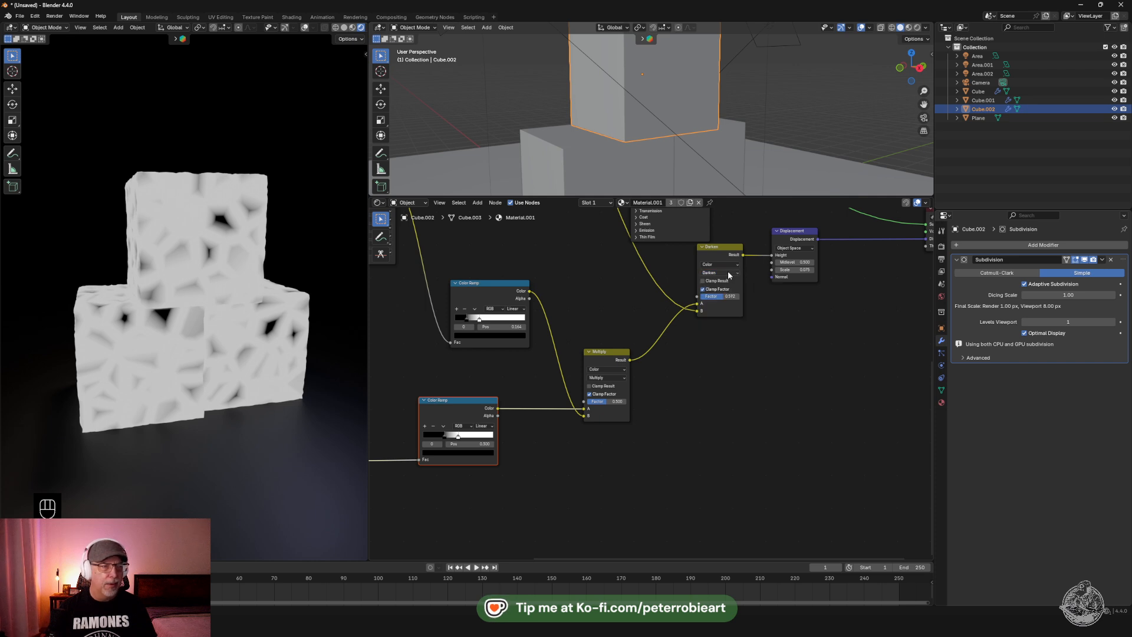
left_click(731, 247, "ctrl+shift")
middle_click_drag(722, 306, 724, 341)
Try the Mix and Multiply blend modes on the Darken node feeding the Displacement height, and restore Darken
left_click(719, 313)
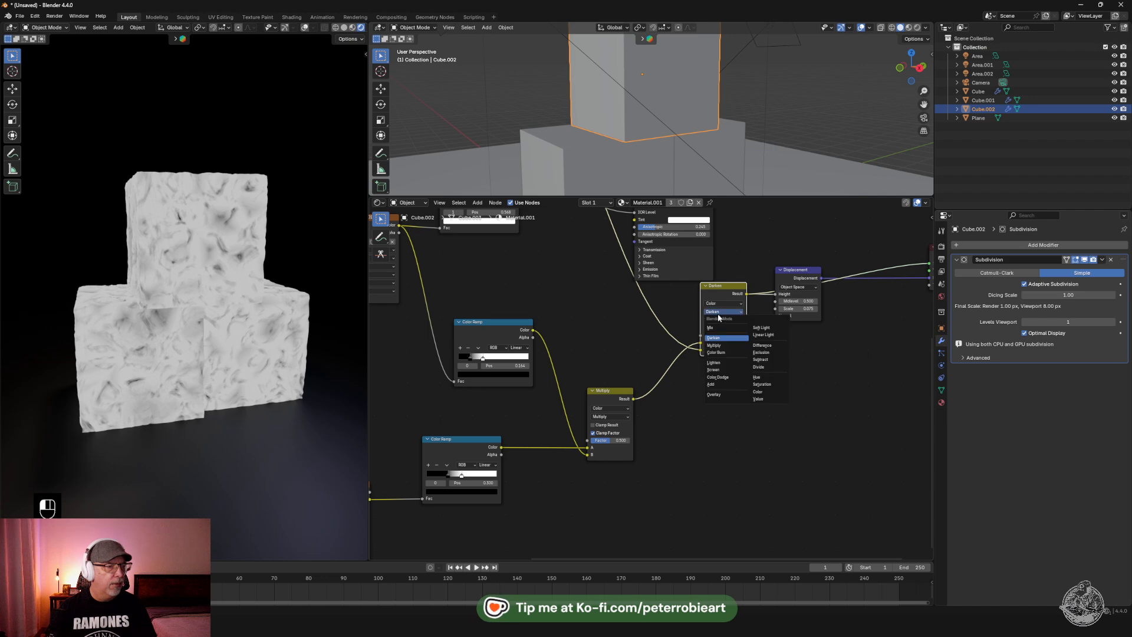
left_click(730, 330)
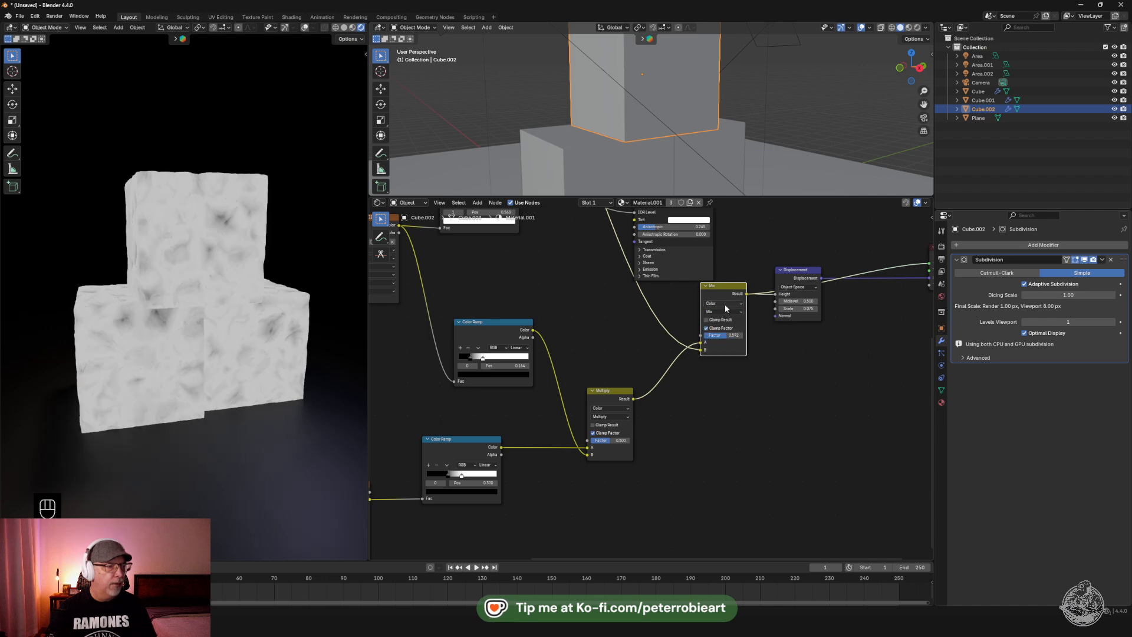
left_click(723, 311)
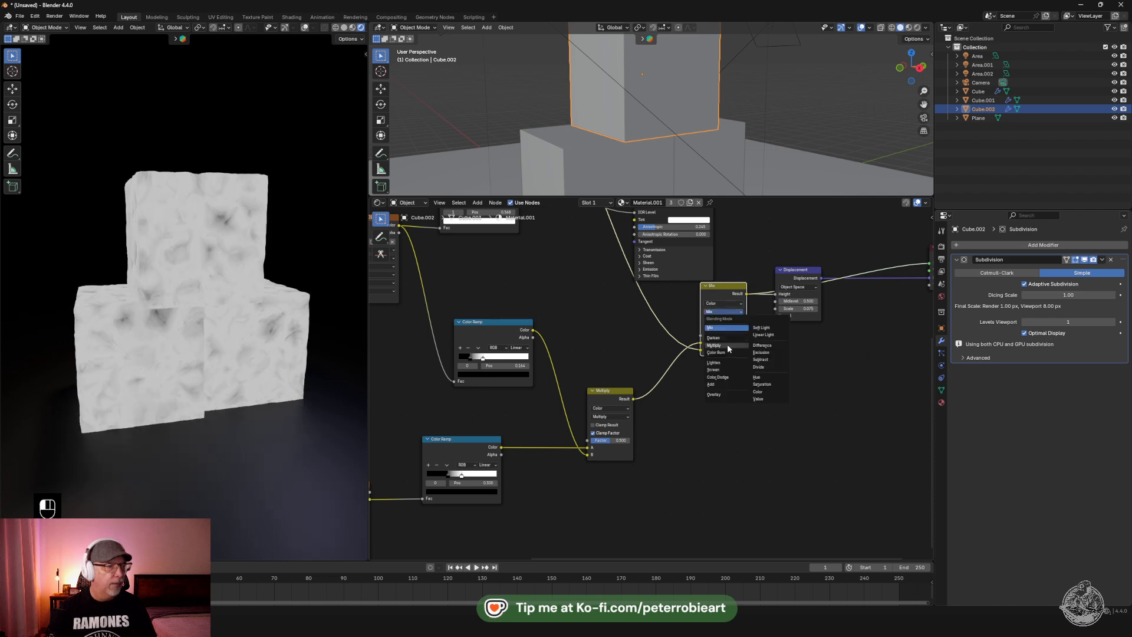
left_click(730, 345)
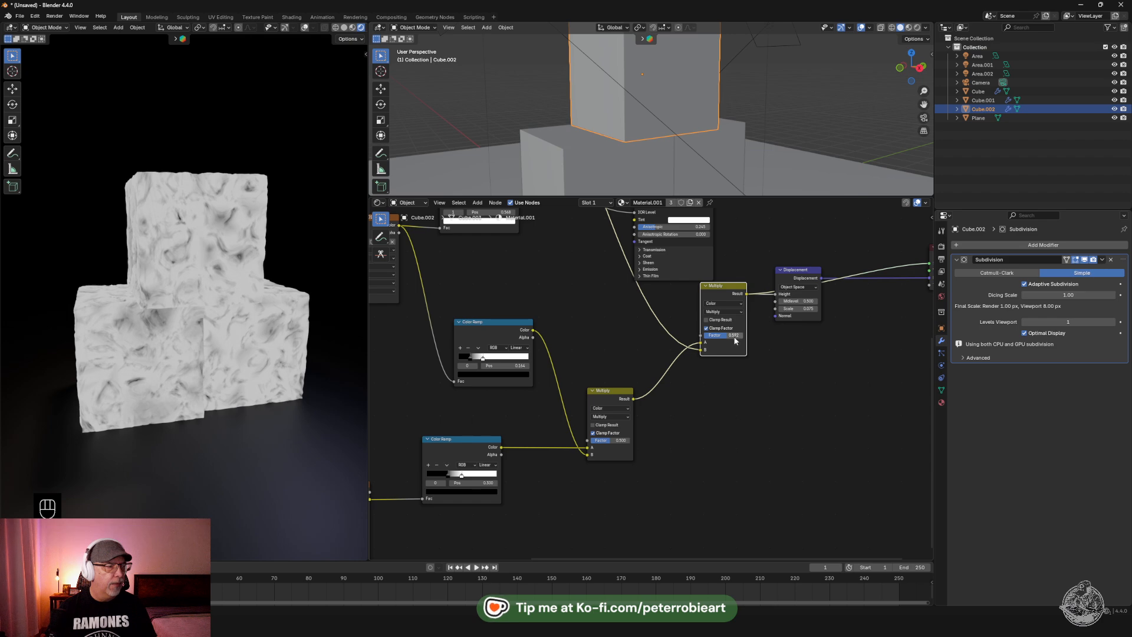
left_click(721, 312)
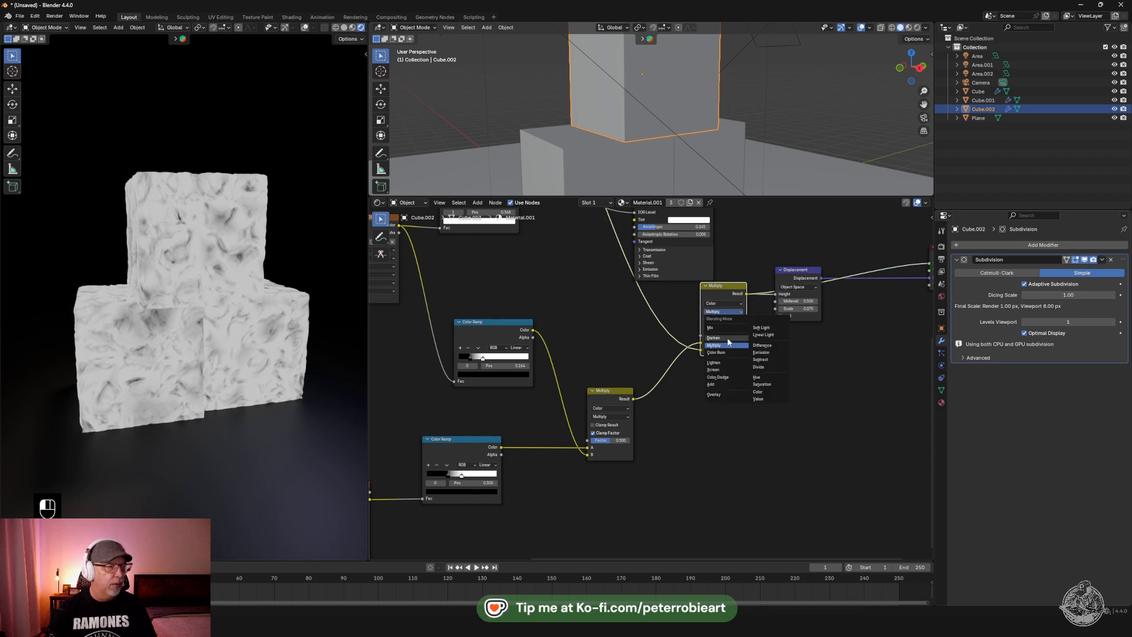
left_click(728, 338)
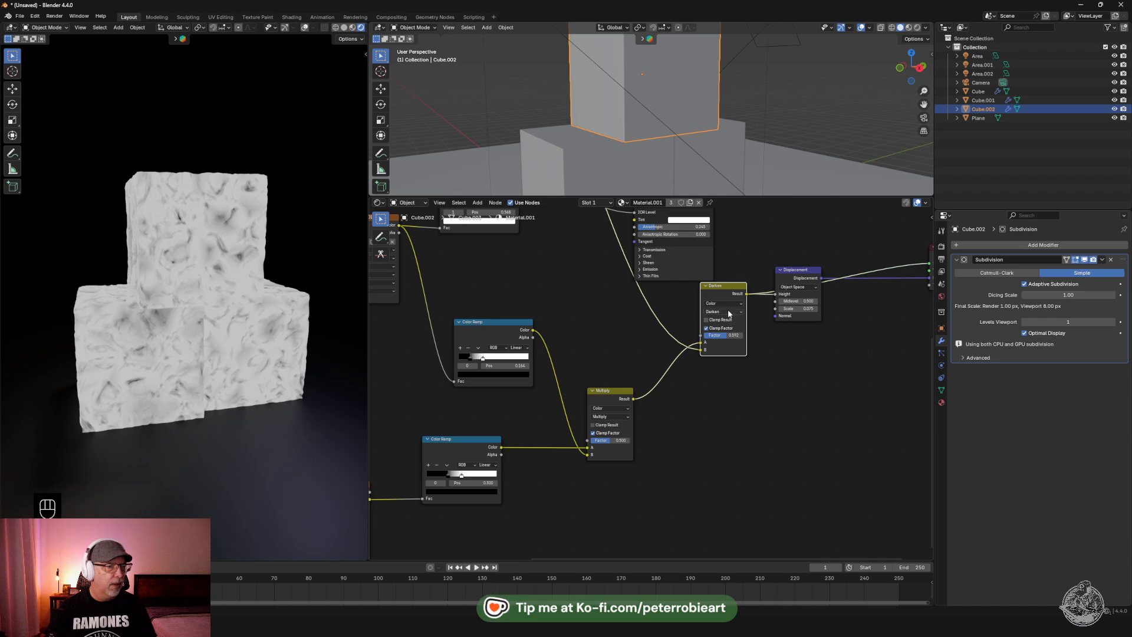
Try Color Burn on the mix node feeding the Displacement height, and set its blend mode to Multiply
left_click(724, 312)
left_click(728, 353)
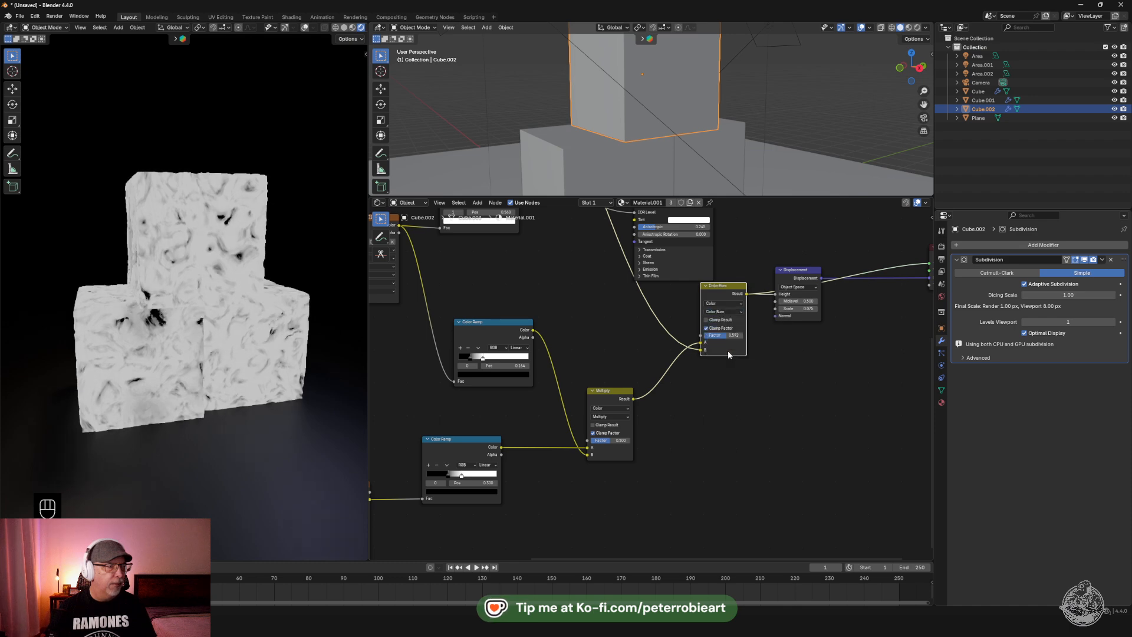
left_click(725, 313)
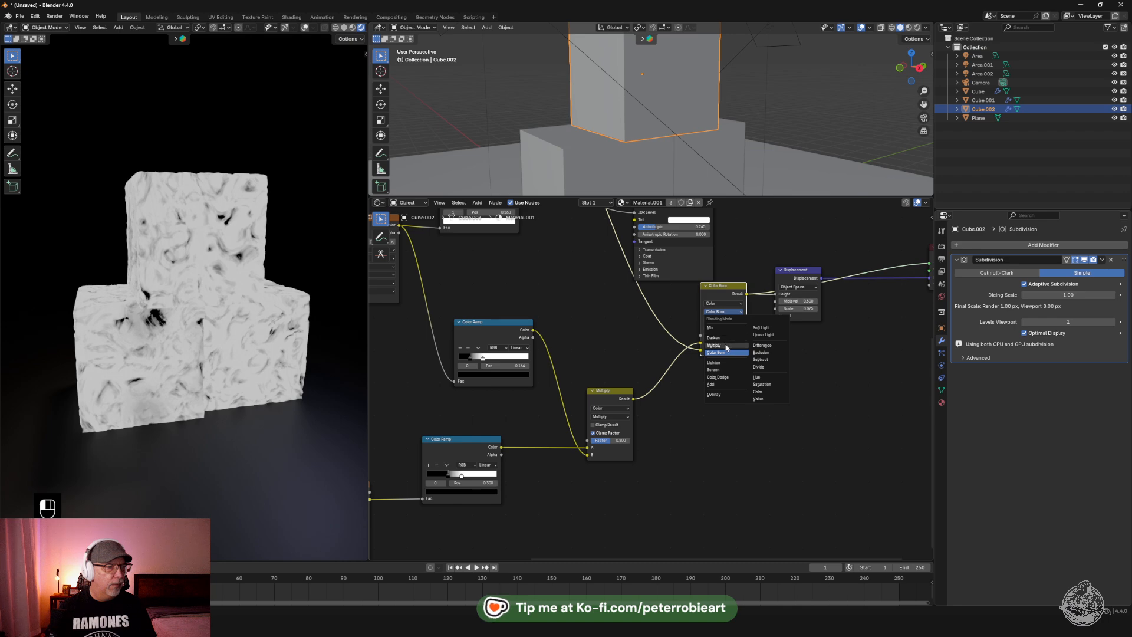
left_click(727, 345)
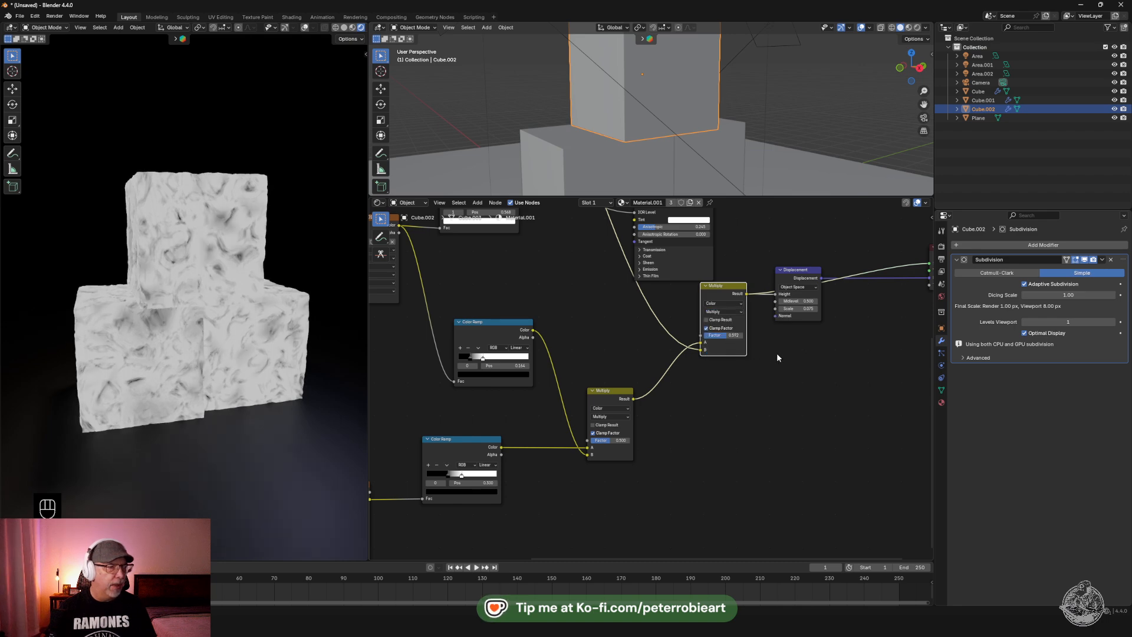
Preview the Voronoi Texture's Color Ramp on the cubes and set the Voronoi Texture's Detail to 15
middle_click_drag(788, 351, 635, 407)
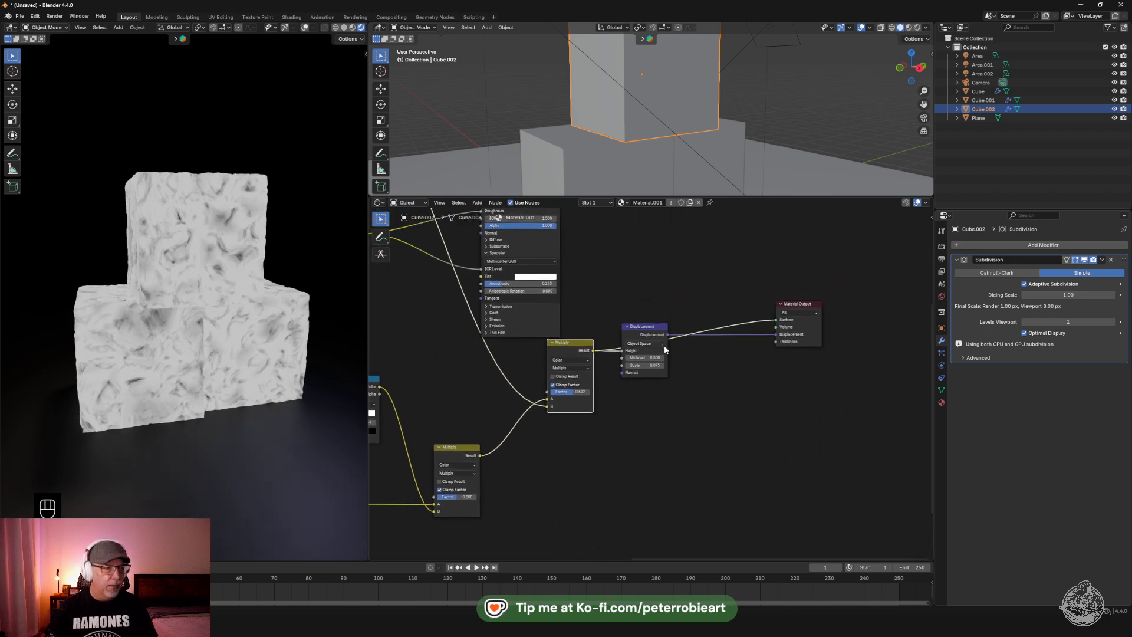
middle_click_drag(617, 282, 788, 395)
scroll(670, 390, "down", 4)
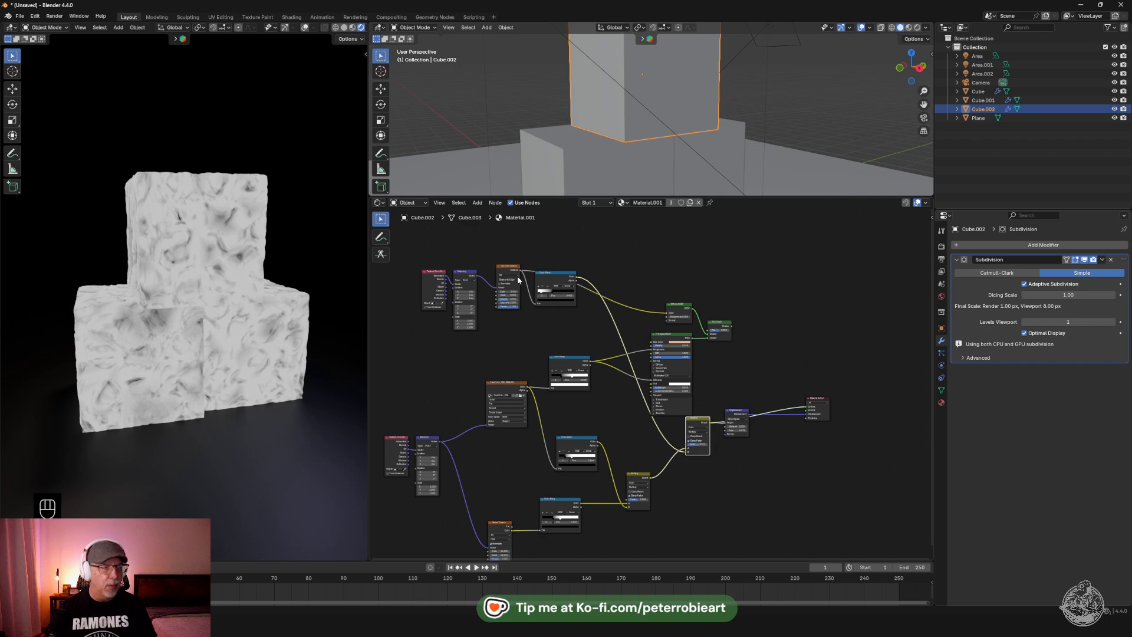
left_click(560, 272, "ctrl+shift")
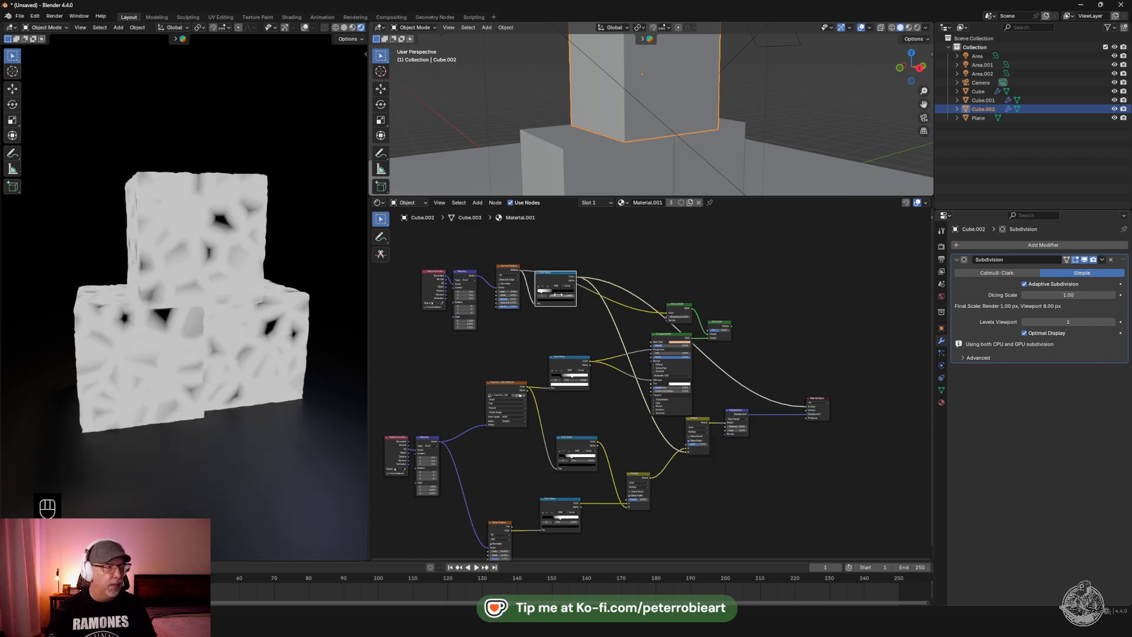
middle_click_drag(519, 347, 802, 263)
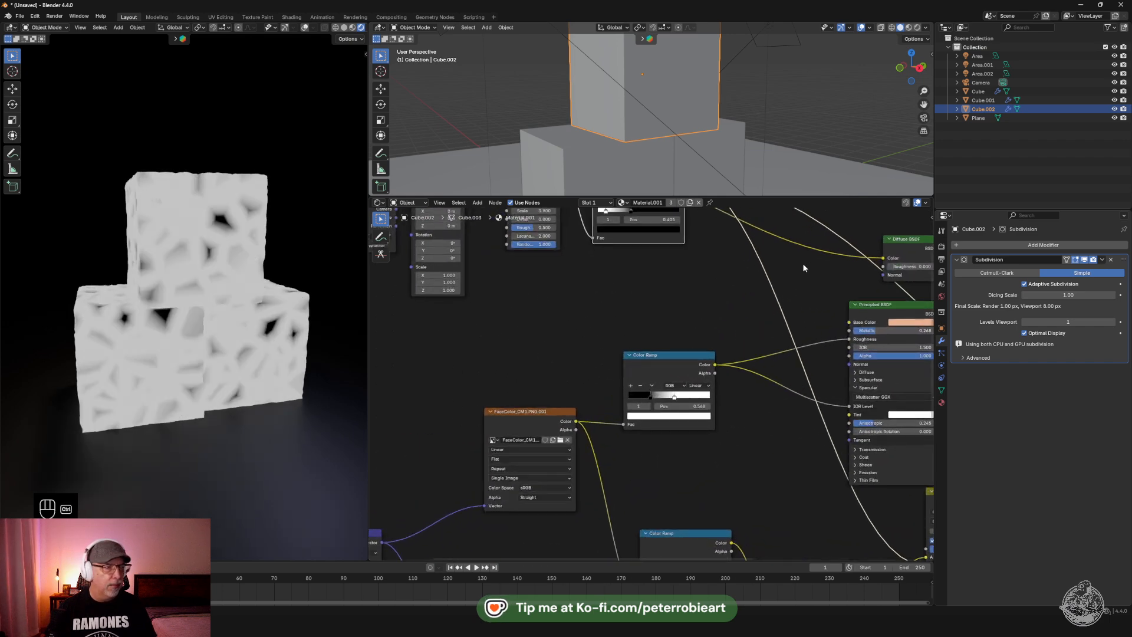
middle_click_drag(574, 310, 632, 418, "shift")
scroll(655, 360, "up", 2)
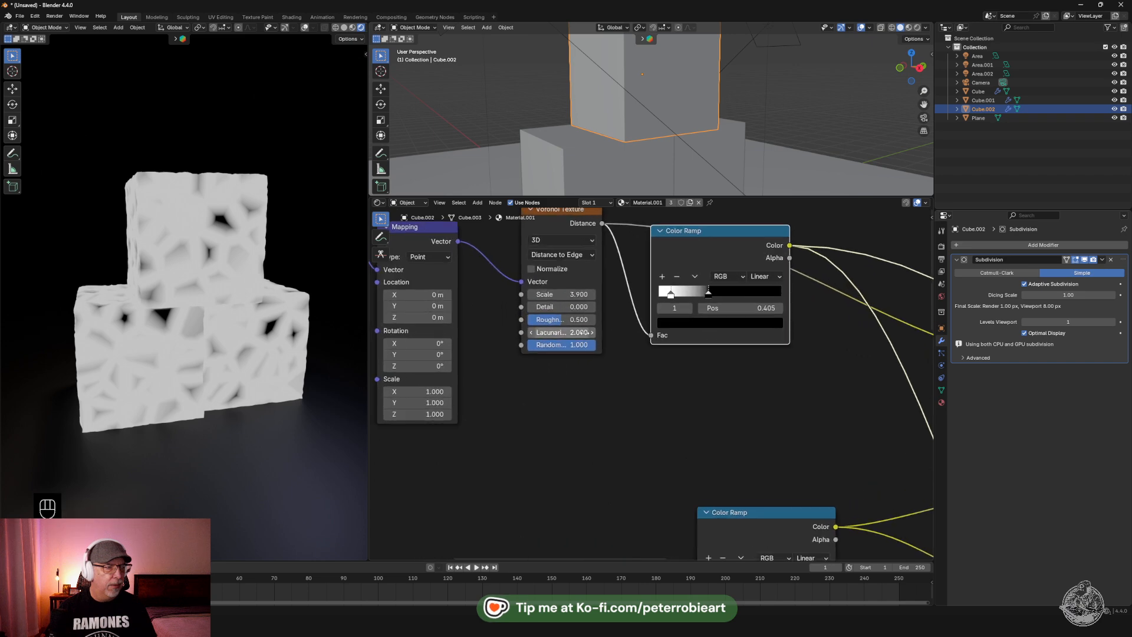
left_click_drag(548, 306, 634, 308)
Move the Voronoi Color Ramp's white stop to the start of the ramp and its black stop to about 0.491
left_click_drag(708, 293, 673, 300)
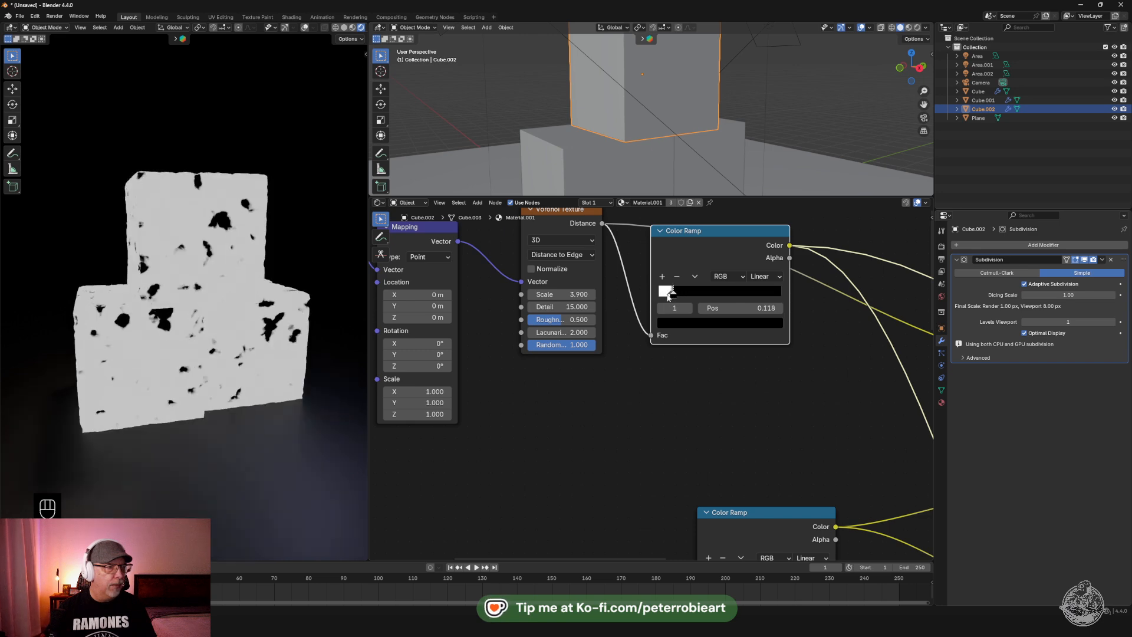
left_click(655, 296)
left_click_drag(678, 297, 719, 298)
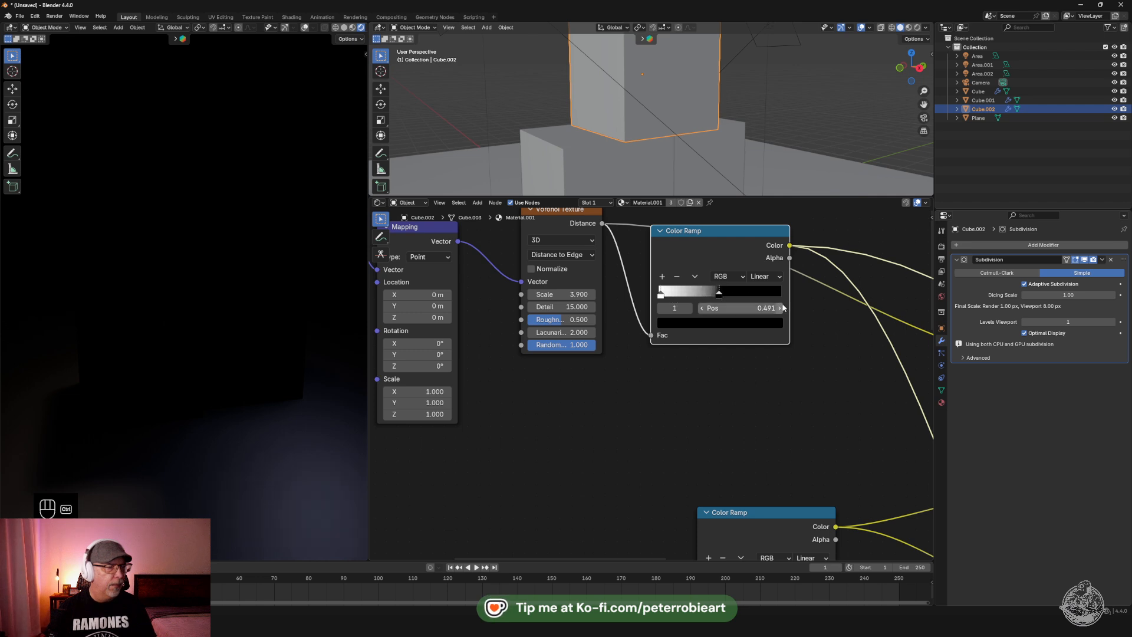
Reconnect the Mix Shader to the material output and refresh the rendered view of the cubes by toggling the viewport shading
middle_click_drag(718, 298, 633, 355, "ctrl")
middle_click_drag(760, 346, 554, 332, "shift")
left_click(793, 389, "ctrl+shift")
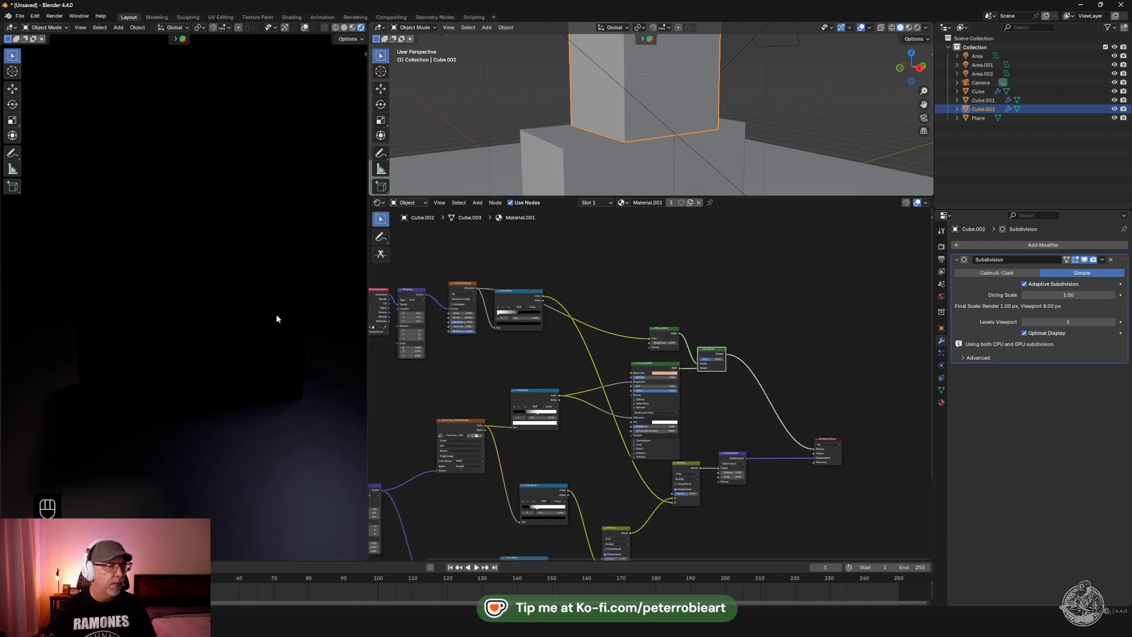
key("z")
left_click(342, 316)
key("z")
left_click(263, 237)
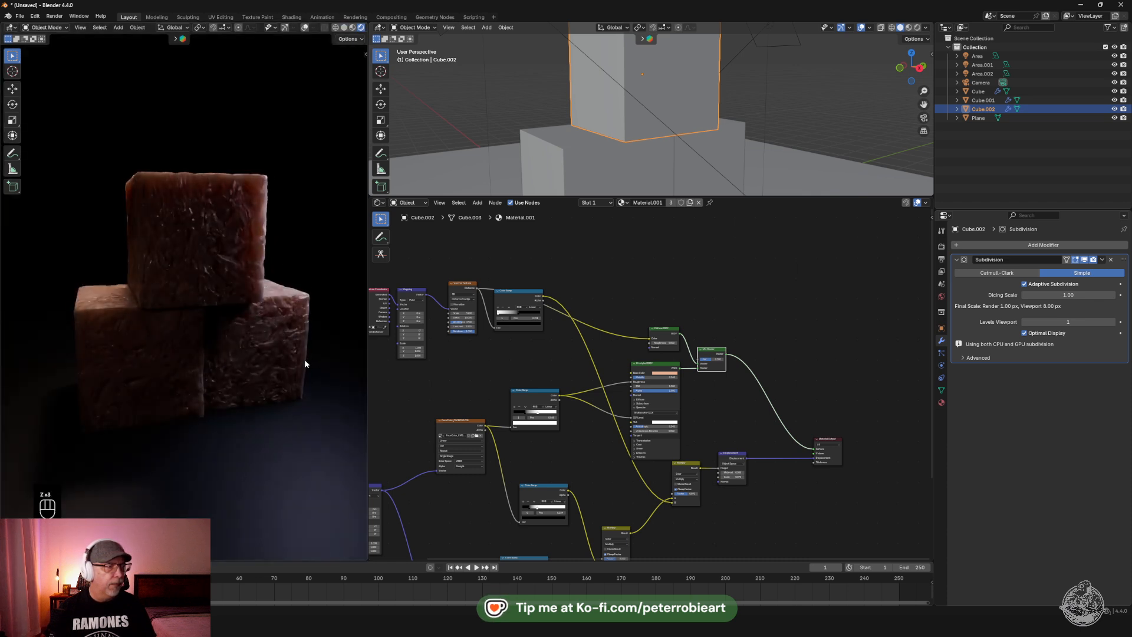
Preview the Voronoi Color Ramp on the cubes and slide its black stop close to the white stop for thin crack lines
scroll(509, 334, "up", 3)
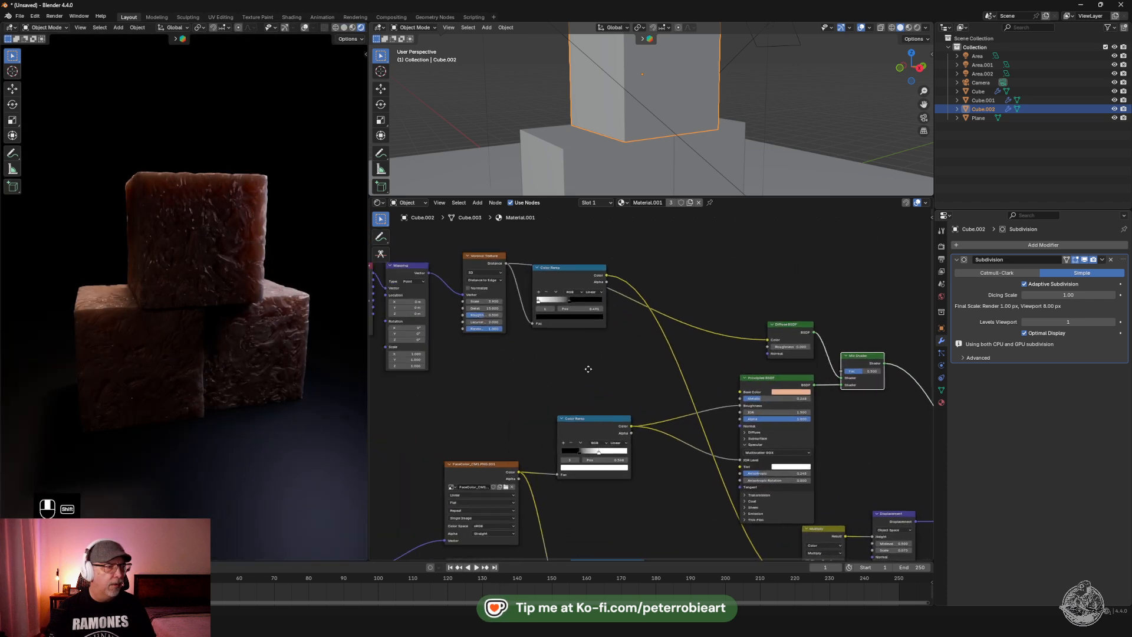
left_click(579, 278, "ctrl+shift")
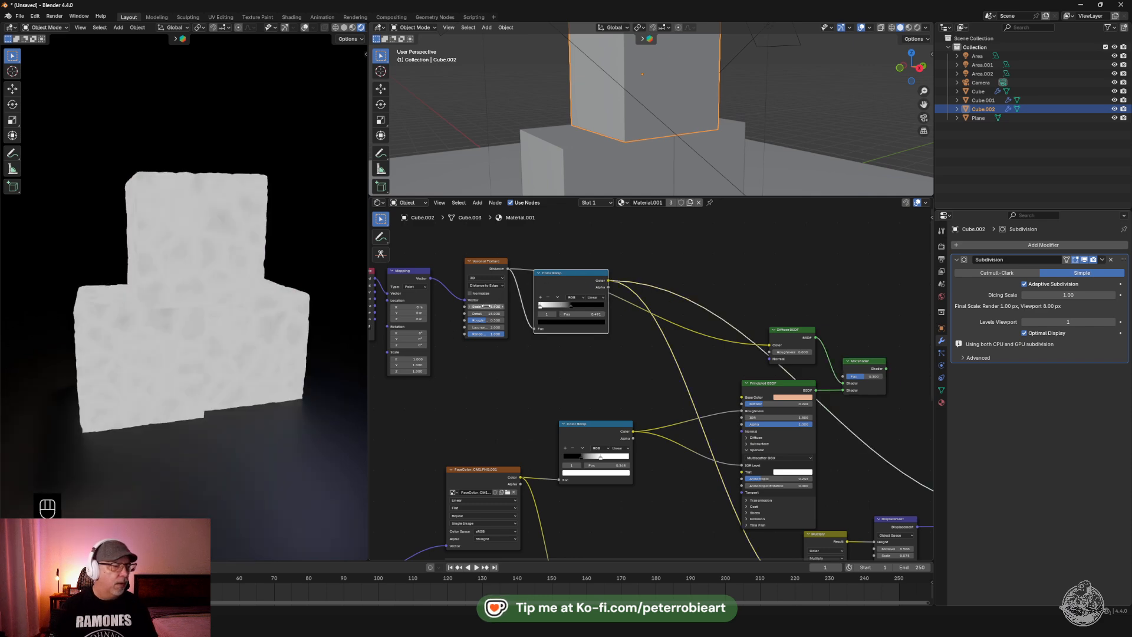
middle_click_drag(264, 316, 257, 311)
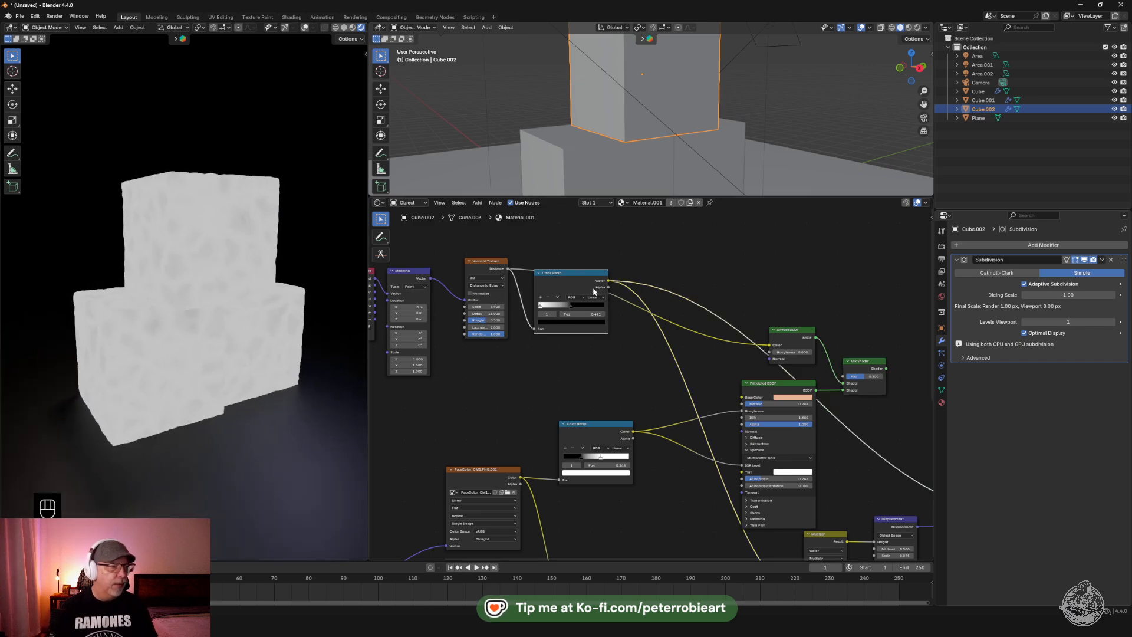
left_click_drag(569, 311, 537, 307)
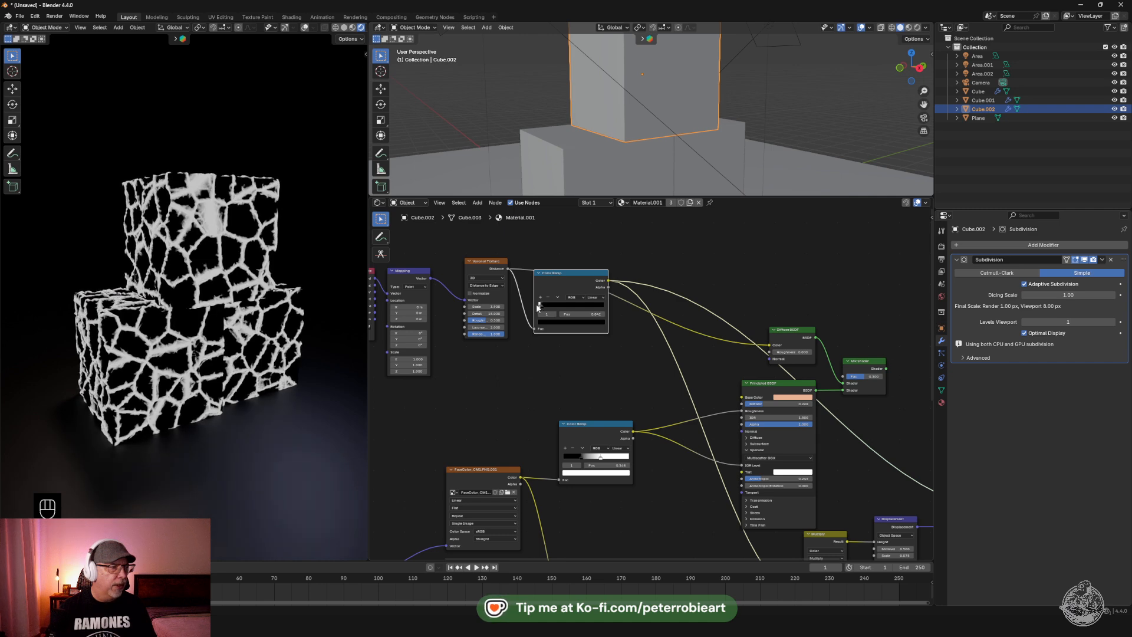
Reconnect the Mix Shader to the material output and inspect the cracked surface of the rendered cubes up close
left_click(864, 363, "ctrl+shift")
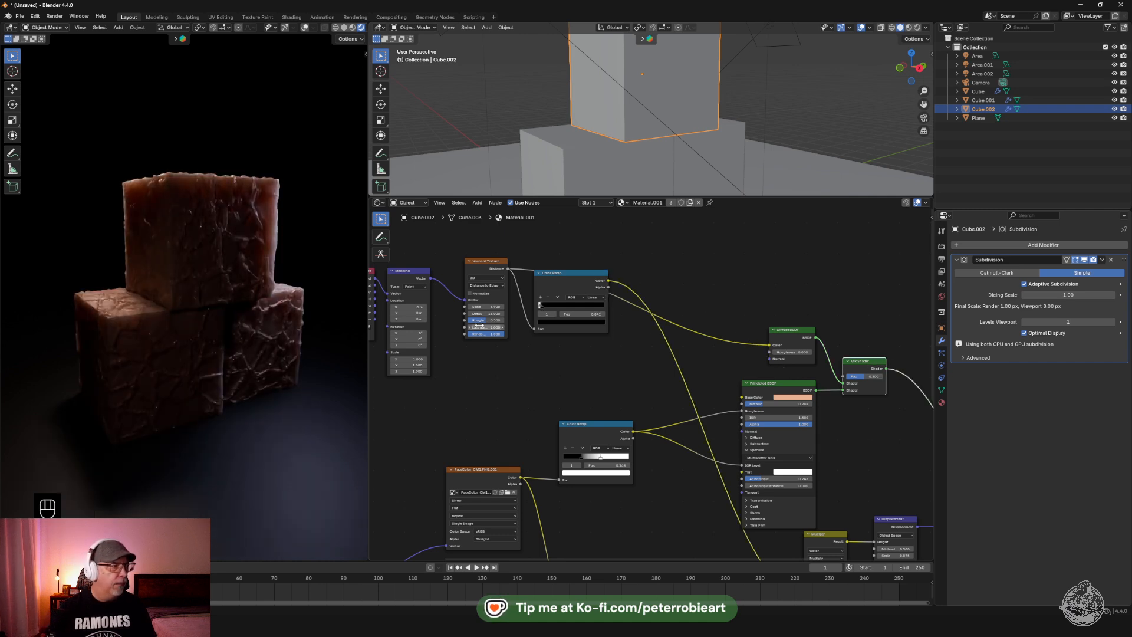
scroll(265, 349, "up", 3)
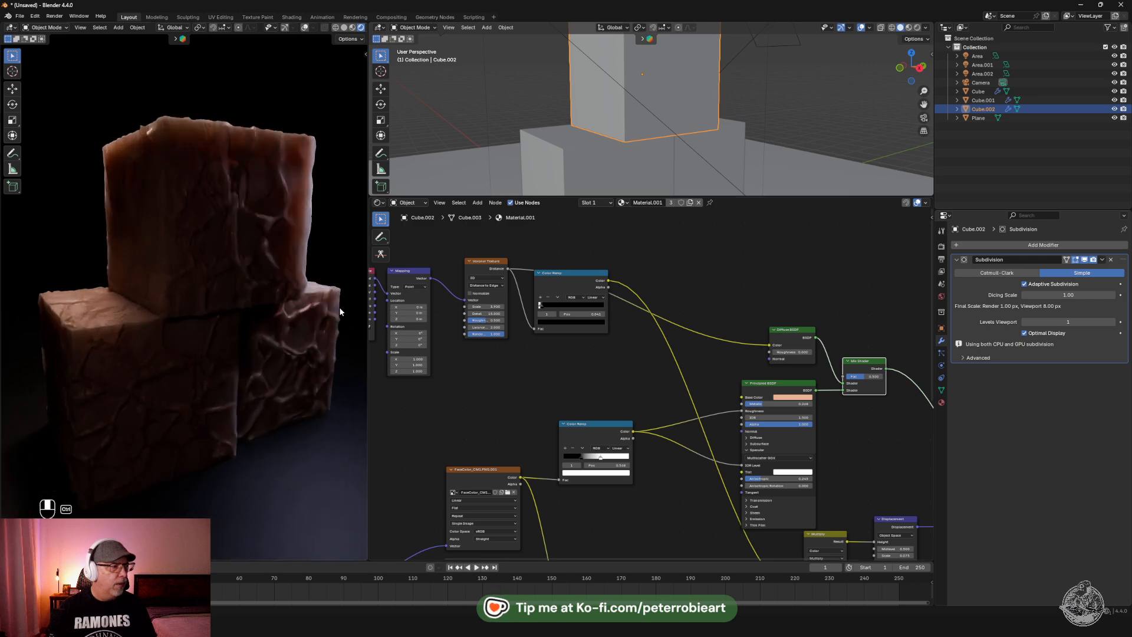
middle_click_drag(309, 325, 323, 346)
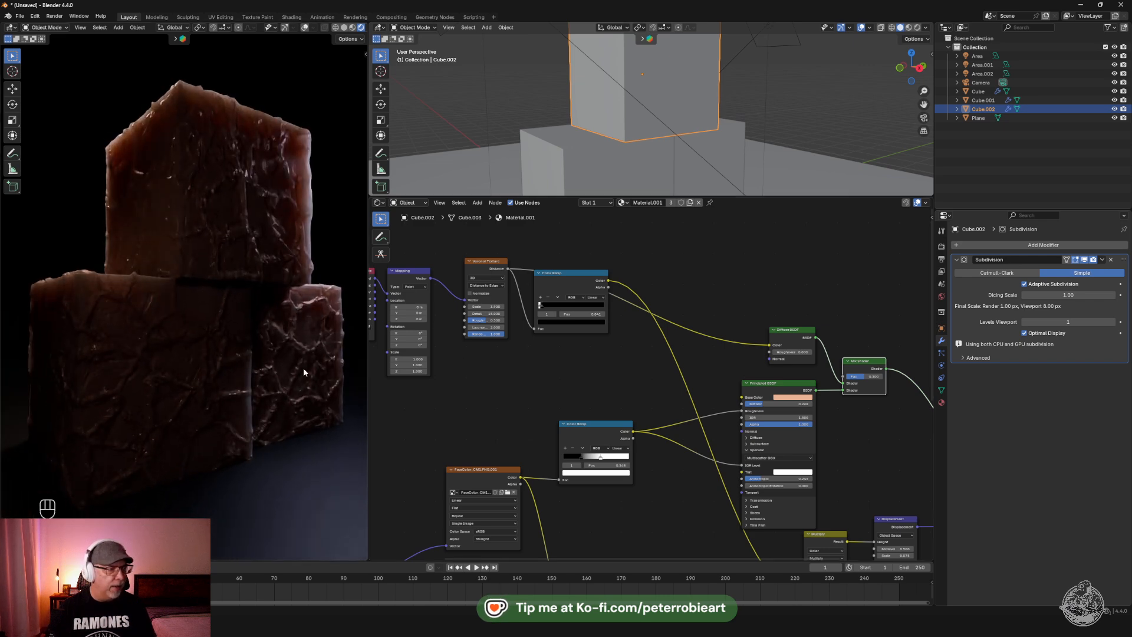
middle_click_drag(582, 352, 460, 318, "ctrl")
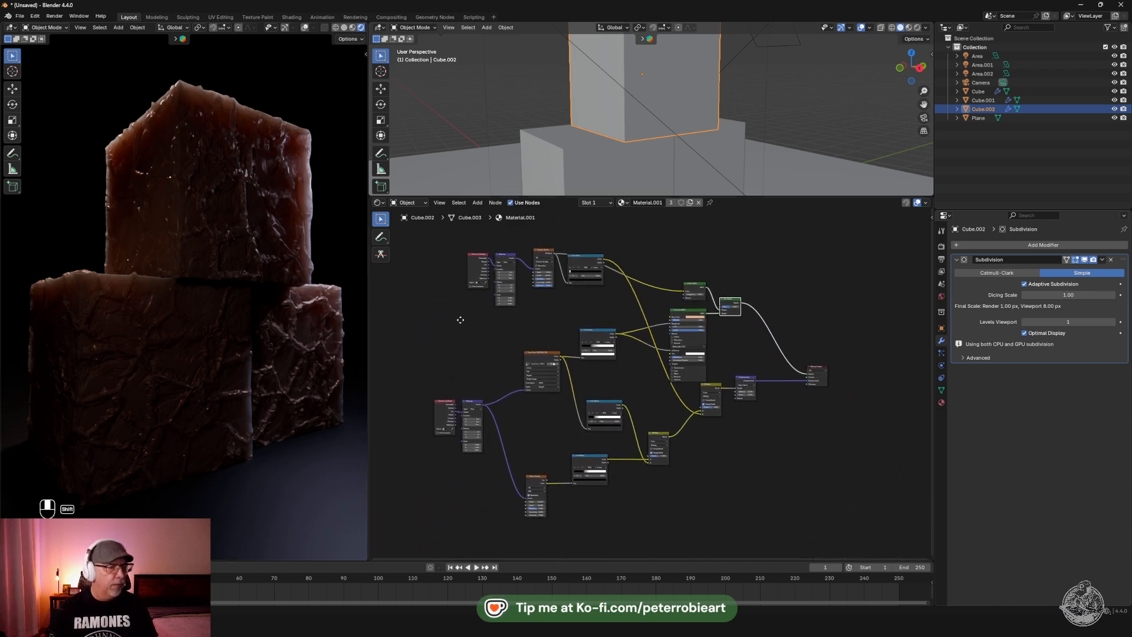
Lower the Noise Texture's scale to 6.8
middle_click_drag(501, 399, 548, 364, "ctrl")
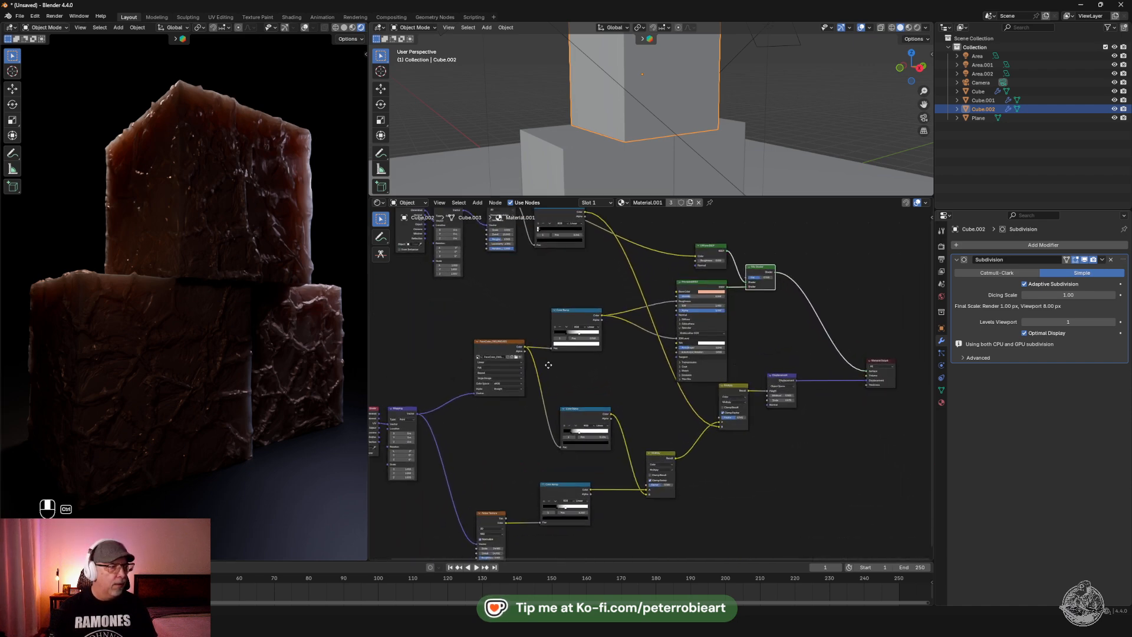
middle_click_drag(528, 451, 588, 359)
middle_click_drag(538, 408, 599, 390, "ctrl")
middle_click_drag(539, 413, 653, 337)
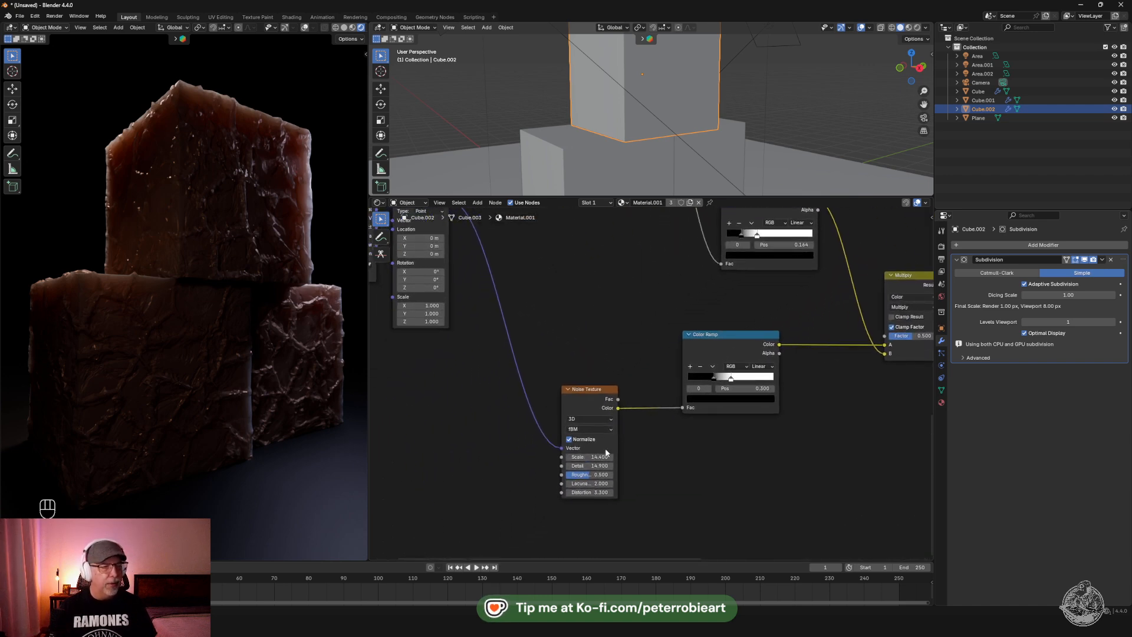
middle_click_drag(800, 428, 705, 442)
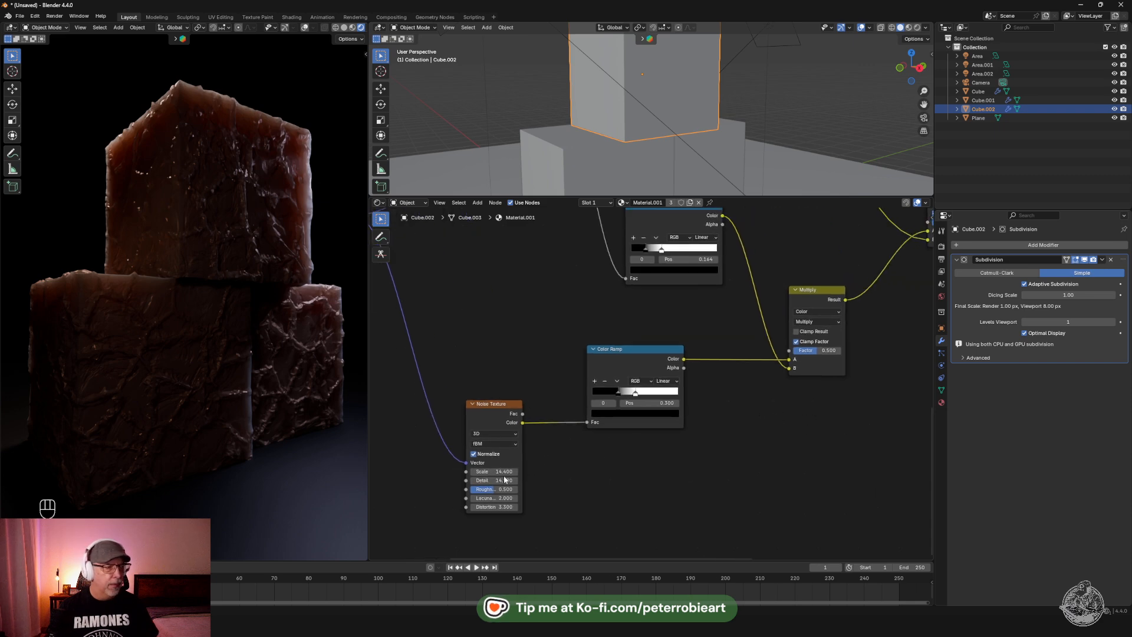
left_click_drag(501, 471, 478, 470)
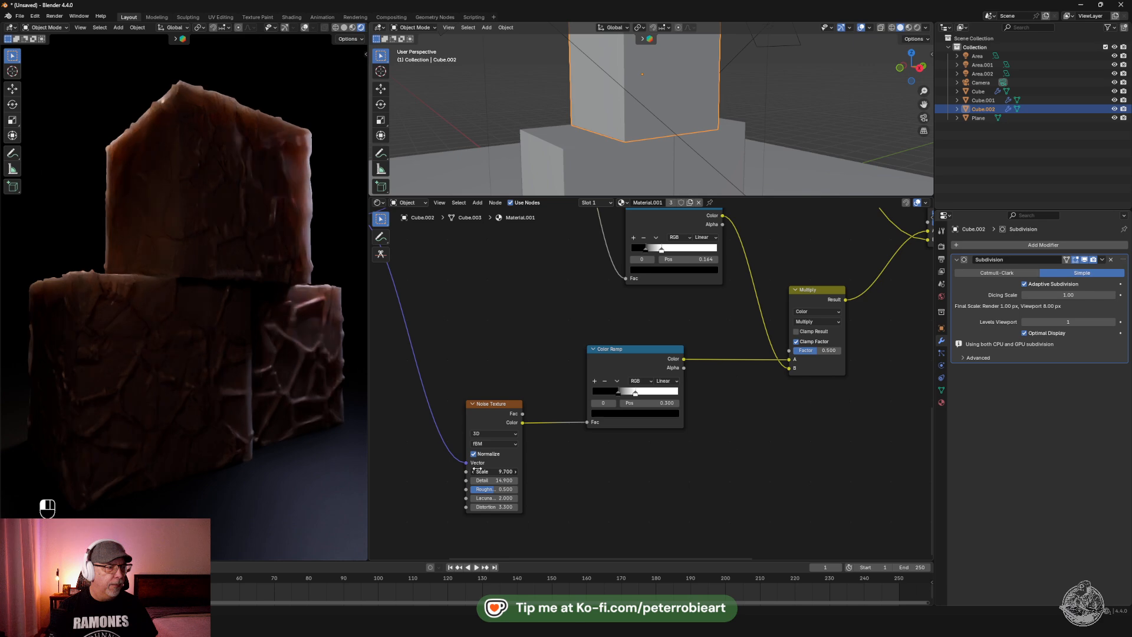
left_click_drag(478, 470, 487, 467)
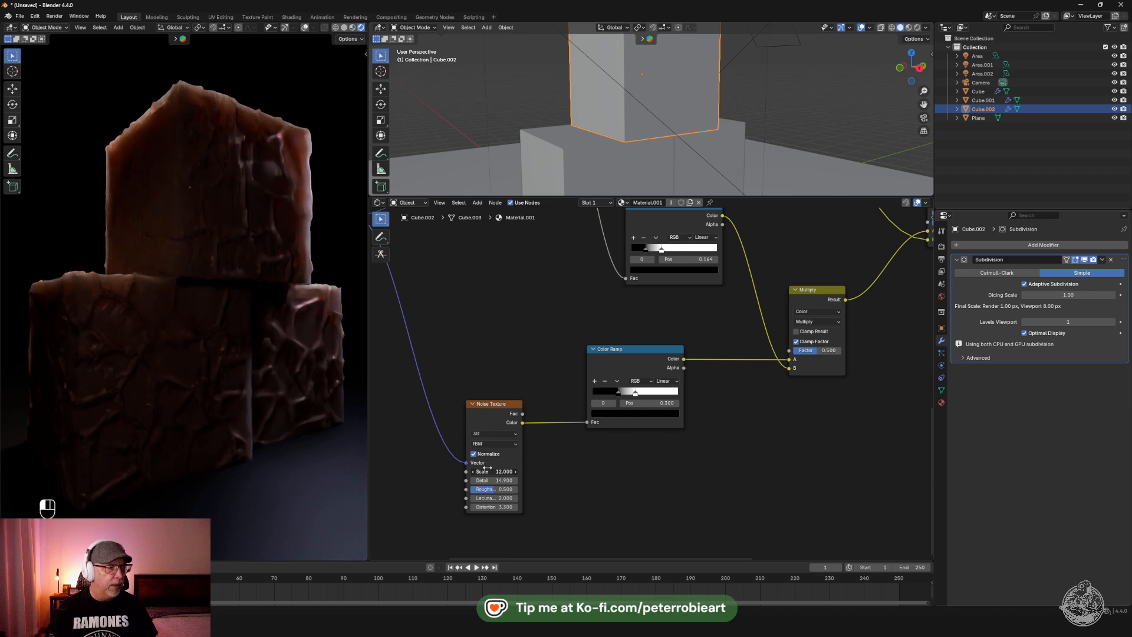
left_click_drag(484, 467, 456, 471)
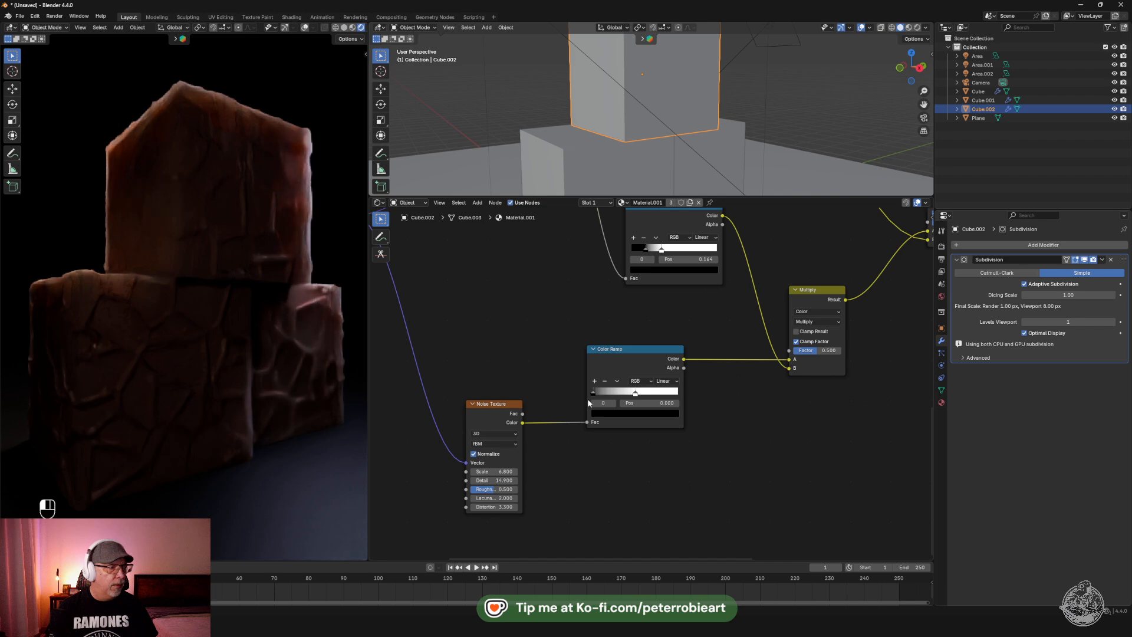
Try reversing the black and white stops of the noise Color Ramp, and leave the black stop at 0.477
mouse_move(610, 402)
left_mouse_down()
mouse_move(634, 393)
mouse_move(608, 398)
left_mouse_up()
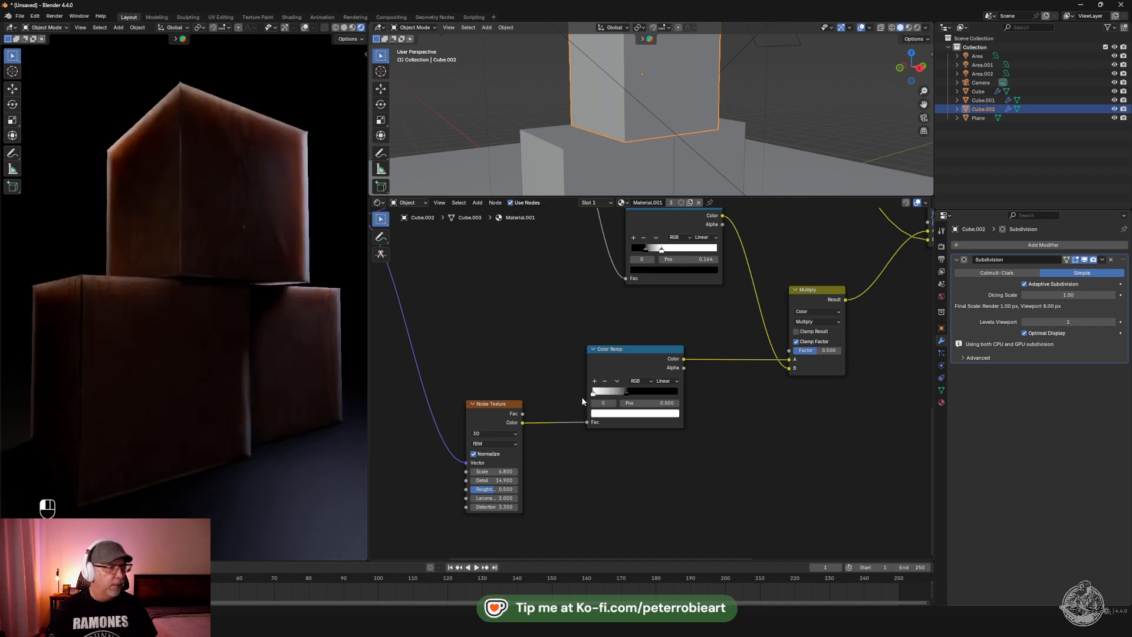
mouse_move(628, 397)
left_mouse_down()
mouse_move(682, 390)
mouse_move(607, 395)
mouse_move(638, 394)
left_mouse_up()
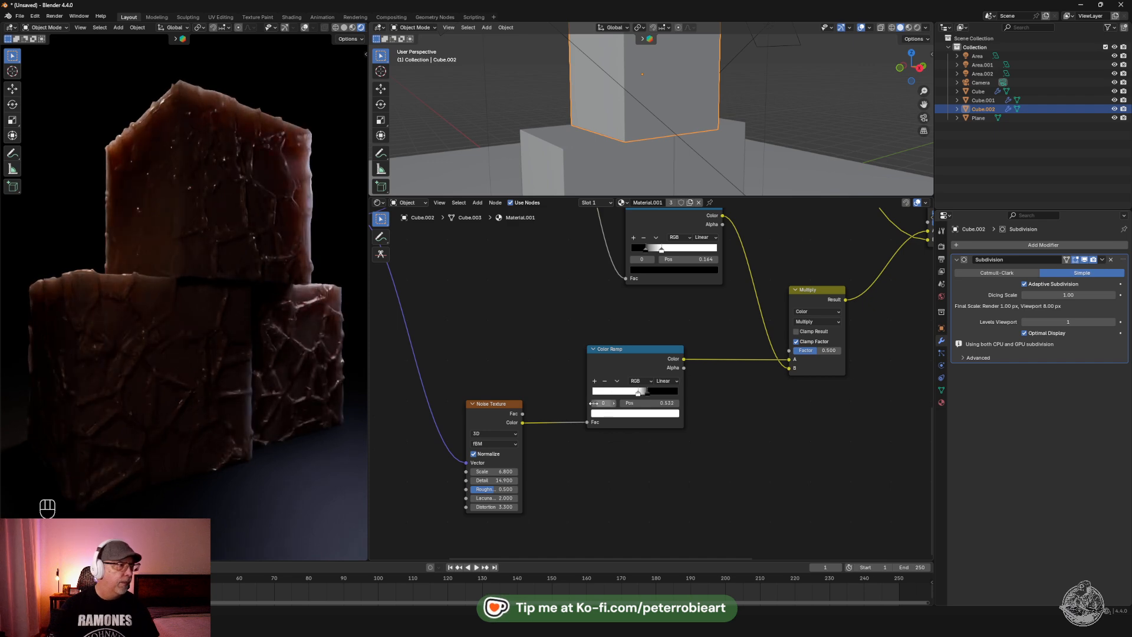
left_click_drag(647, 394, 559, 398)
mouse_move(638, 393)
left_mouse_down()
mouse_move(603, 394)
mouse_move(645, 393)
mouse_move(622, 394)
mouse_move(633, 394)
left_mouse_up()
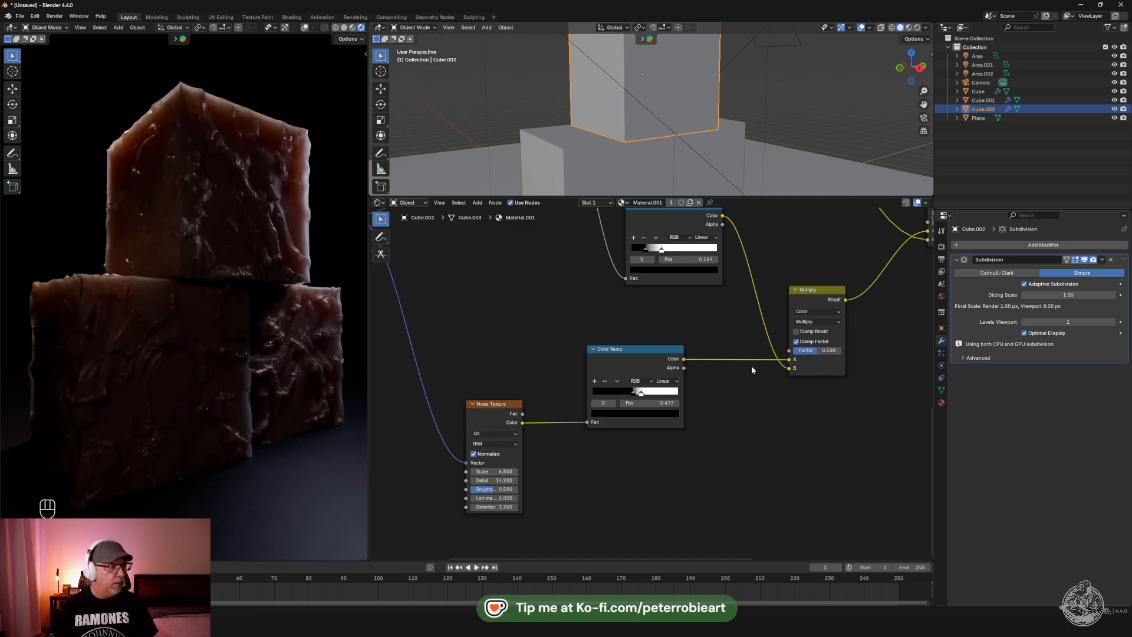
Switch the noise Multiply node to Darken with a factor of 0.467, and move the noise Color Ramp's white stop to 0.432
left_click(825, 322)
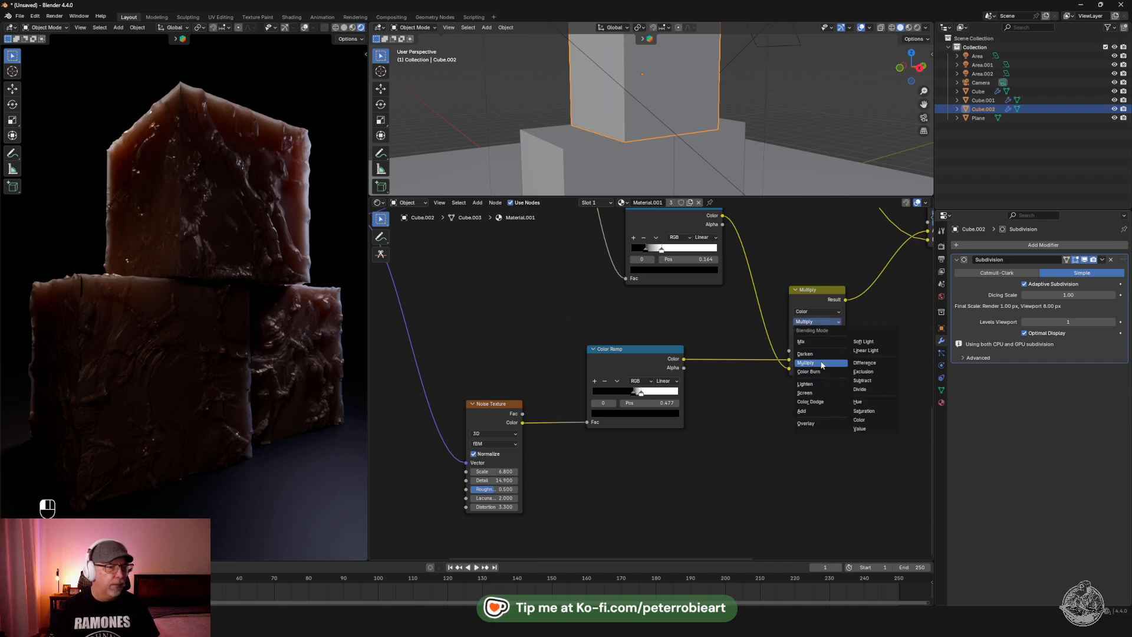
left_click(822, 360)
mouse_move(814, 352)
left_mouse_down()
mouse_move(831, 352)
mouse_move(803, 356)
mouse_move(816, 351)
left_mouse_up()
mouse_move(629, 395)
left_mouse_down()
mouse_move(596, 392)
mouse_move(656, 396)
mouse_move(636, 397)
left_mouse_up()
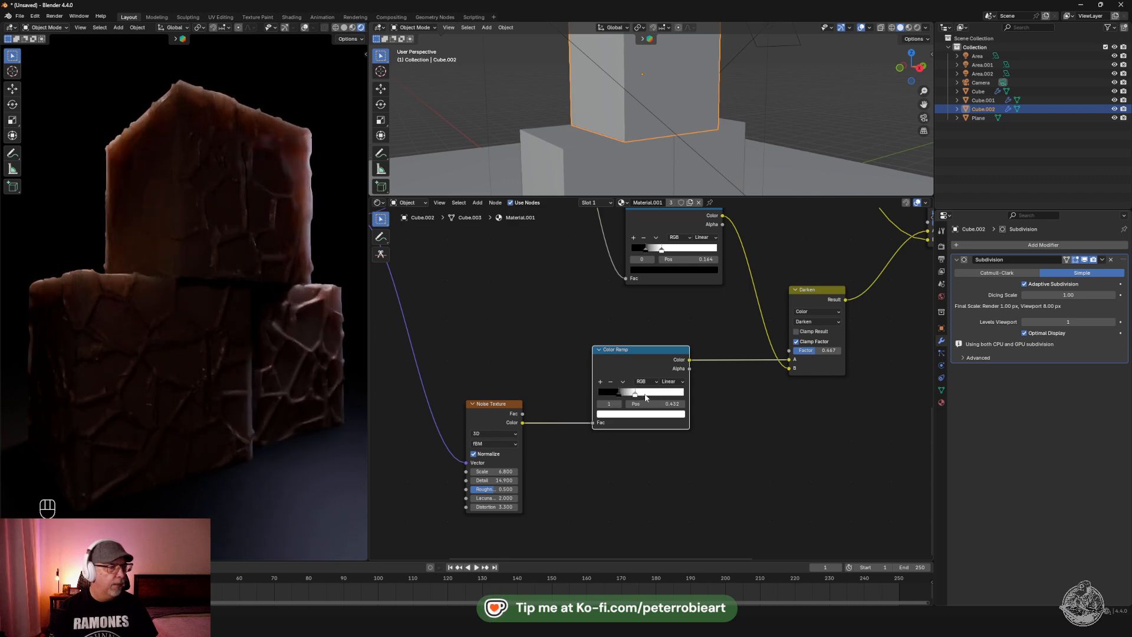
Set the Noise Texture's scale to 16.1, detail to 2.9, lacunarity to 11.8 and distortion to 9.8
middle_click_drag(722, 320, 662, 407)
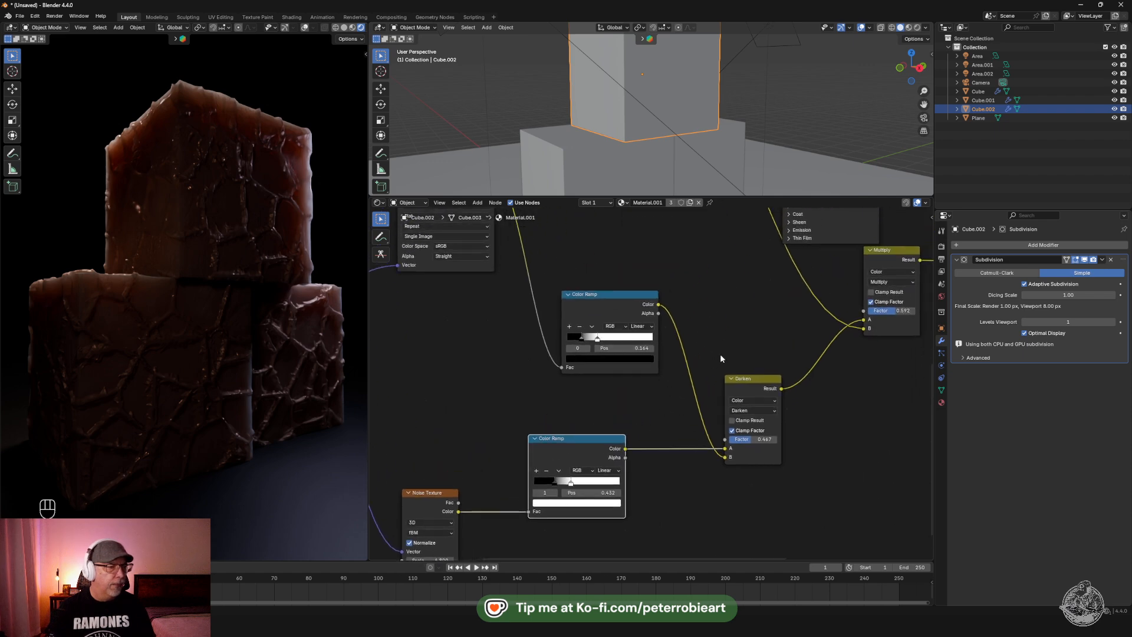
middle_click_drag(731, 407, 709, 363, "ctrl")
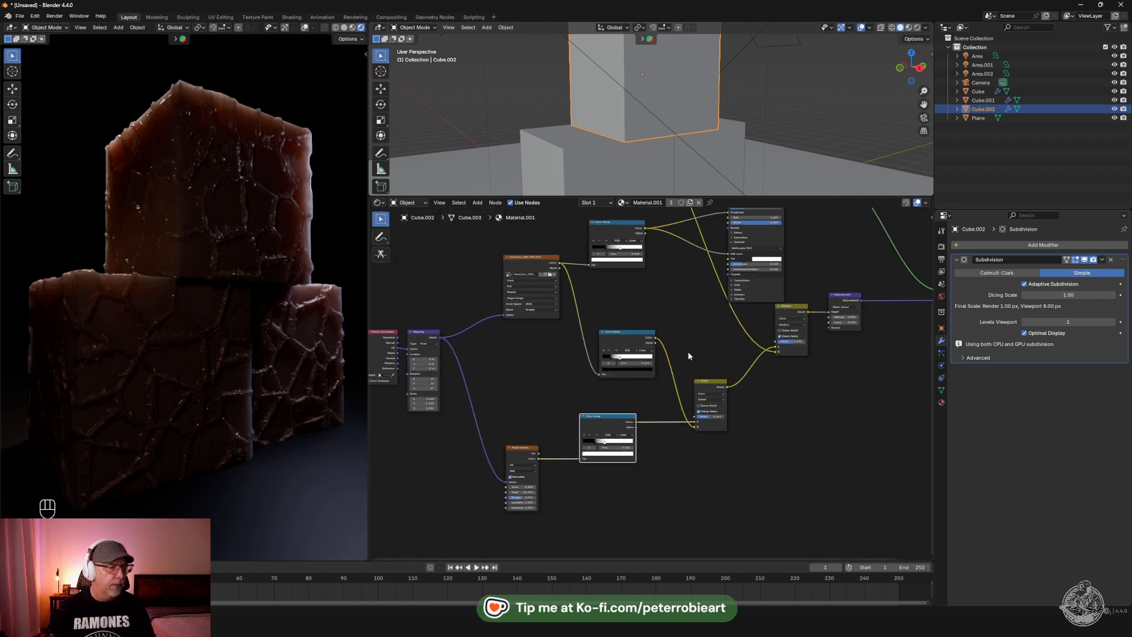
middle_click_drag(565, 408, 578, 334)
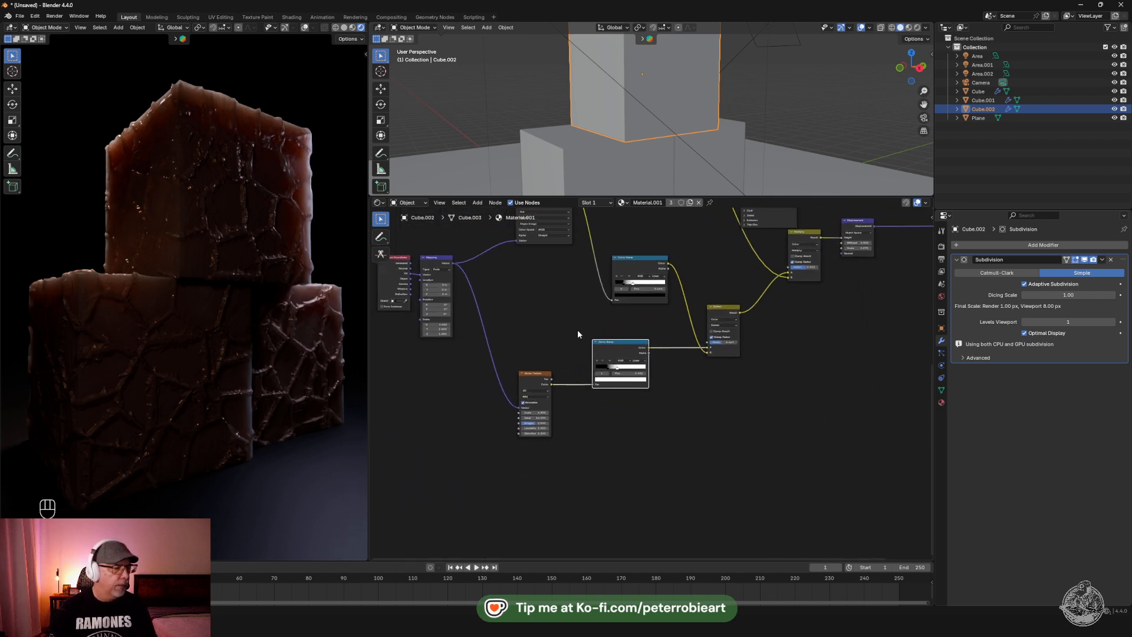
scroll(673, 331, "up", 10)
middle_click_drag(485, 430, 567, 403)
left_click_drag(486, 419, 617, 407)
left_click_drag(540, 418, 522, 463)
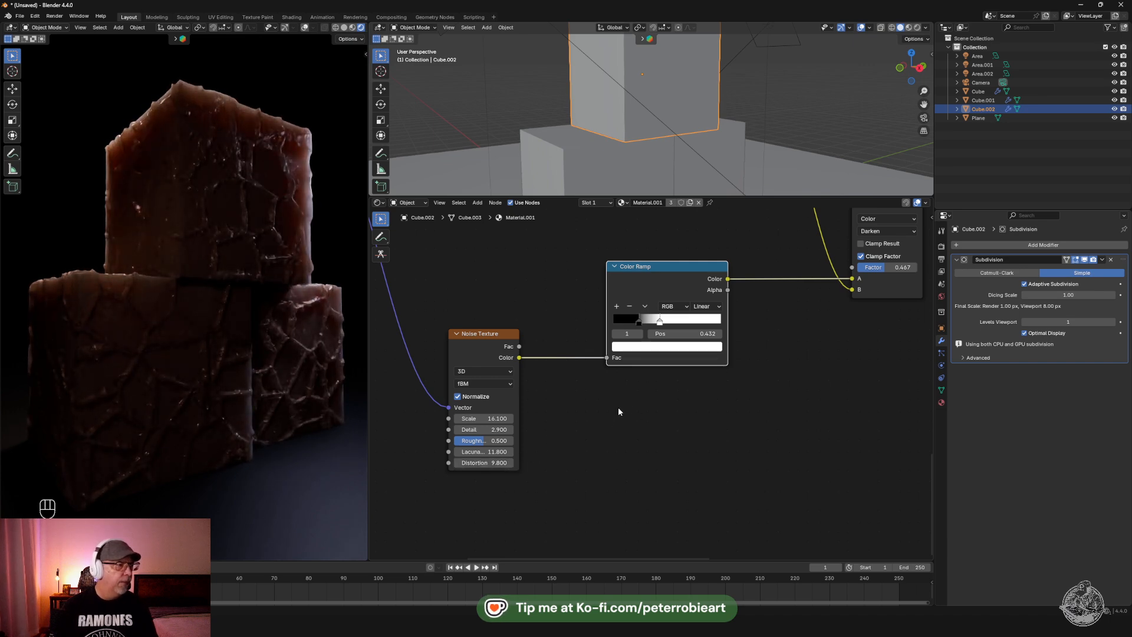
Change the Multiply node feeding the Displacement height to Mix blending with a factor of 0.767
scroll(813, 386, "down", 2)
middle_click_drag(793, 383, 698, 476, "shift")
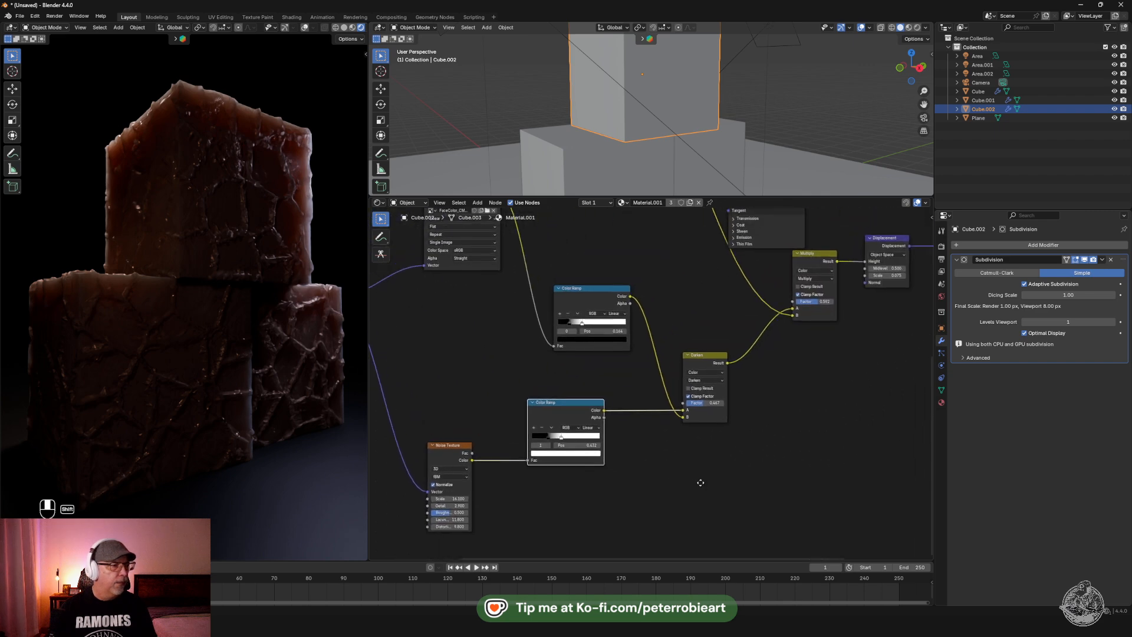
scroll(810, 364, "down", 4)
middle_click_drag(789, 360, 991, 303, "shift")
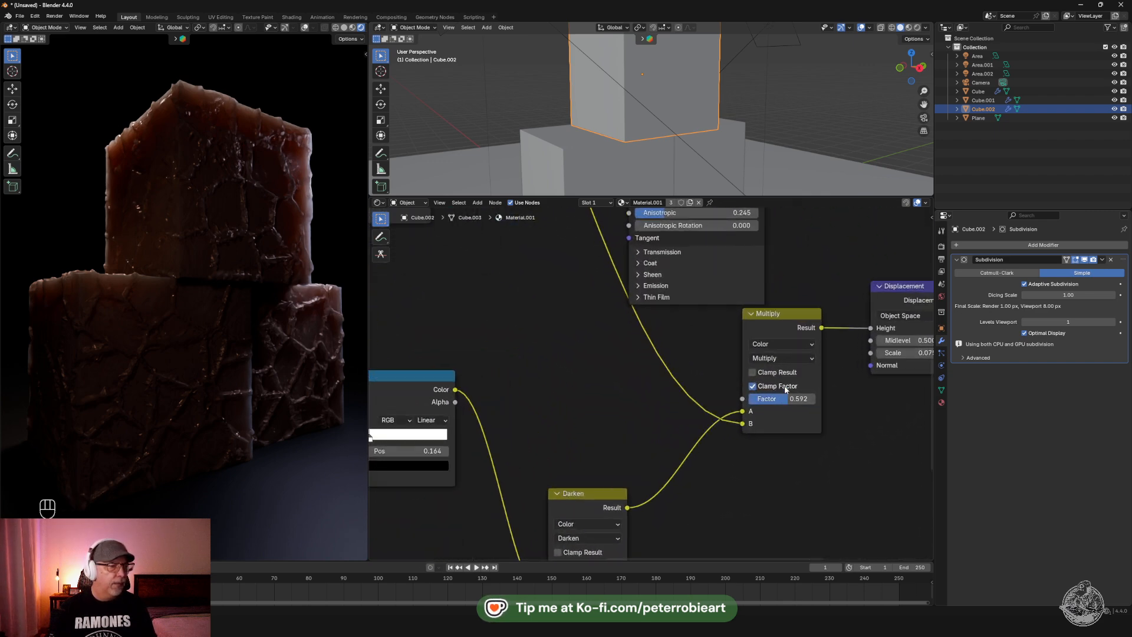
left_click(788, 358)
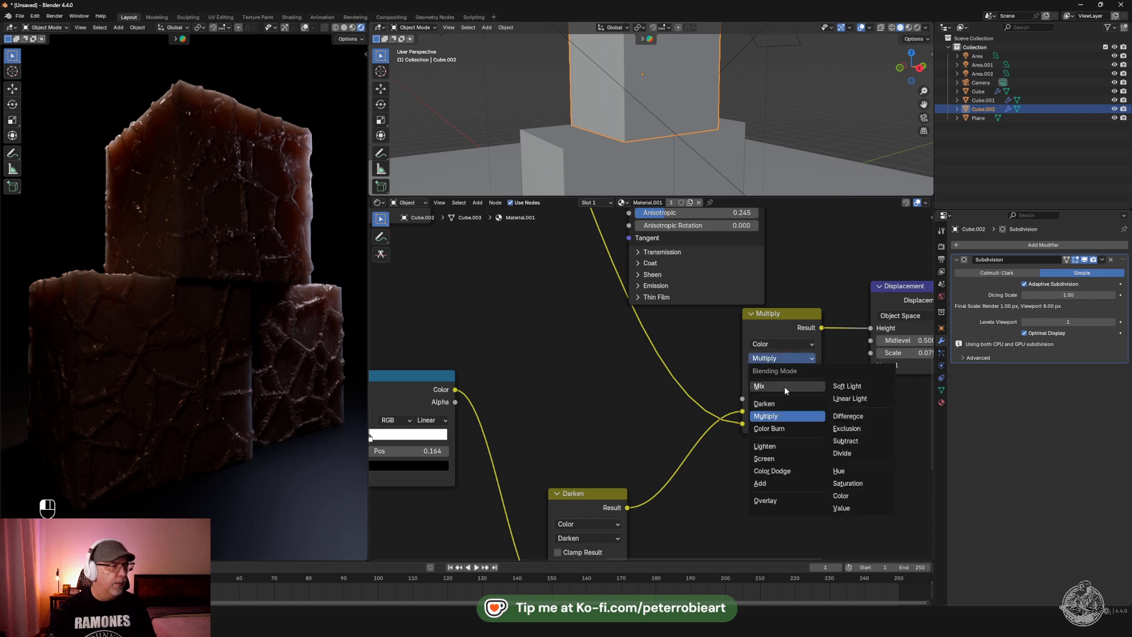
left_click(785, 387)
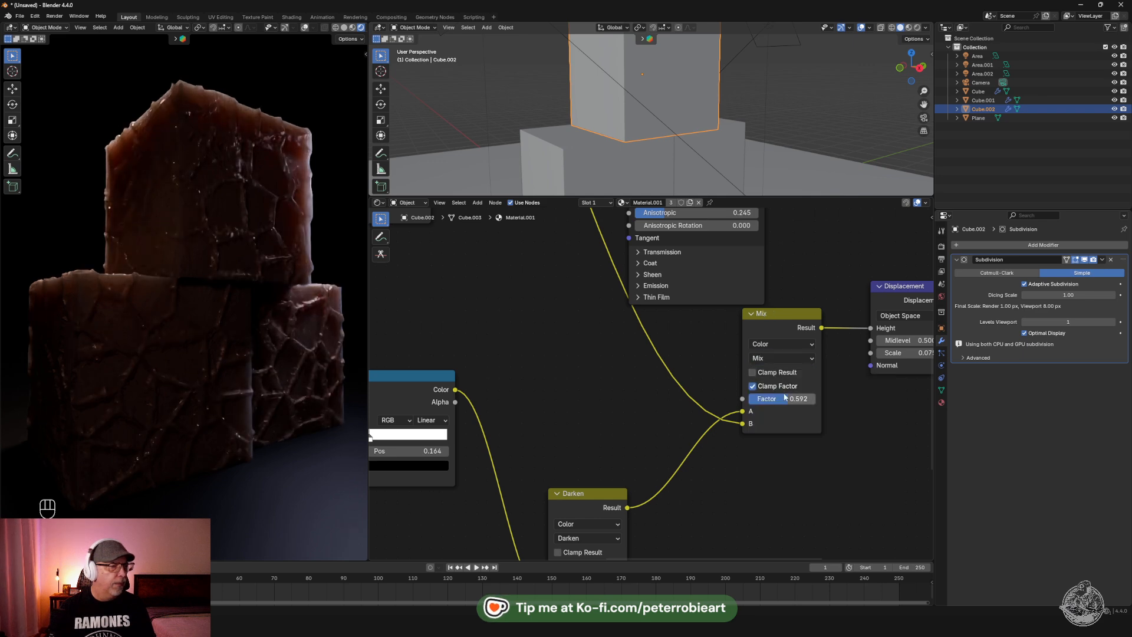
mouse_move(783, 401)
left_mouse_down()
mouse_move(751, 399)
mouse_move(805, 400)
mouse_move(787, 397)
left_mouse_up()
Swap the displacement Mix node's inputs so the Voronoi Color Ramp feeds A and the Darken result feeds B
middle_click_drag(699, 351, 699, 363)
left_click_drag(743, 426, 743, 438)
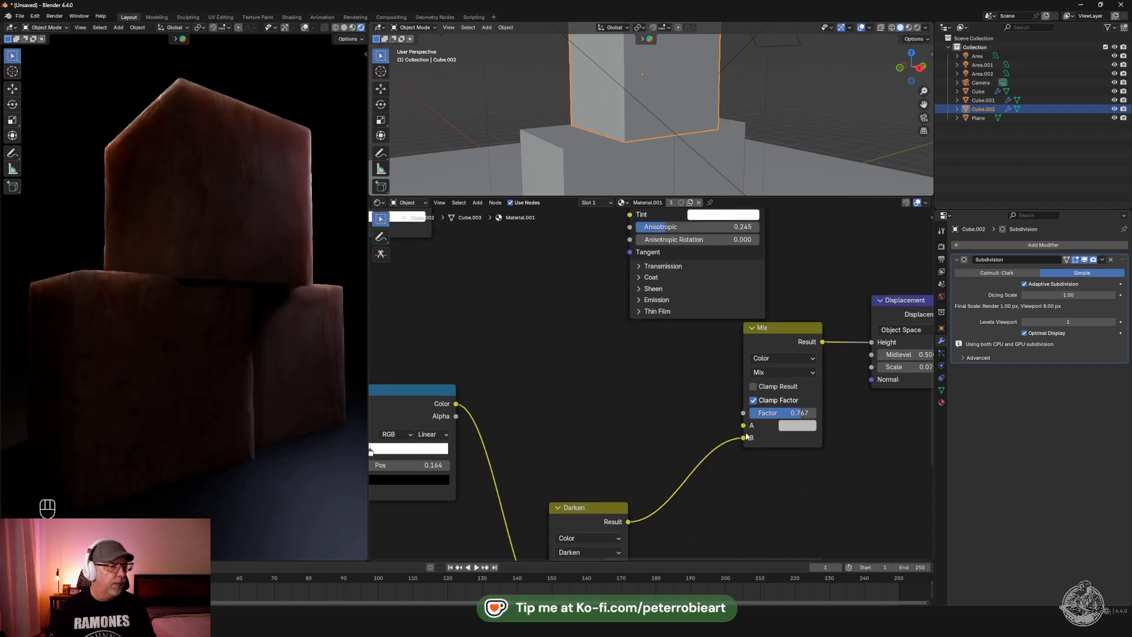
scroll(692, 384, "down", 3)
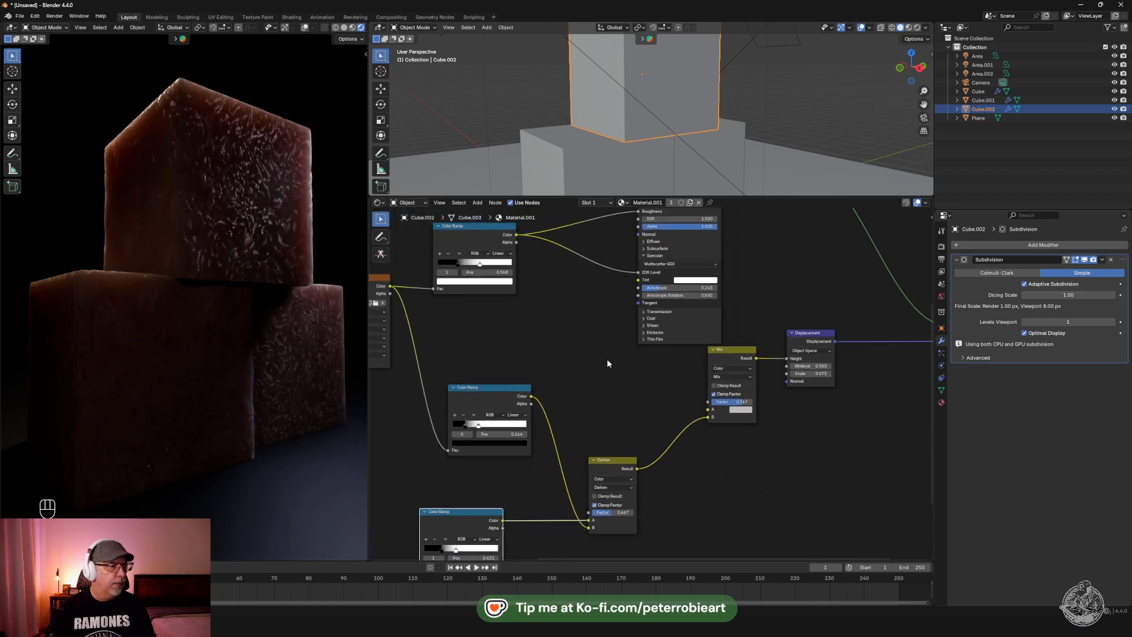
middle_click_drag(606, 345, 621, 462)
scroll(621, 462, "down", 2)
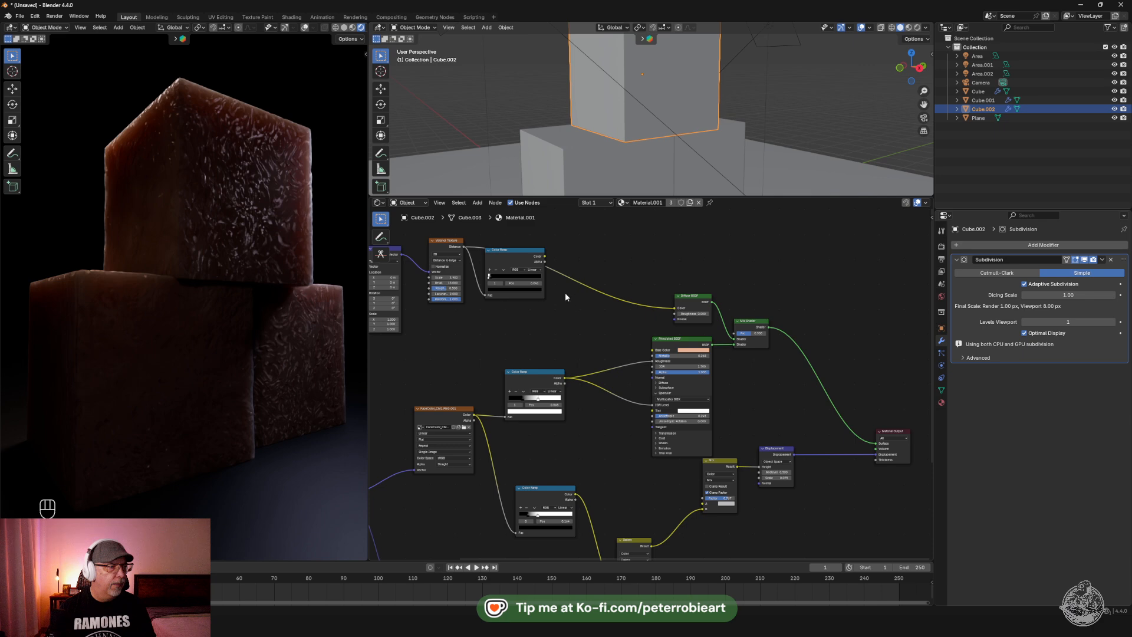
left_click_drag(575, 293, 703, 504)
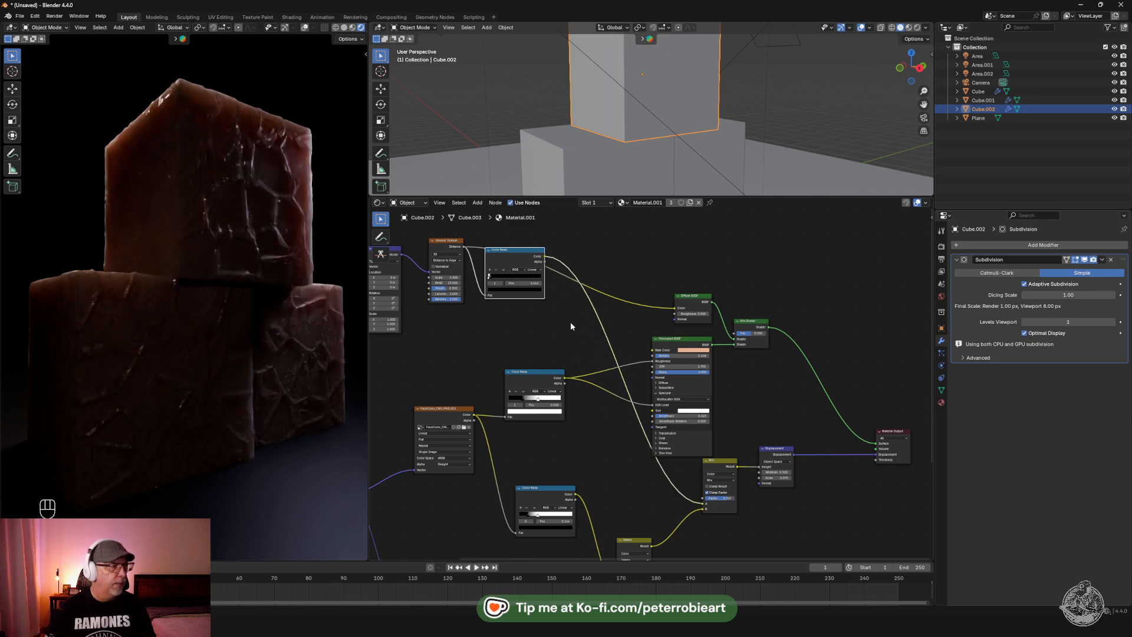
left_click_drag(695, 502, 696, 497)
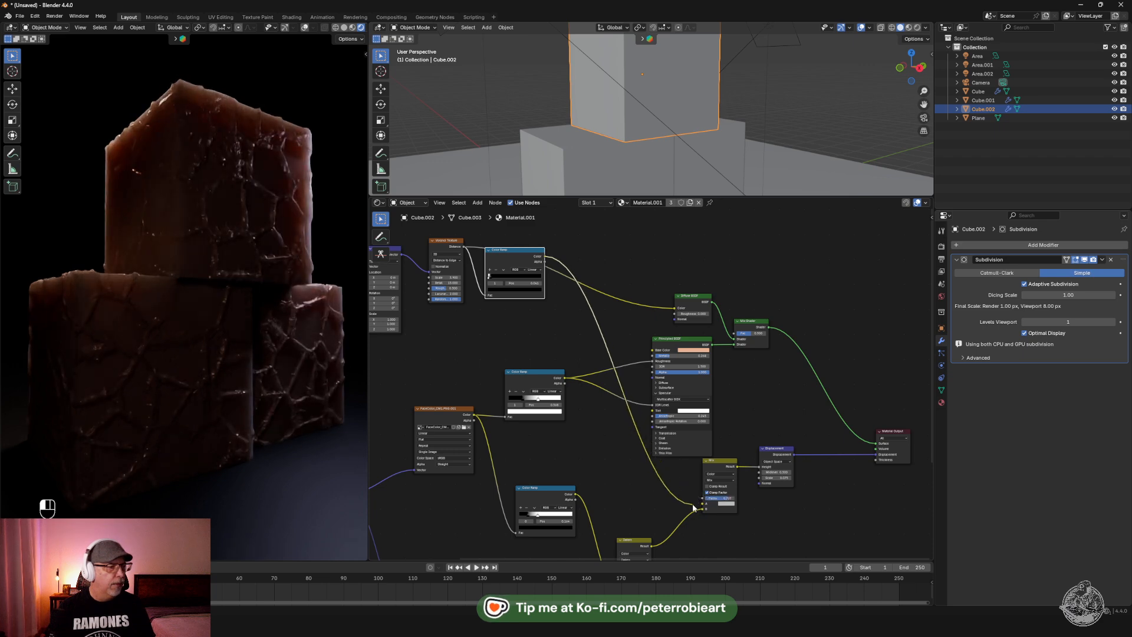
Try Multiply blending on the displacement's color mix node with a factor of 0.692
scroll(743, 456, "up", 2)
middle_click_drag(781, 444, 639, 328)
scroll(634, 369, "up", 8)
left_click(596, 473)
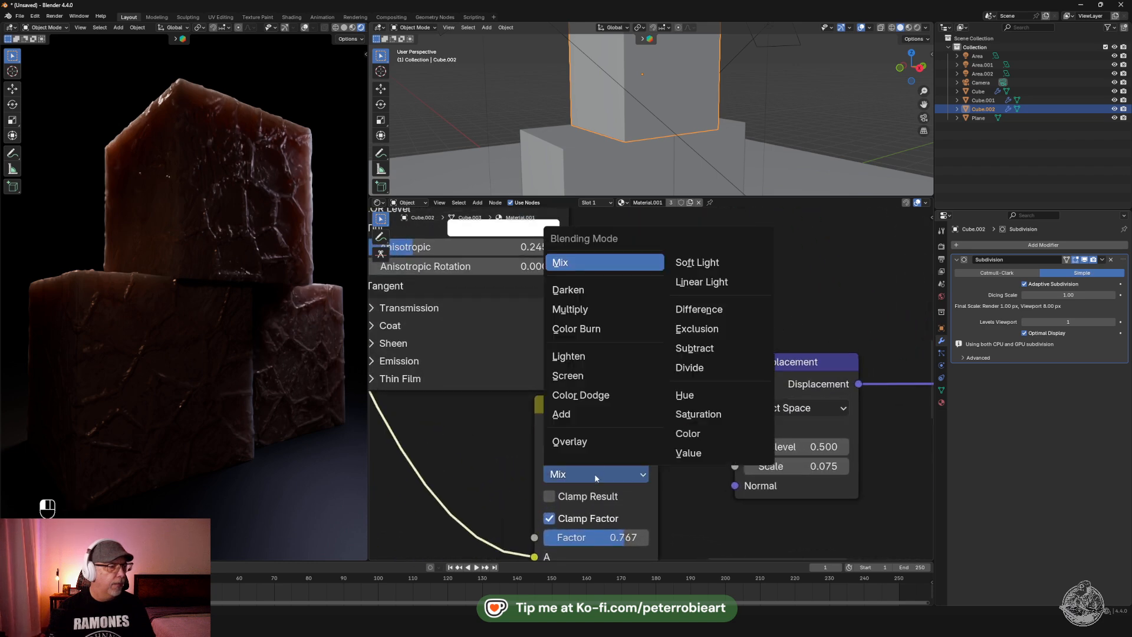
left_click(615, 311)
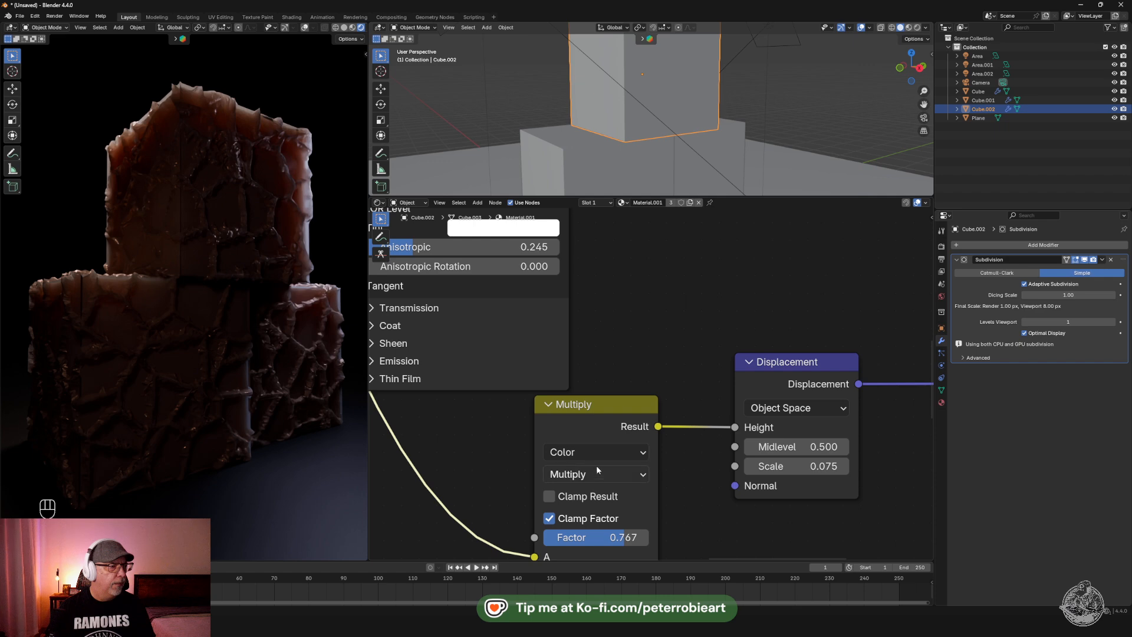
mouse_move(609, 542)
left_mouse_down()
mouse_move(535, 545)
mouse_move(647, 537)
mouse_move(618, 543)
left_mouse_up()
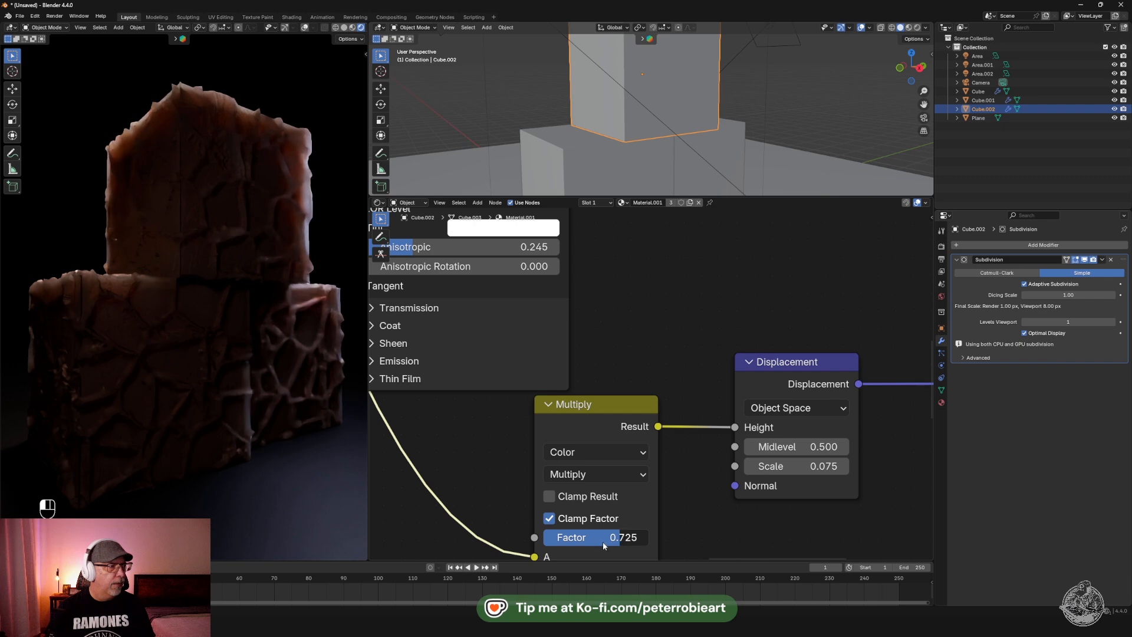
Try Overlay blending on the displacement's color mix node with a factor of 0.442
left_click(593, 475)
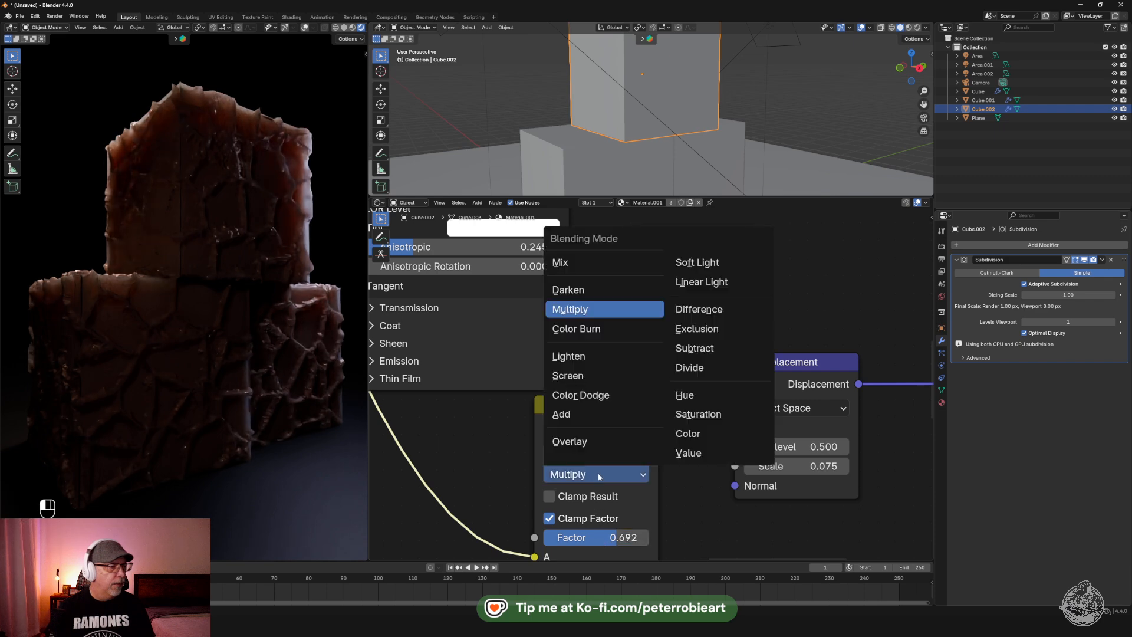
left_click(596, 446)
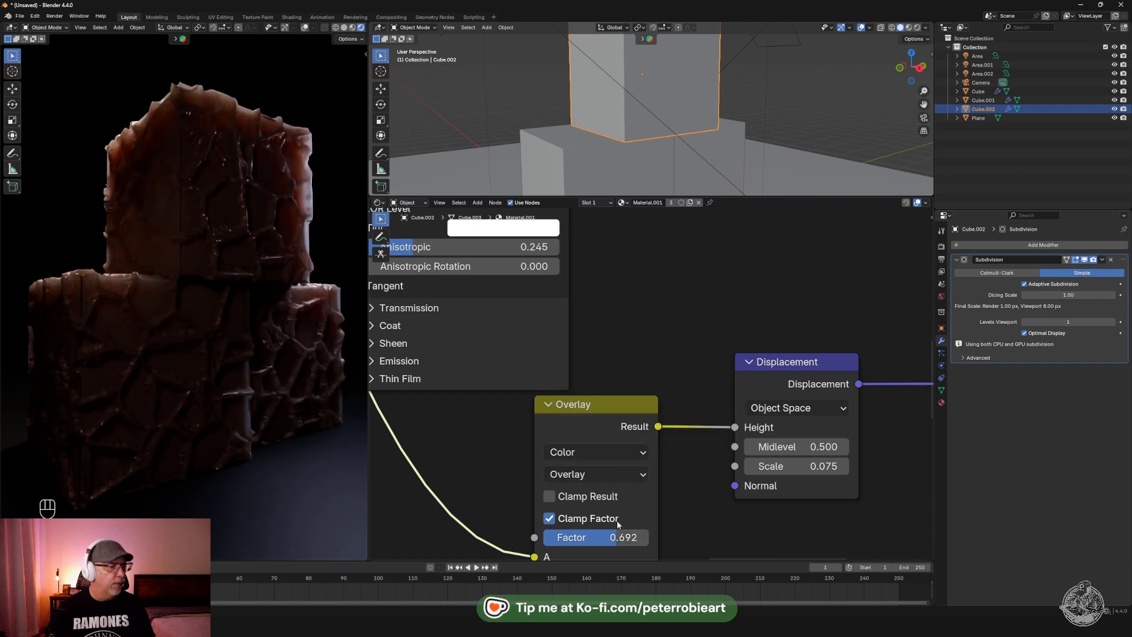
left_click_drag(616, 537, 571, 542)
Swap the Overlay node's inputs so the Darken result feeds A and the Voronoi Color Ramp feeds B
middle_click_drag(535, 561, 594, 449)
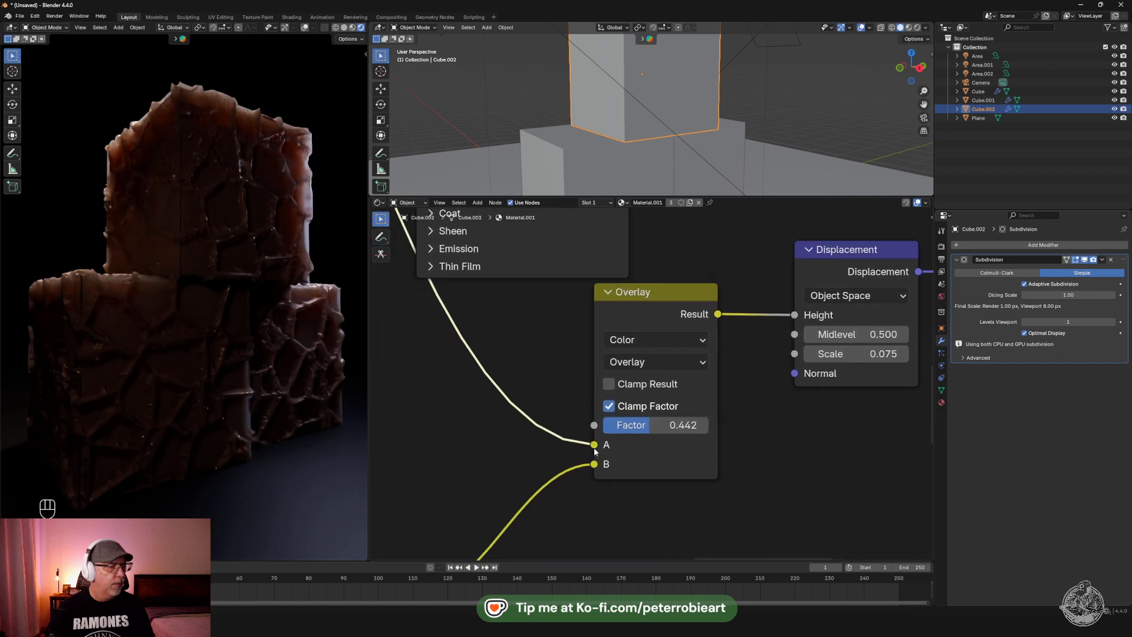
left_click_drag(593, 445, 596, 463)
middle_click_drag(598, 462, 721, 355)
left_click_drag(721, 354, 530, 504)
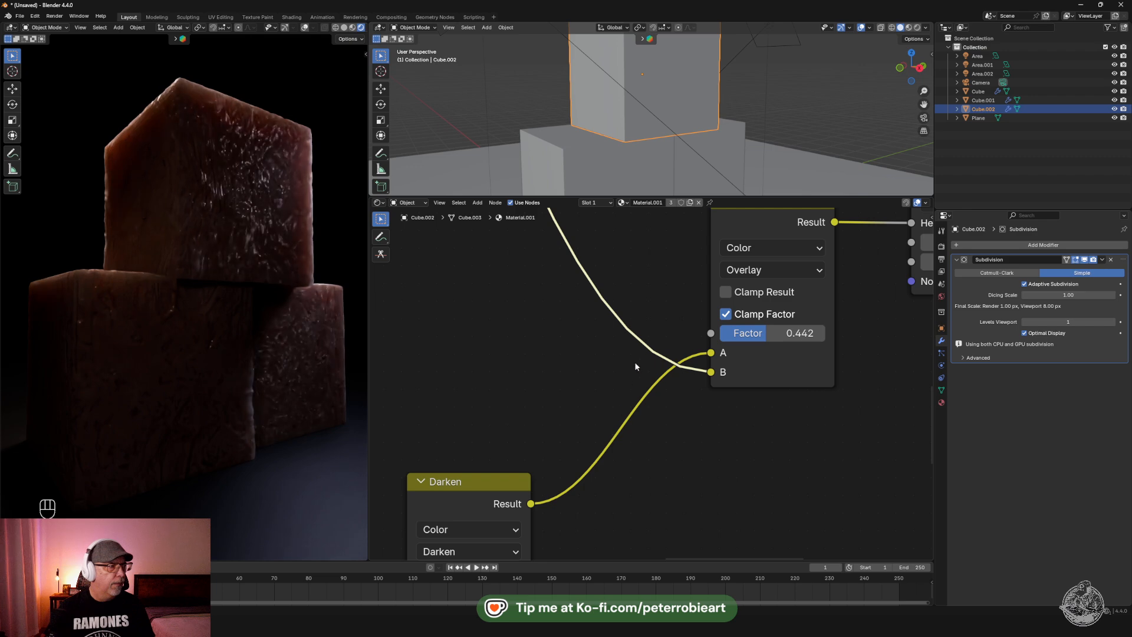
Set the displacement's color mix node to a factor of 0.642 and return its blending mode to Mix
left_click_drag(714, 340, 804, 335)
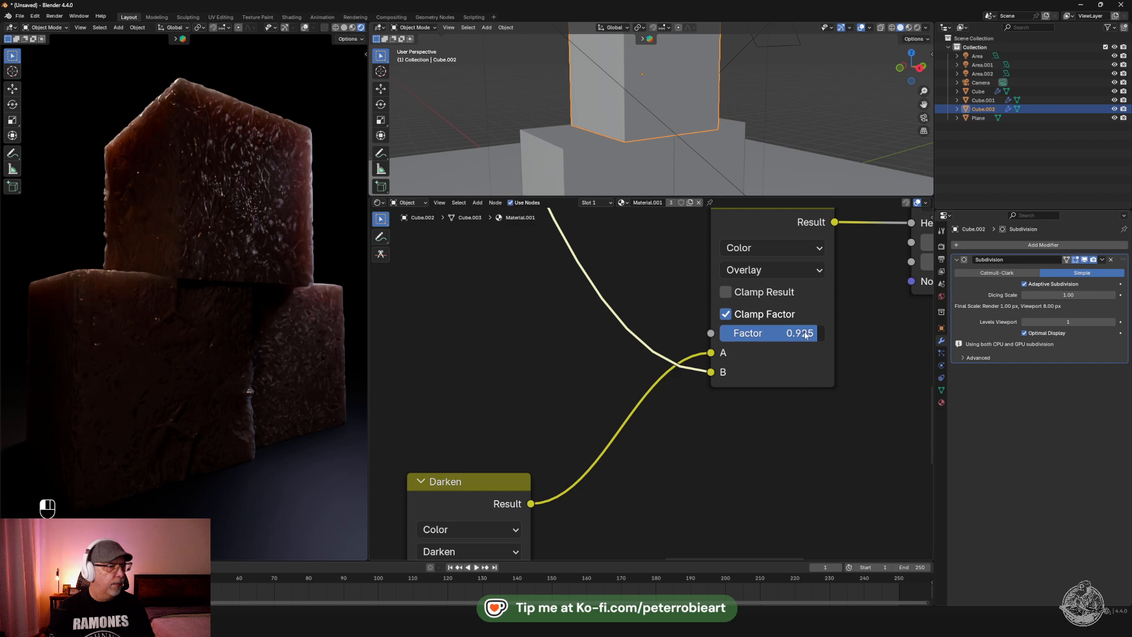
left_click(773, 249)
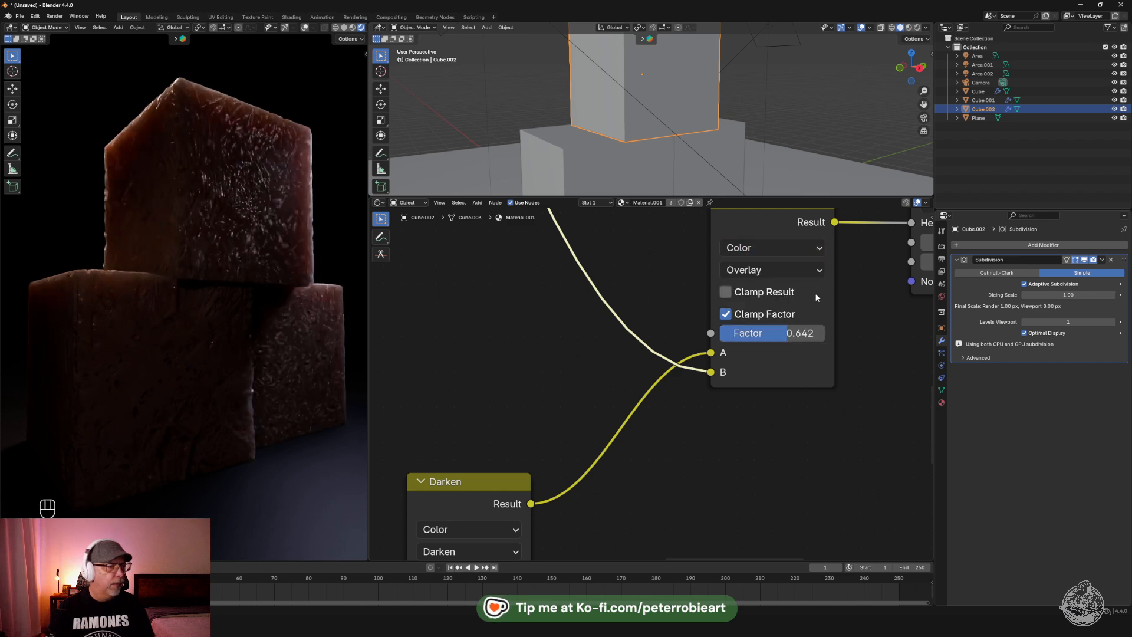
left_click(765, 271)
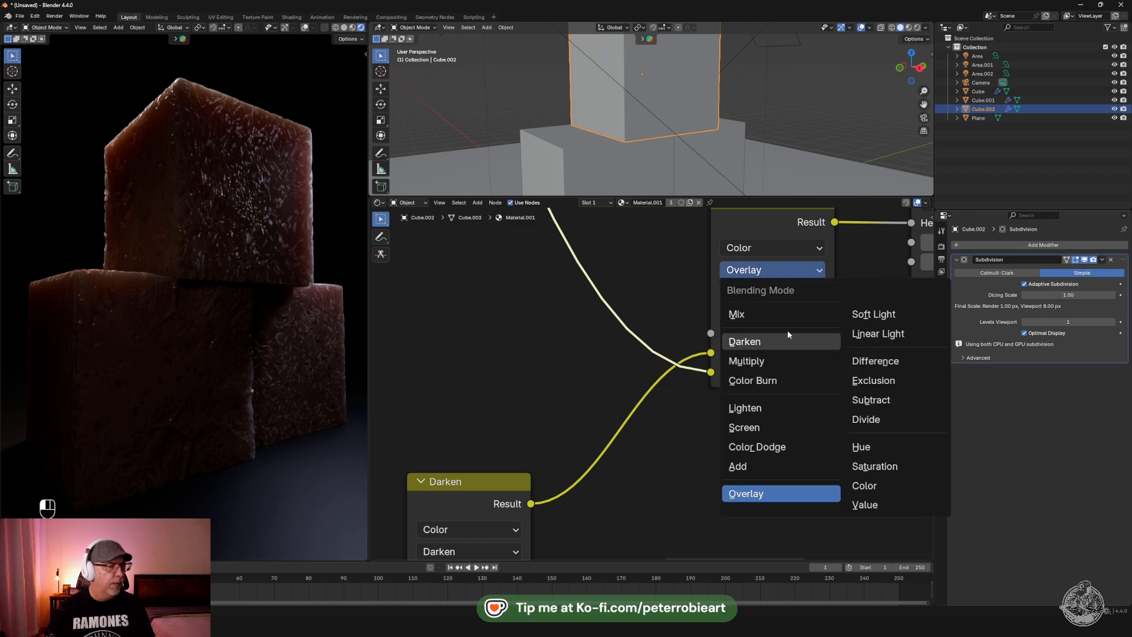
left_click(795, 313)
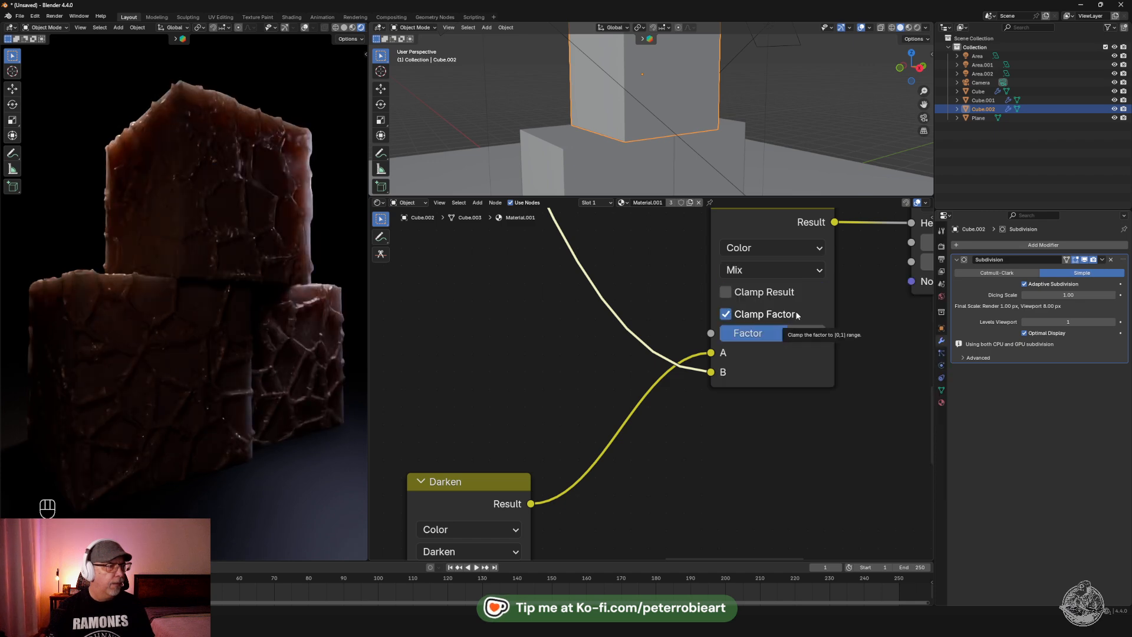
Try a factor of 0.192 on the displacement's color mix node, and settle on 0.633
left_click_drag(784, 335, 722, 339)
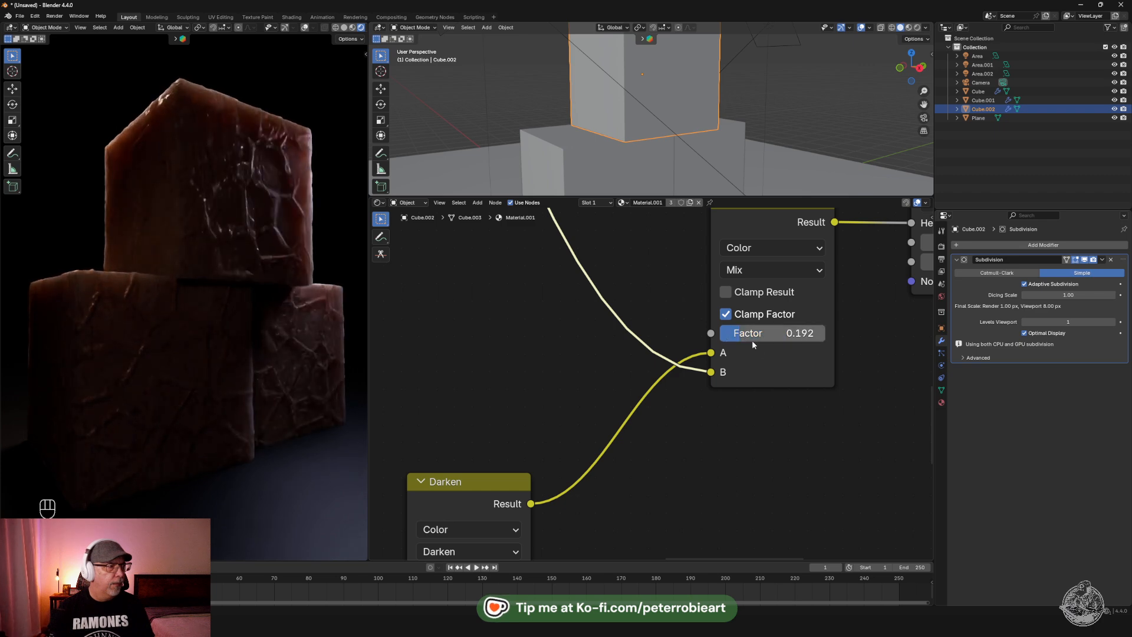
double_click(749, 337)
left_click(777, 349)
left_click_drag(755, 334, 799, 342)
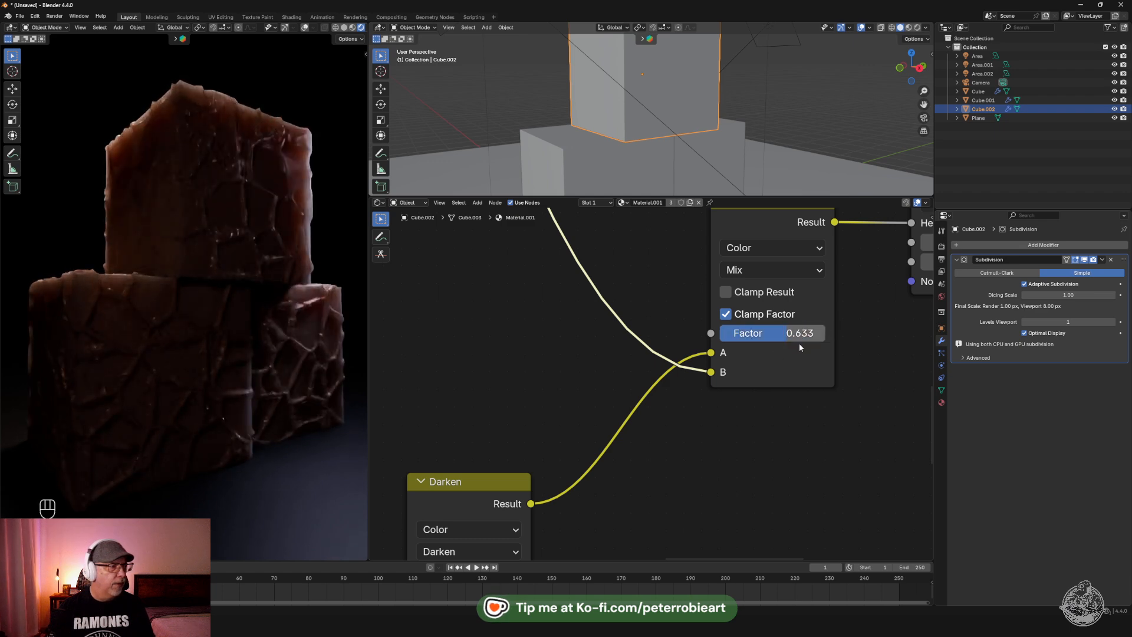
Try a wide gradient on the Voronoi Color Ramp, with the black stop far out and the white stop at 0.009
middle_click_drag(877, 319, 811, 390, "shift")
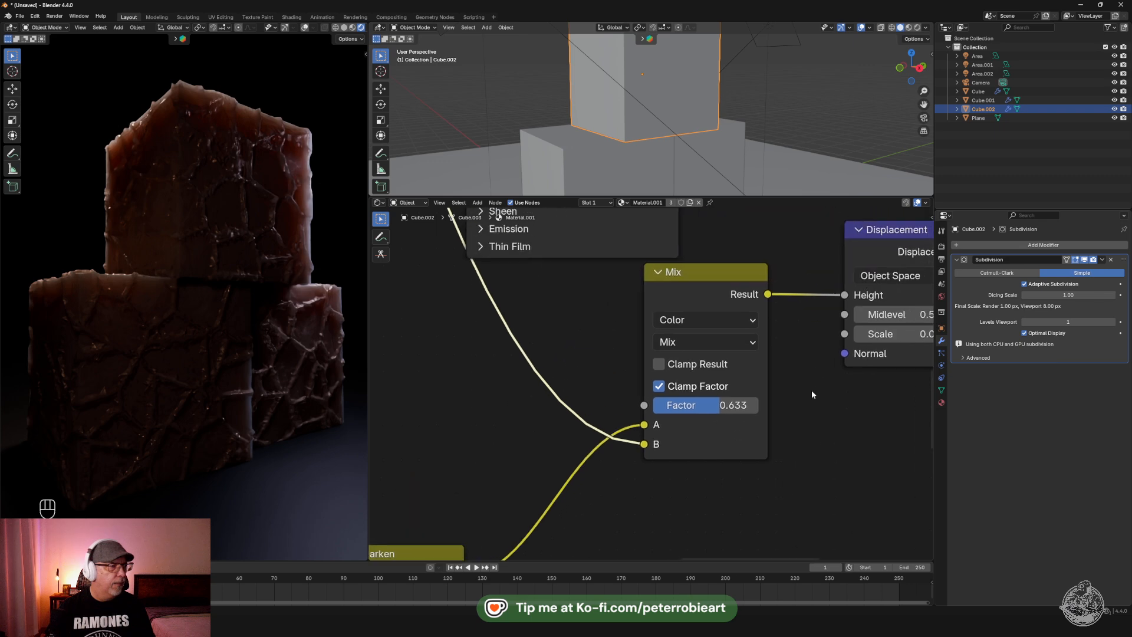
scroll(811, 391, "down", 8)
middle_click_drag(721, 287, 768, 472, "shift")
scroll(601, 356, "down", 8)
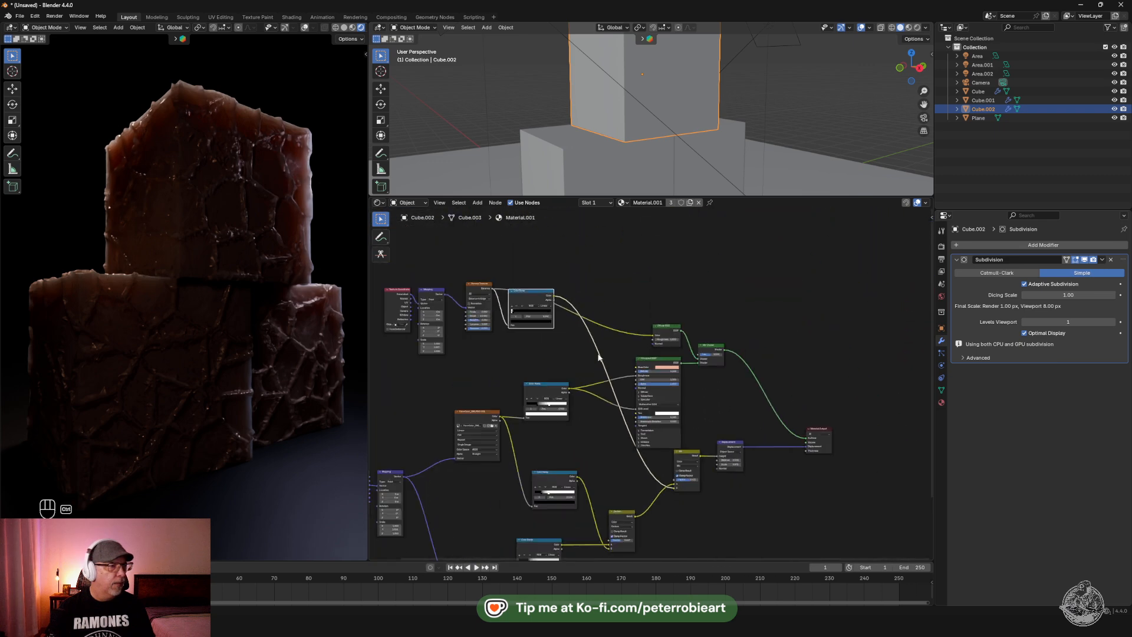
middle_click_drag(598, 356, 741, 385, "shift")
scroll(735, 330, "up", 12)
middle_click_drag(731, 273, 672, 375, "shift")
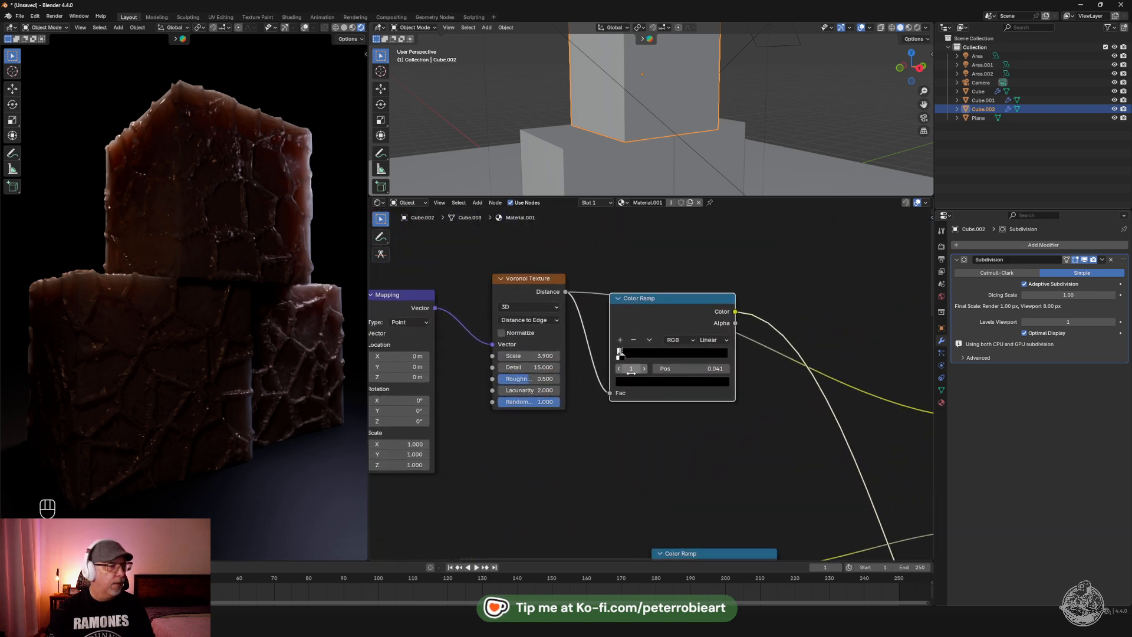
scroll(613, 338, "up", 3)
left_click_drag(607, 343, 638, 342)
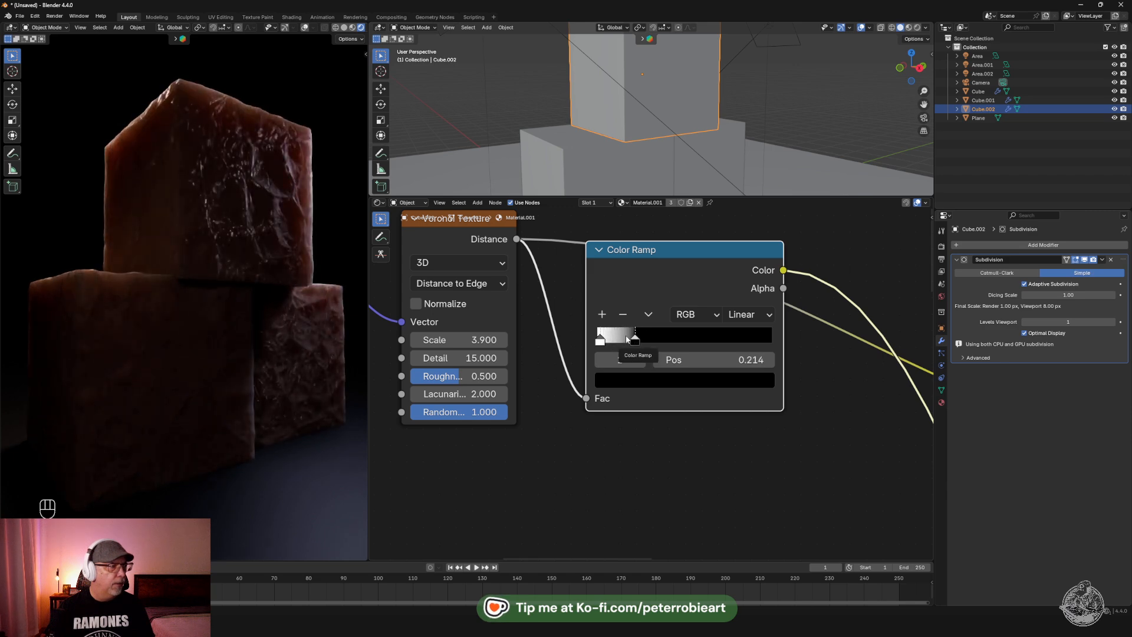
left_click_drag(616, 342, 718, 336)
left_click_drag(636, 339, 597, 344)
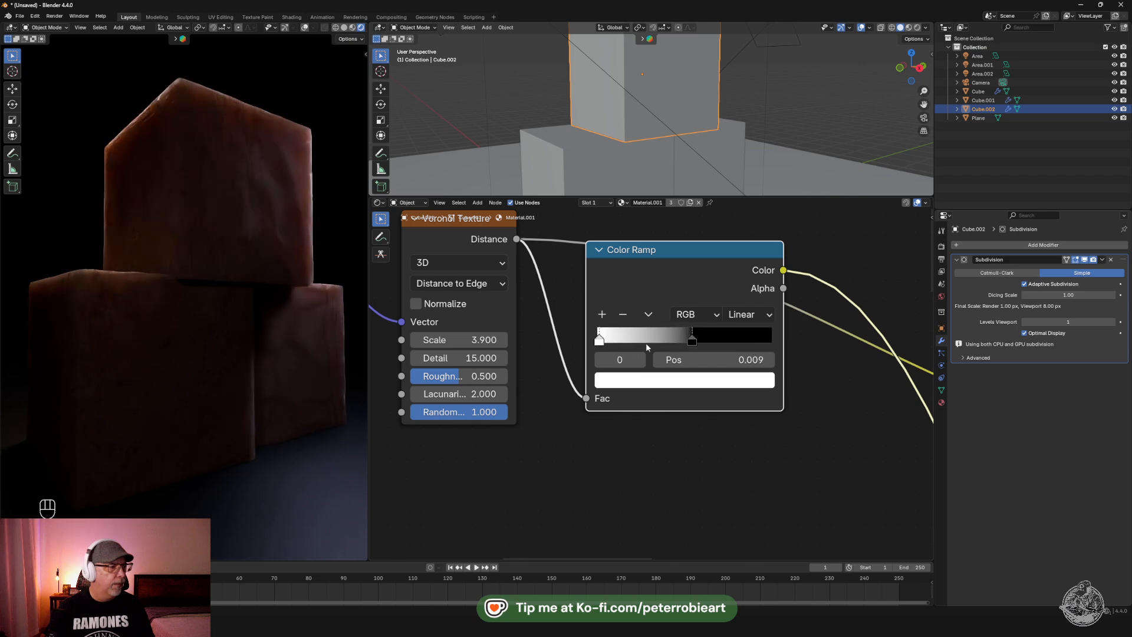
Tighten the Voronoi Color Ramp with the black stop at 0.159 and the white stop moved closer to it
left_click_drag(692, 340, 627, 347)
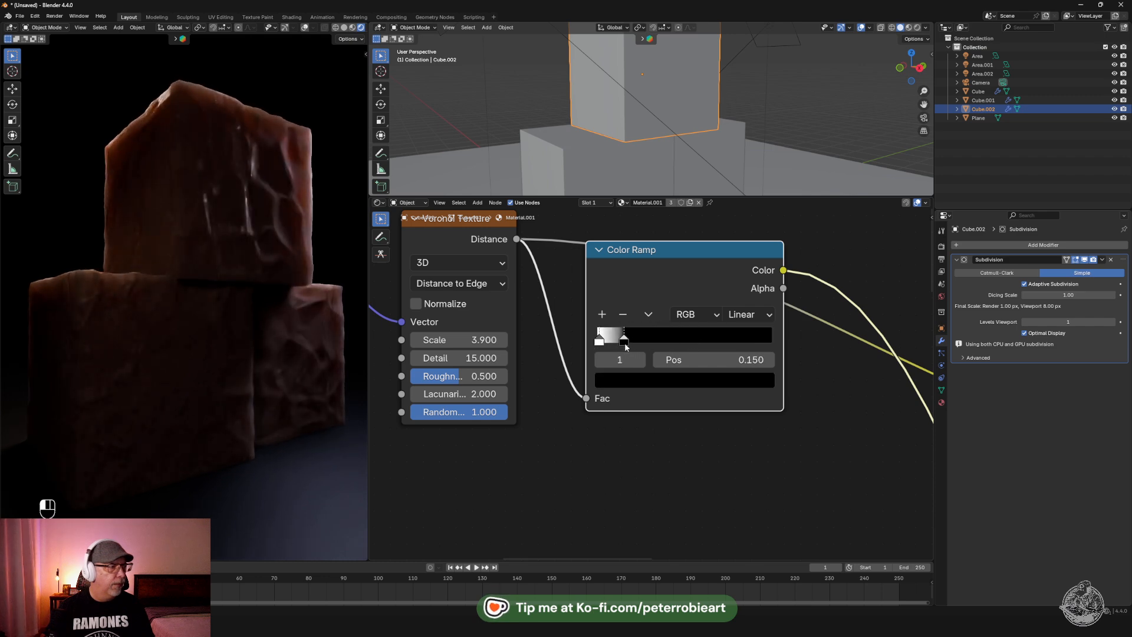
left_click_drag(599, 344, 612, 341)
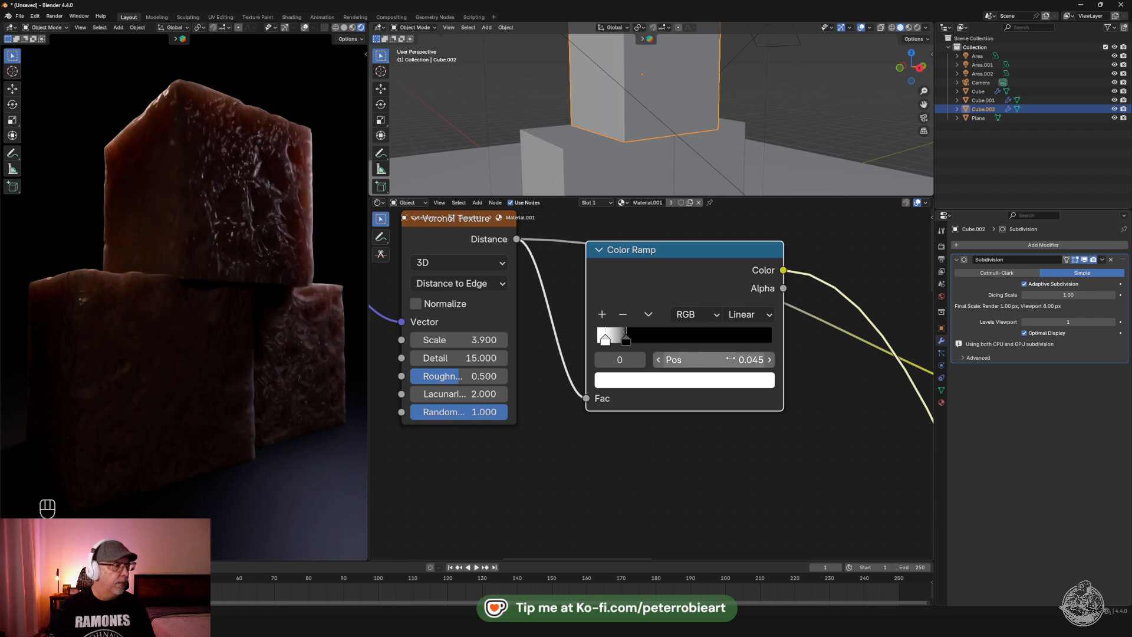
mouse_move(605, 343)
left_mouse_down()
mouse_move(592, 346)
mouse_move(618, 340)
left_mouse_up()
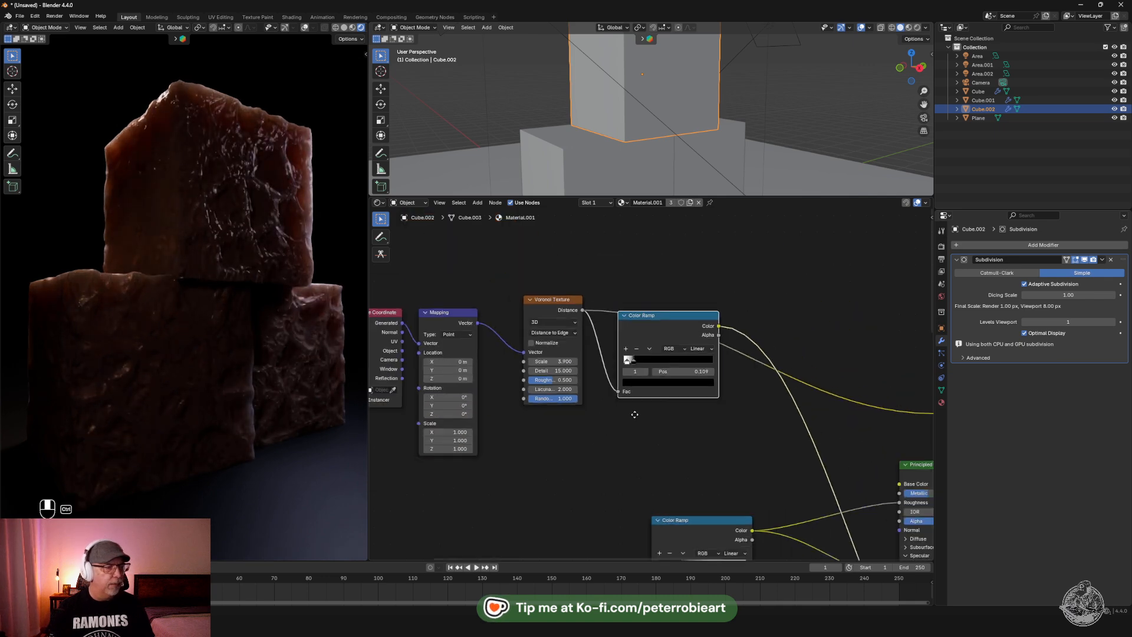
Preview the image texture's color directly on the stacked cubes and view them from farther away
scroll(654, 382, "down", 5)
middle_click_drag(634, 427, 666, 317, "shift")
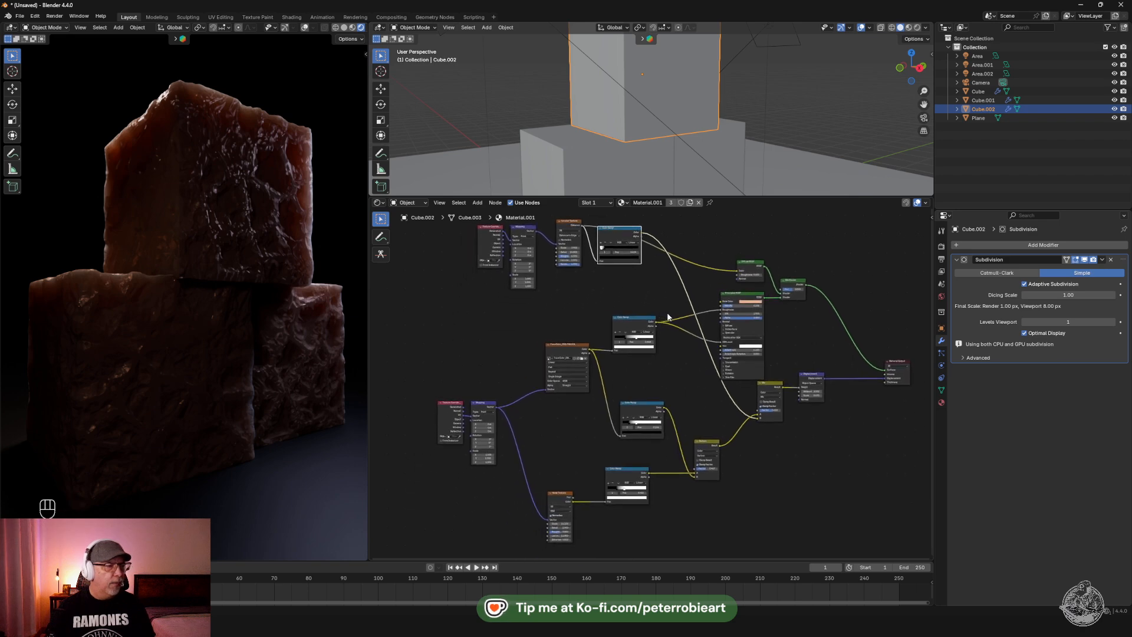
left_click_drag(572, 344, 558, 347)
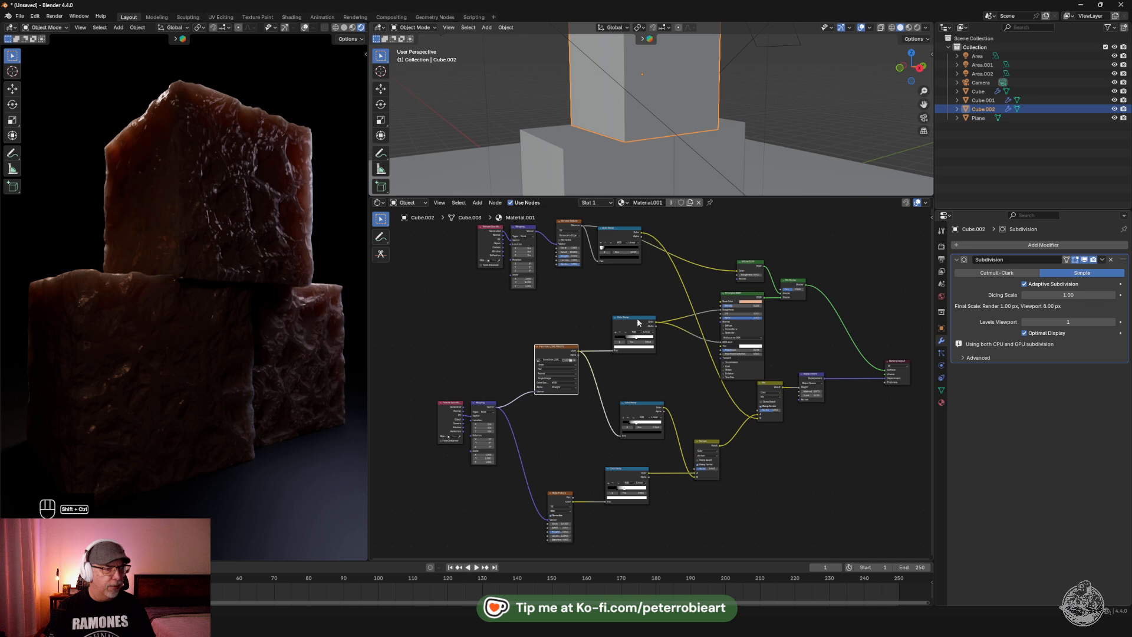
left_click(571, 349, "ctrl+shift")
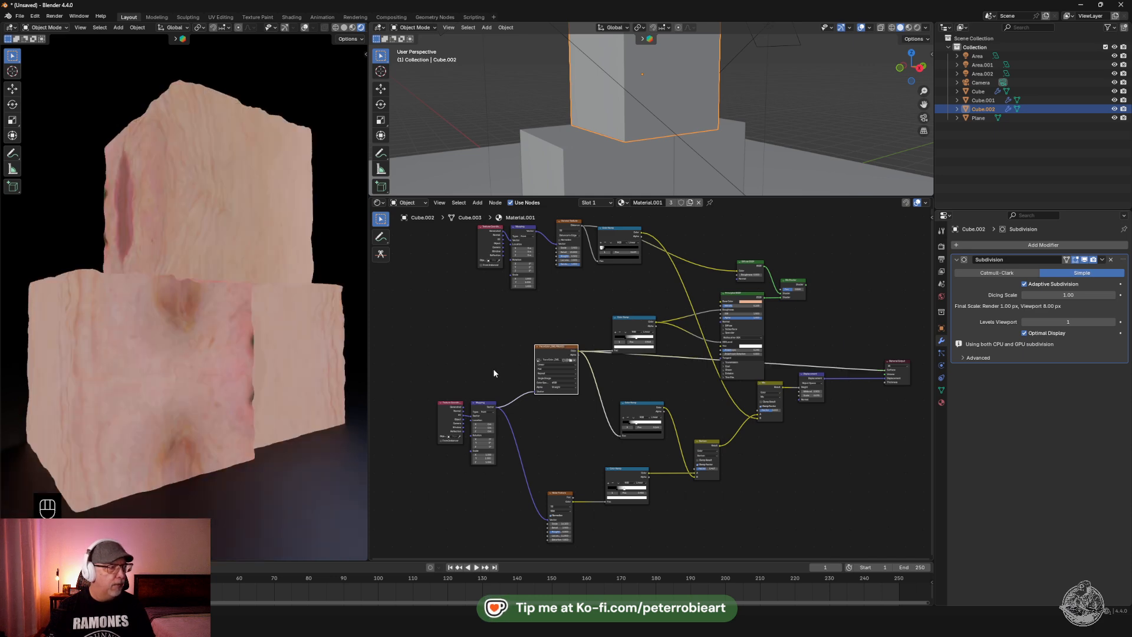
scroll(229, 380, "down", 3)
mouse_move(229, 380)
middle_mouse_down()
mouse_move(342, 400)
mouse_move(290, 416)
mouse_move(236, 389)
middle_mouse_up()
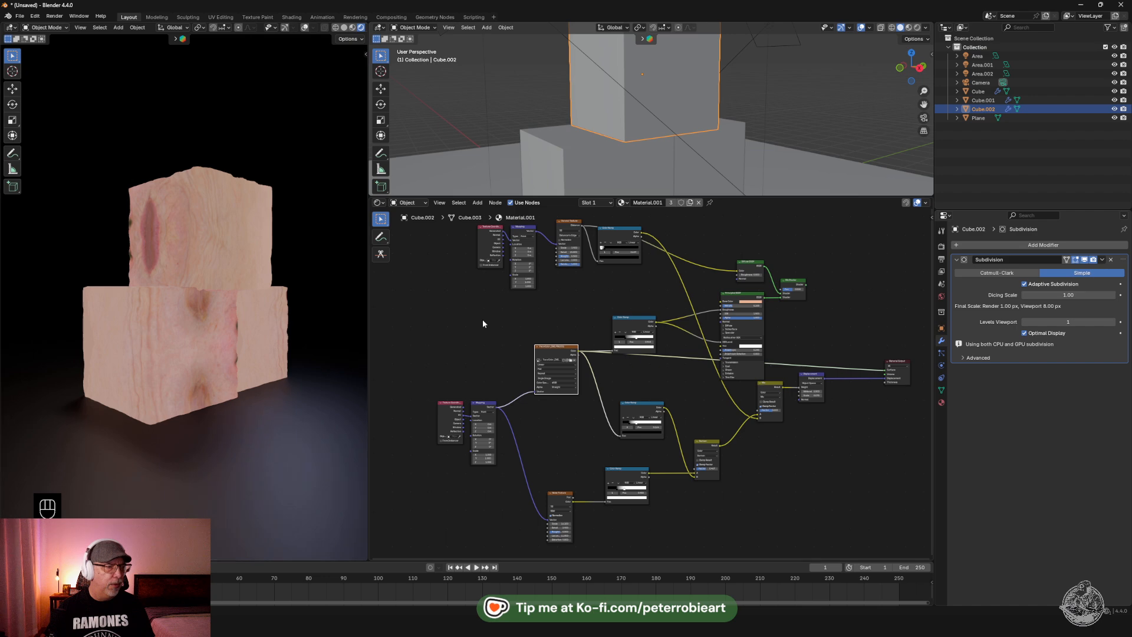
Preview the Color Ramp feeding roughness and IOR Level, and review the image and noise nodes that drive the displacement
left_click(638, 318, "ctrl+shift")
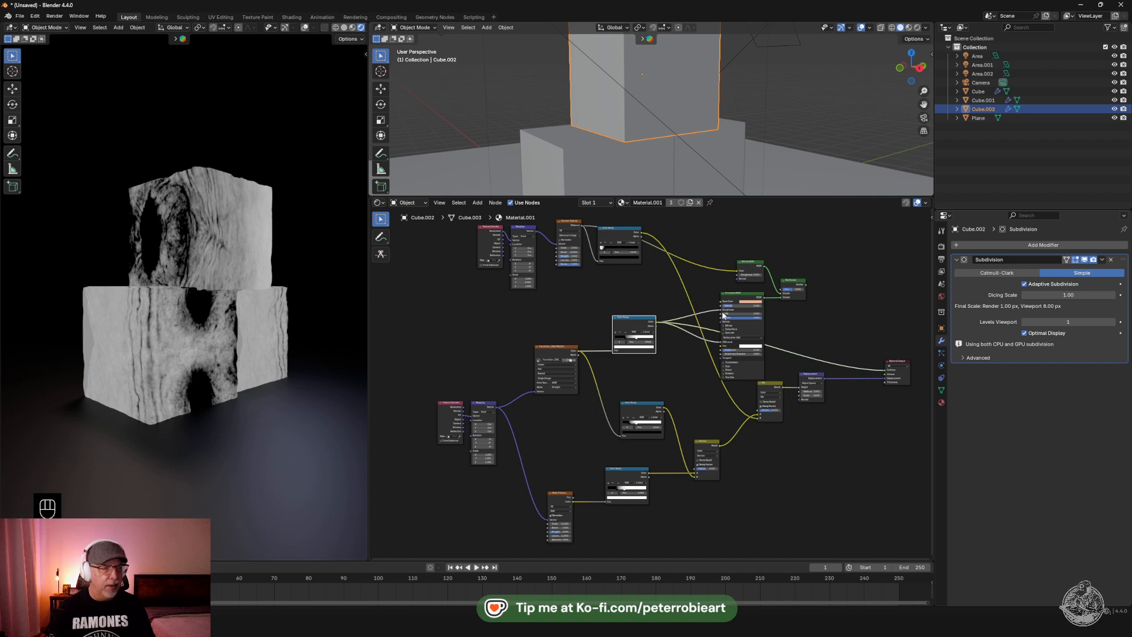
scroll(711, 342, "up", 5)
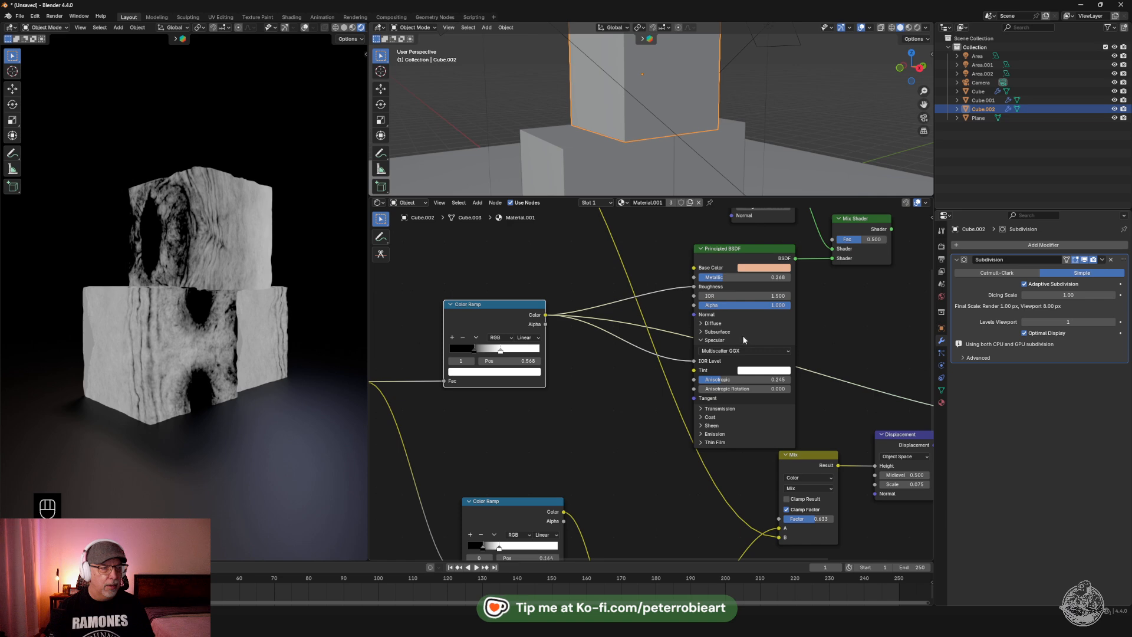
middle_click_drag(844, 312, 830, 437)
mouse_move(601, 361)
middle_mouse_down("ctrl")
mouse_move(577, 403)
mouse_move(621, 354)
middle_mouse_up("ctrl")
middle_click_drag(646, 439, 687, 356)
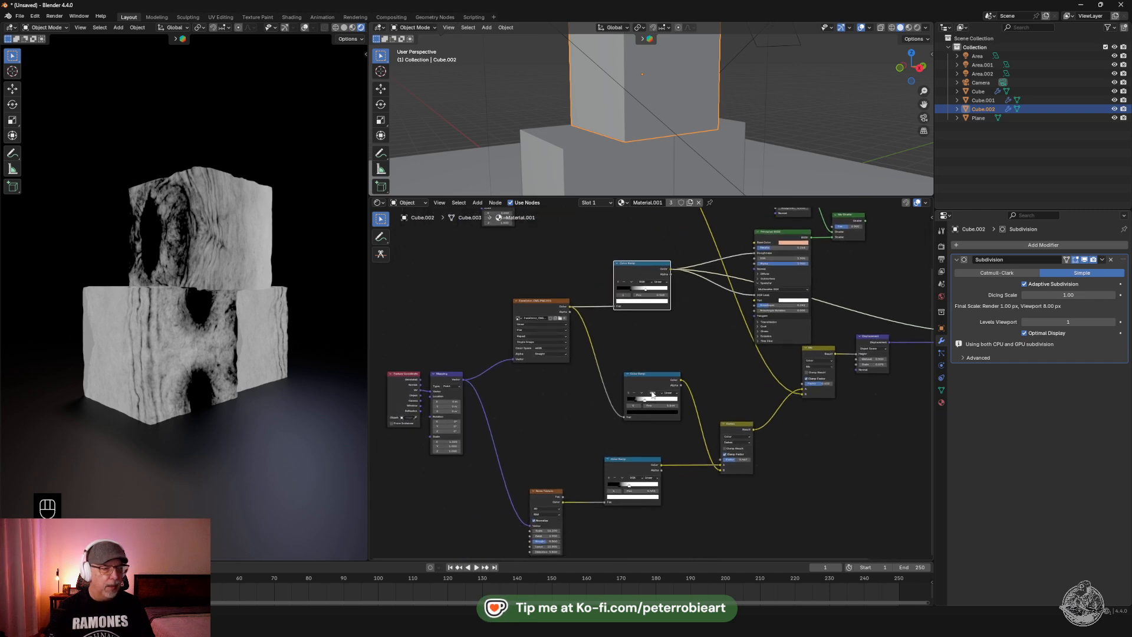
scroll(741, 431, "up", 3)
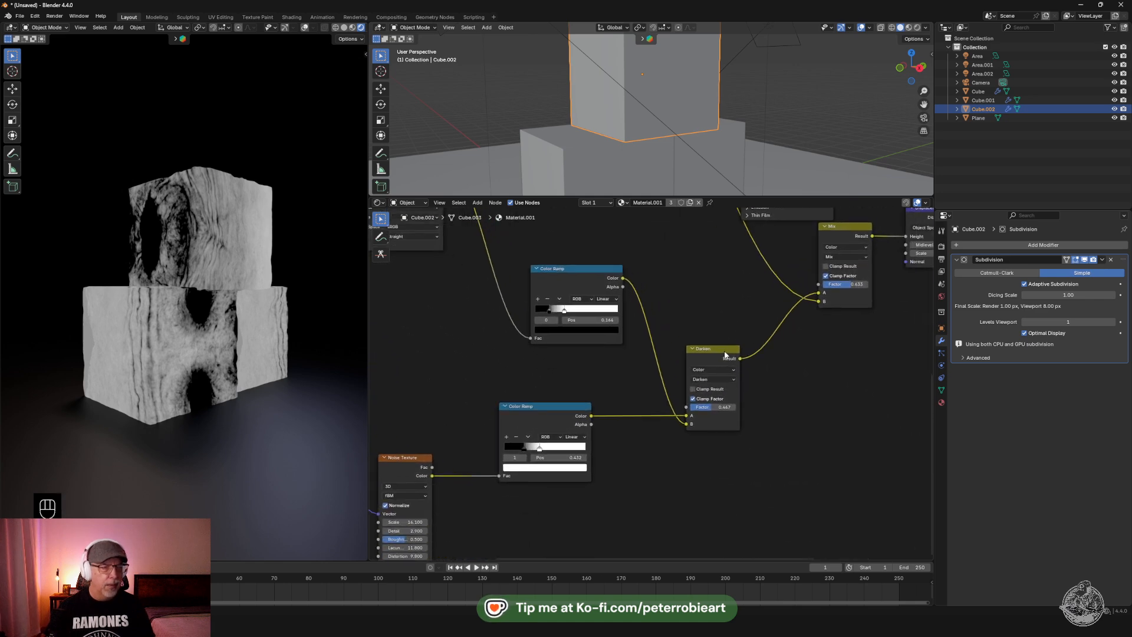
middle_click_drag(581, 392, 724, 356)
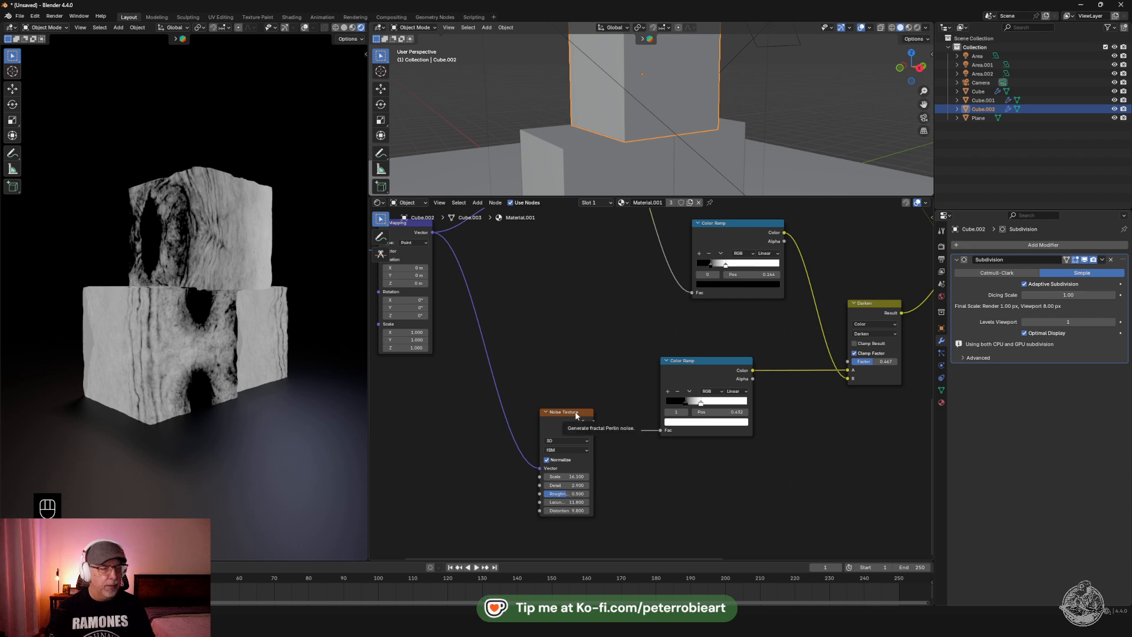
Preview the Darken node's result on the cubes and move the noise Color Ramp's black stop to 0.291
left_click(890, 307, "ctrl+shift")
middle_click_drag(349, 341, 259, 323)
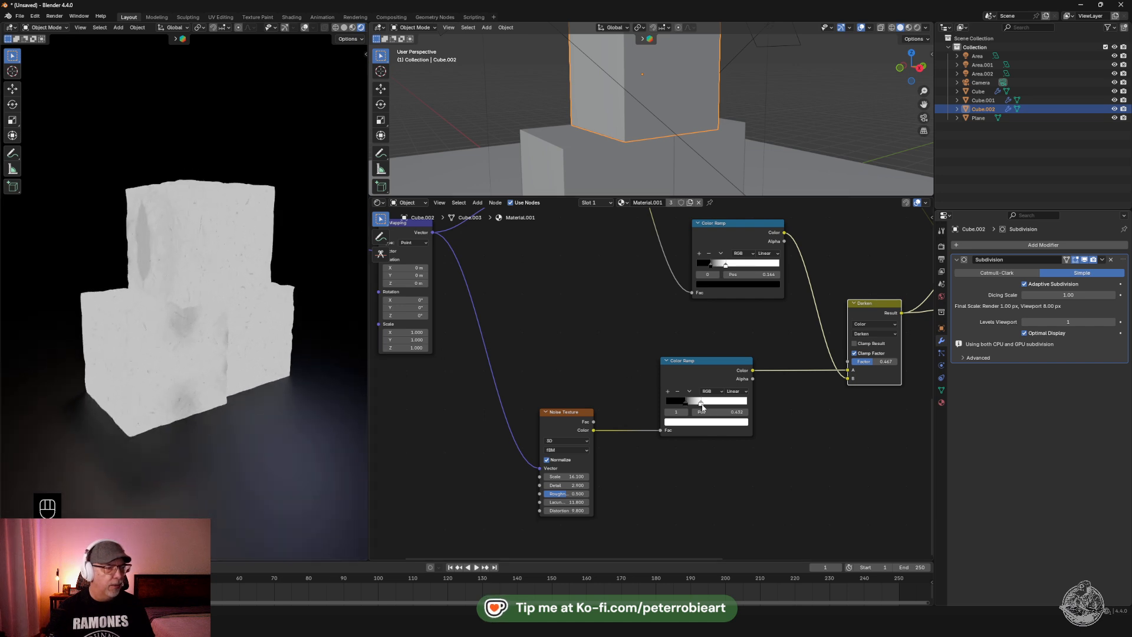
left_click_drag(701, 406, 694, 406)
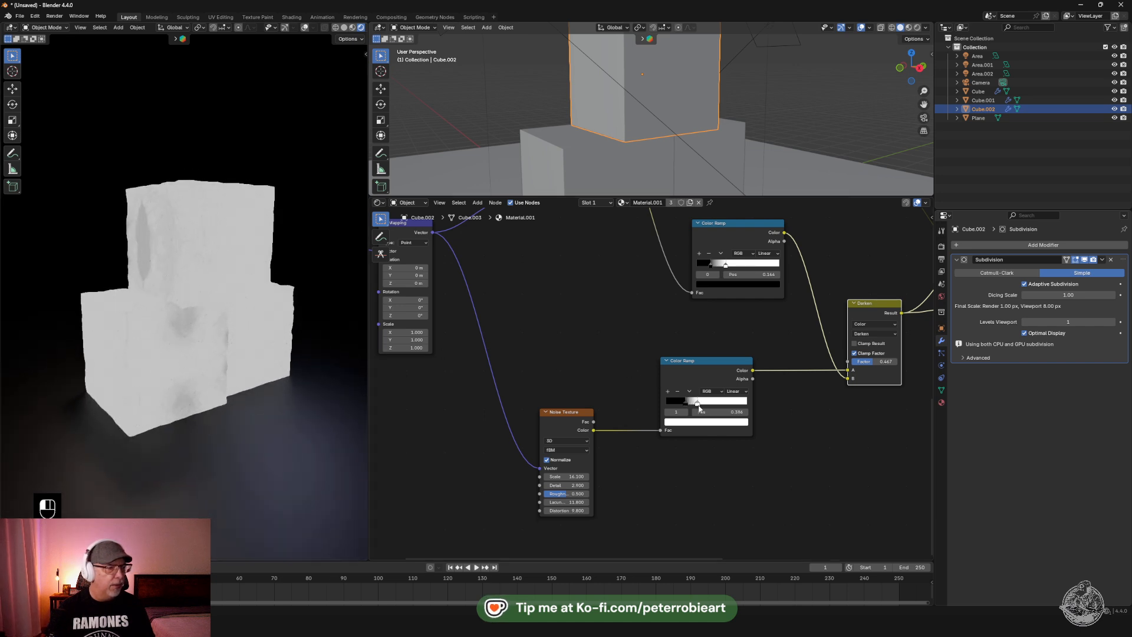
left_click(684, 408)
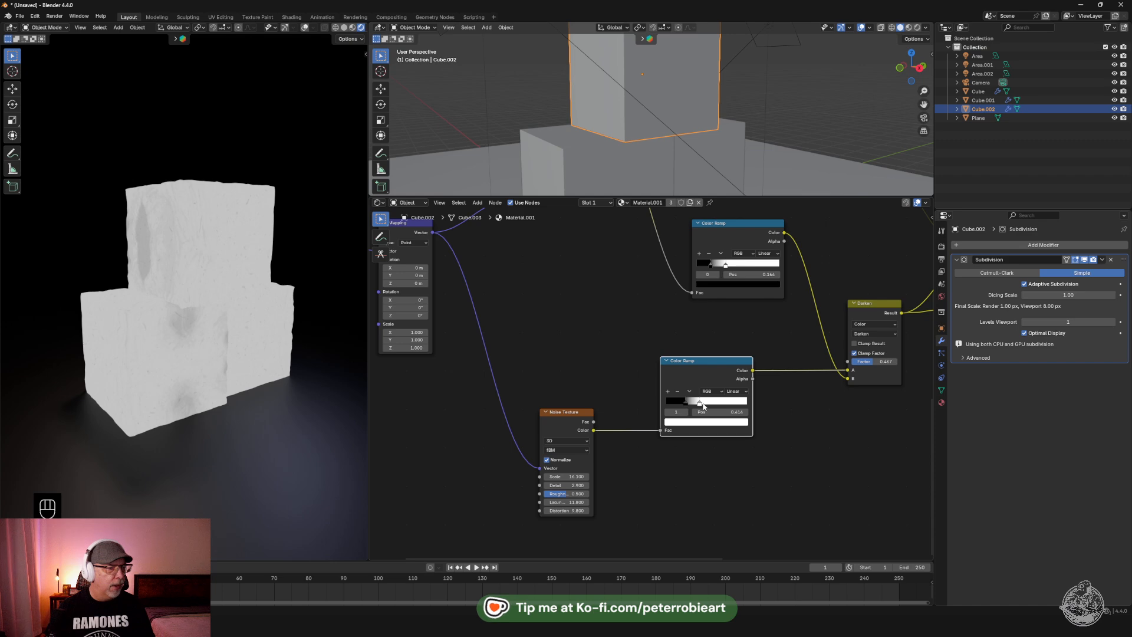
mouse_move(685, 403)
left_mouse_down()
mouse_move(716, 402)
mouse_move(699, 403)
left_mouse_up()
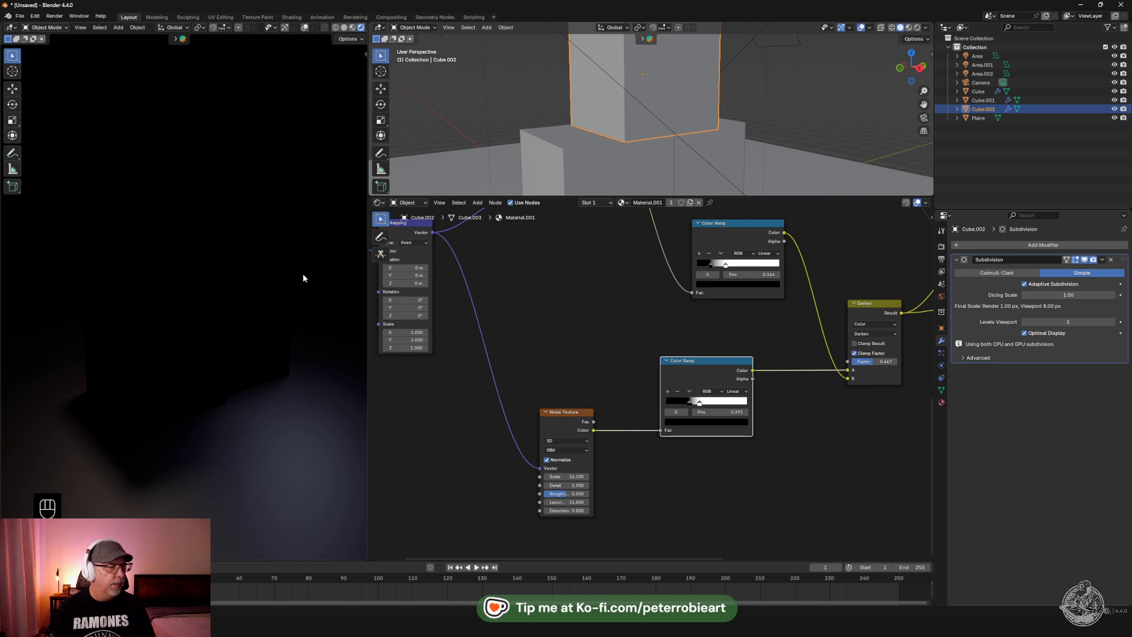
Refresh the rendered viewport shading and shift the noise Color Ramp's stops higher, with the black stop at about 0.43
key("z")
left_click(325, 275)
key("z")
left_click(264, 280)
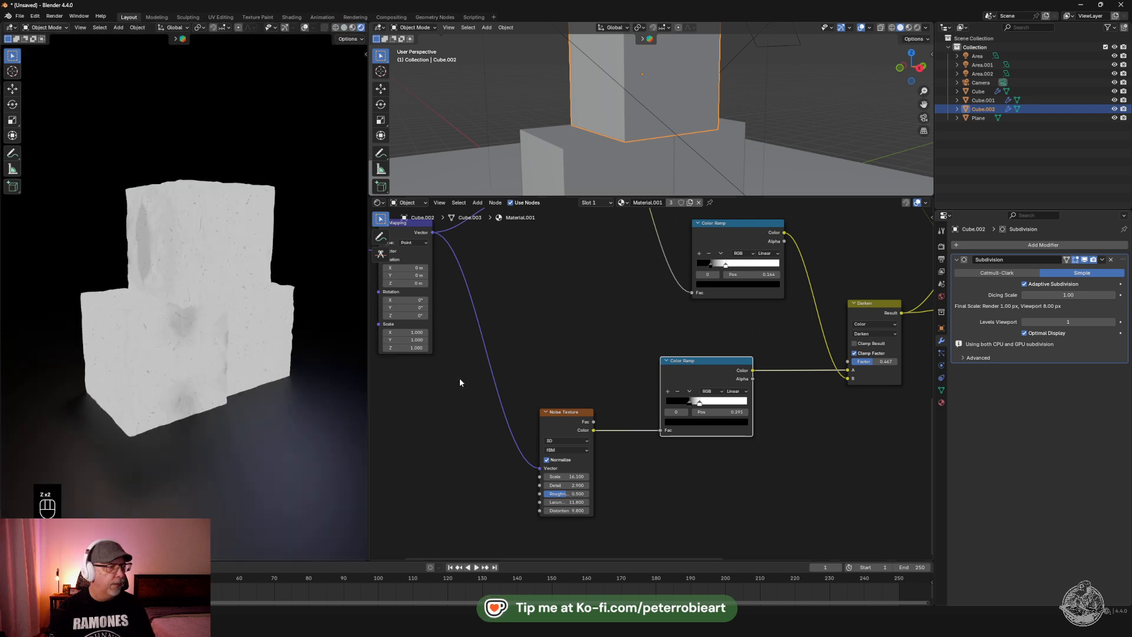
mouse_move(691, 402)
left_mouse_down()
mouse_move(731, 404)
mouse_move(702, 406)
left_mouse_up()
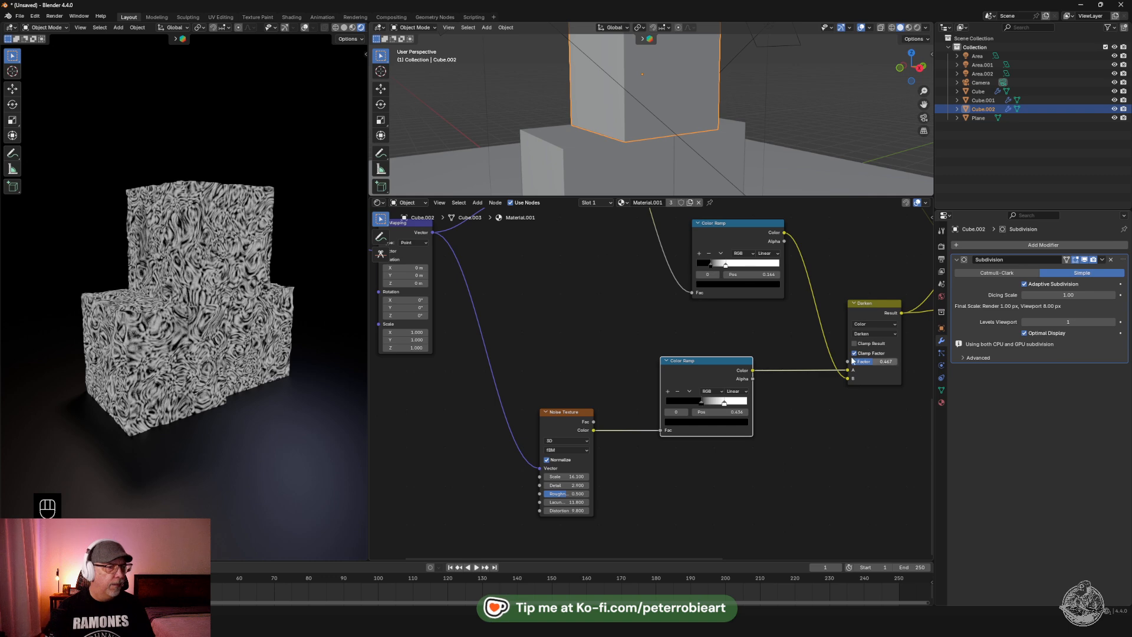
Raise the Darken node's factor to about 0.79 and try Multiply blending on it
middle_click_drag(851, 333, 691, 363)
left_click(724, 334)
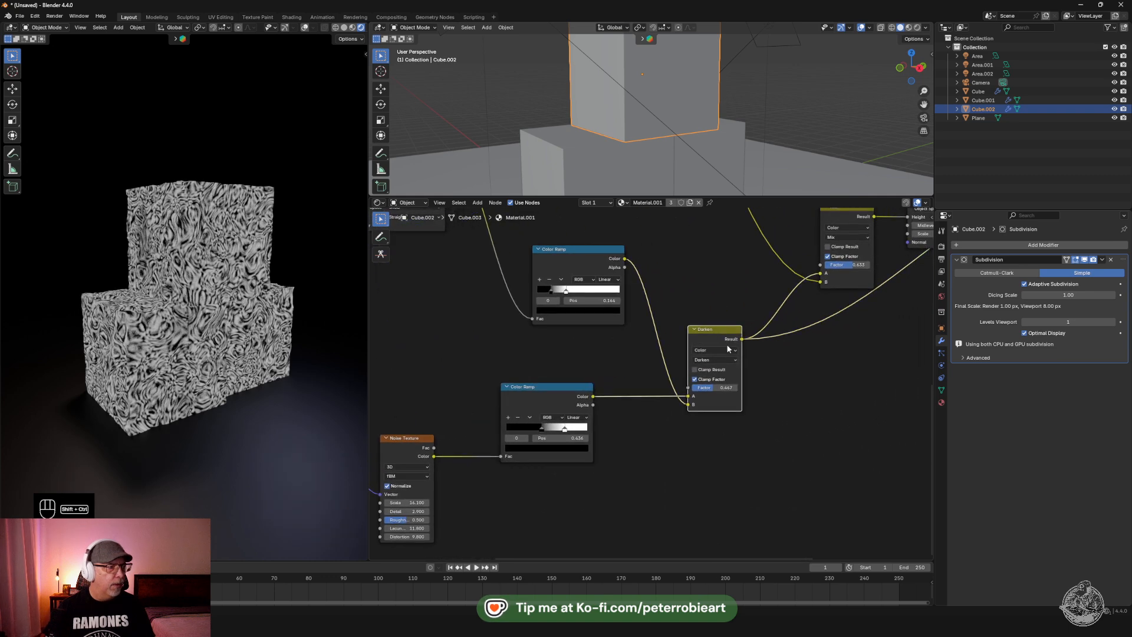
left_click_drag(713, 387, 736, 387)
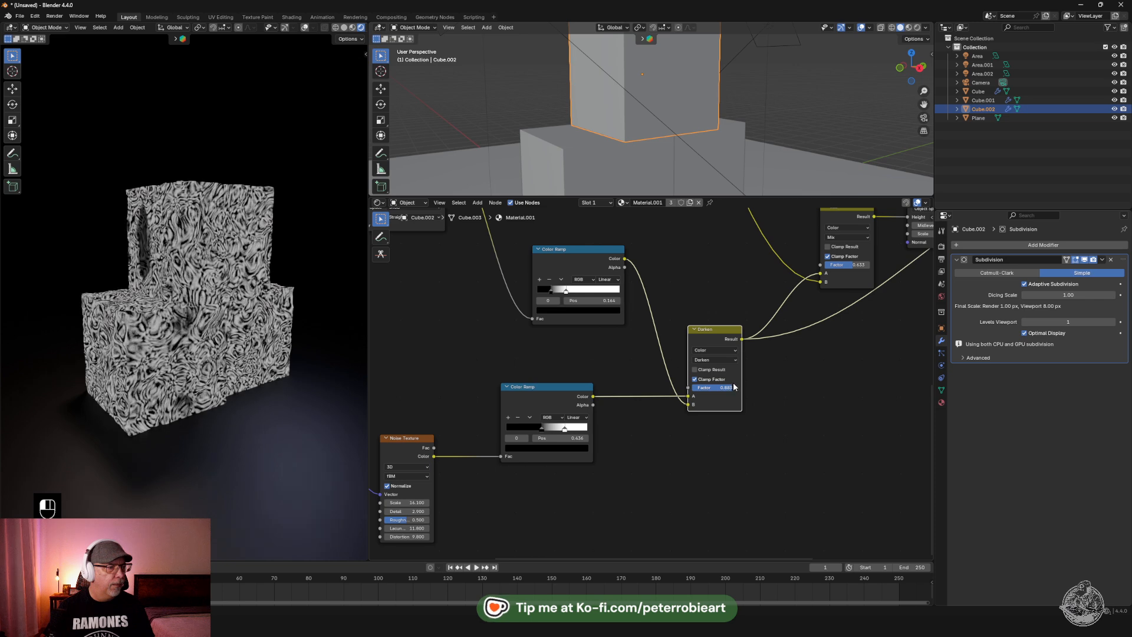
left_click(718, 359)
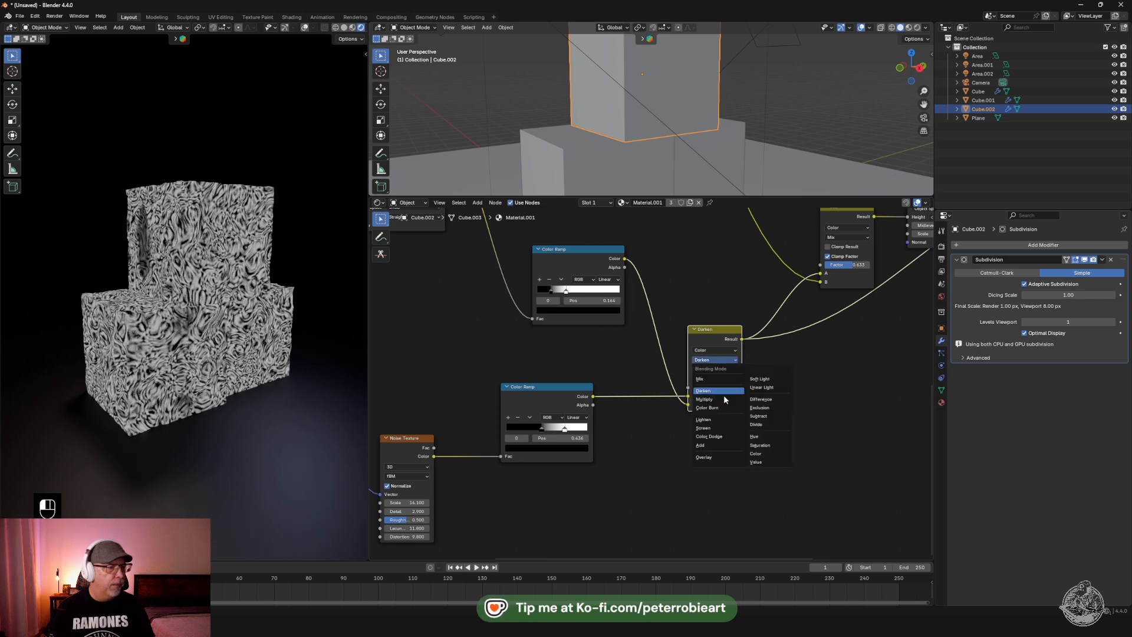
left_click(720, 399)
Set the node combining the image and noise Color Ramps to Mix blending with a factor of 0.325
left_click(718, 360)
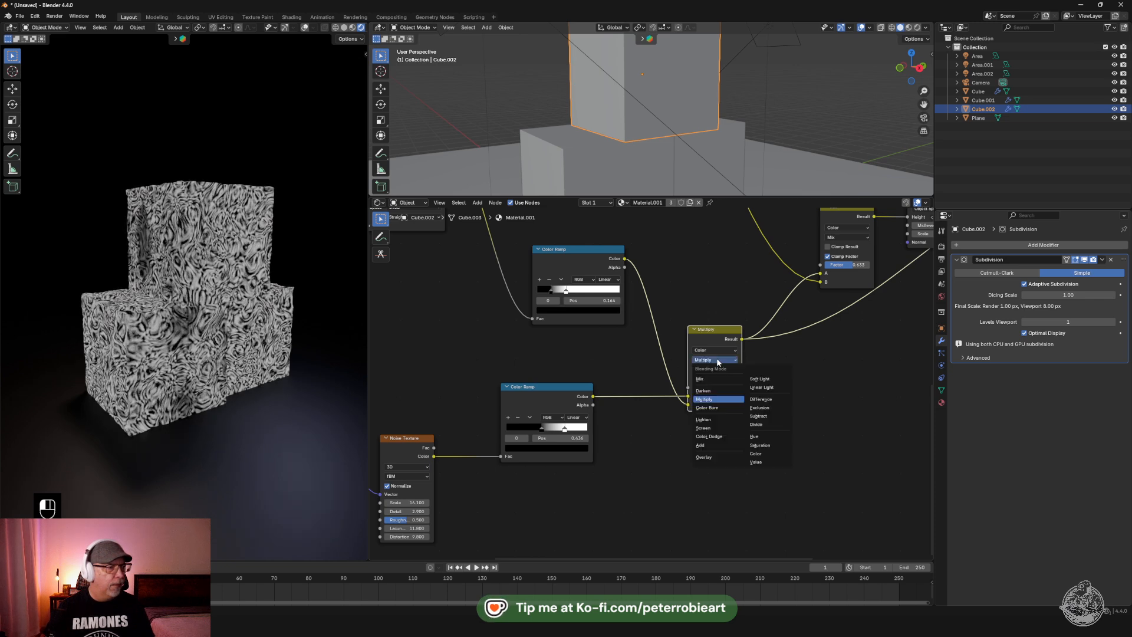
left_click(718, 380)
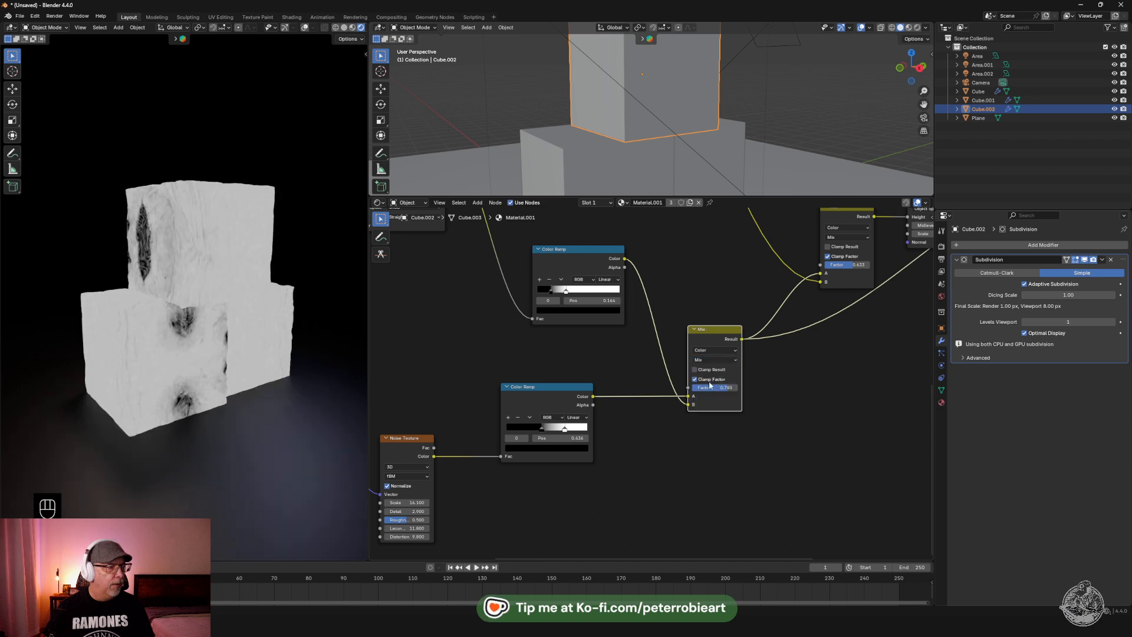
left_click_drag(711, 391, 687, 390)
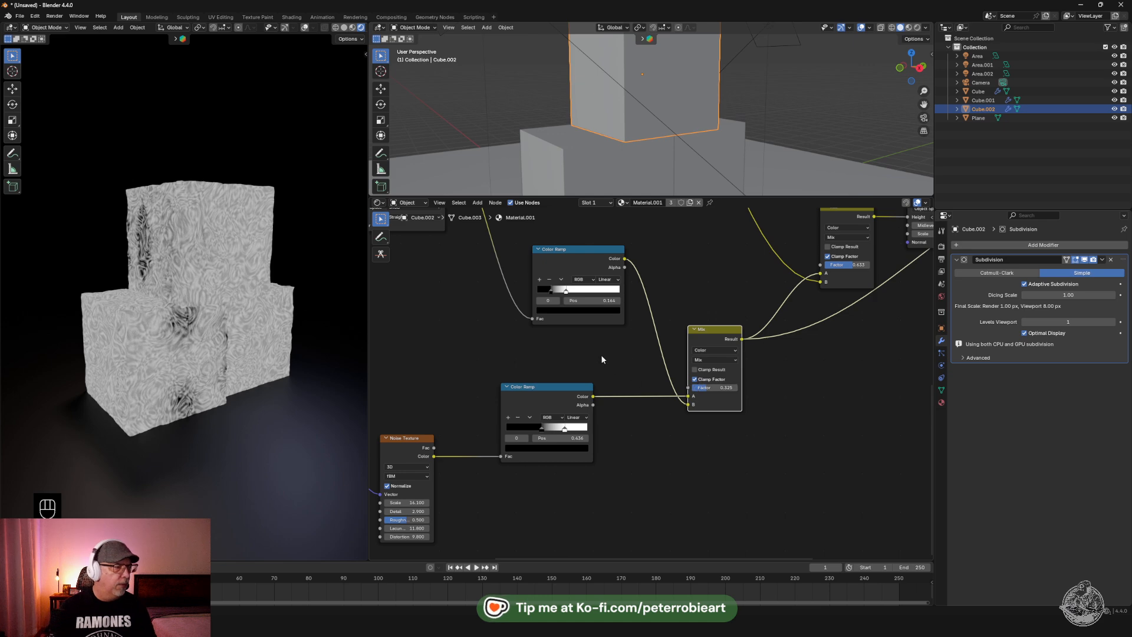
Reconnect the Mix Shader to the material output and inspect the displaced cubes up close
middle_click_drag(600, 356, 580, 487)
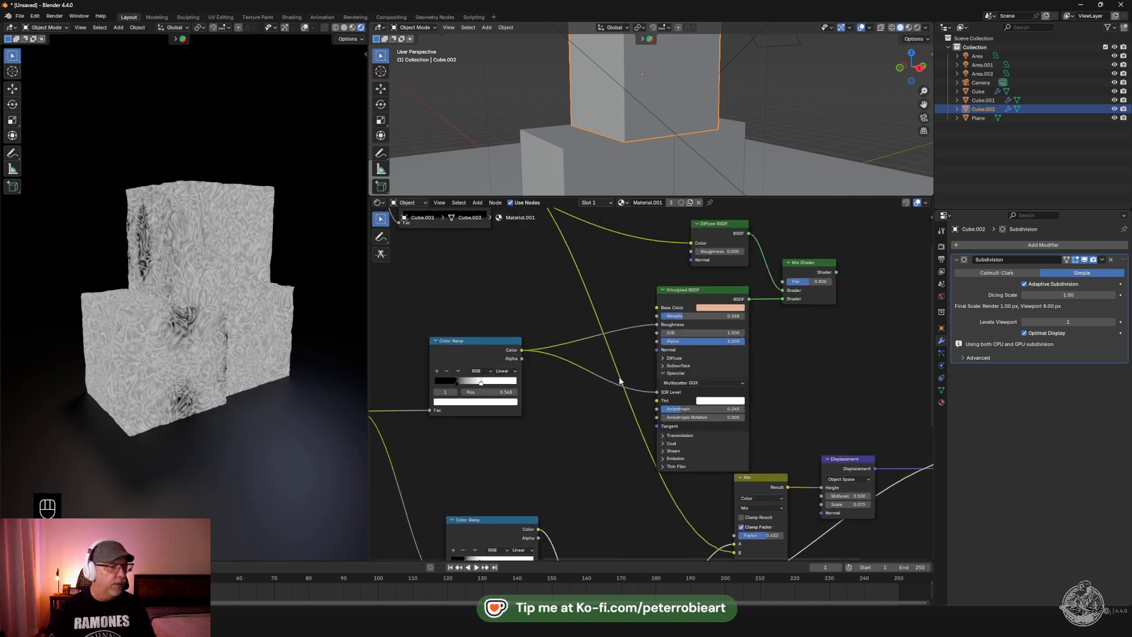
left_click(819, 273, "ctrl+shift")
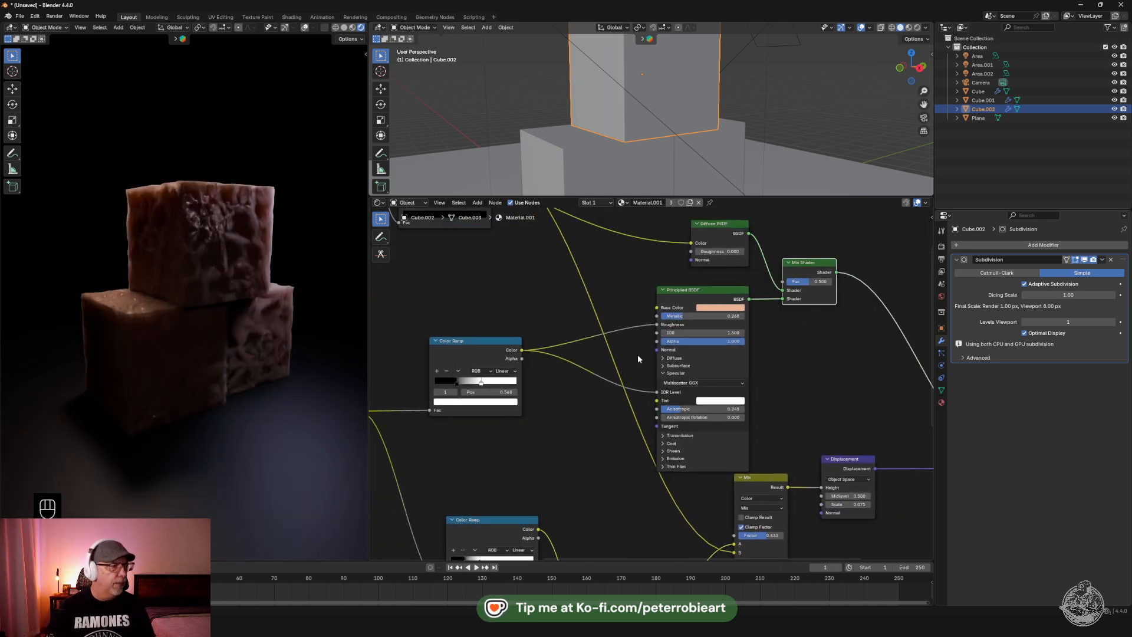
mouse_move(269, 305)
middle_mouse_down()
mouse_move(311, 289)
mouse_move(281, 313)
middle_mouse_up()
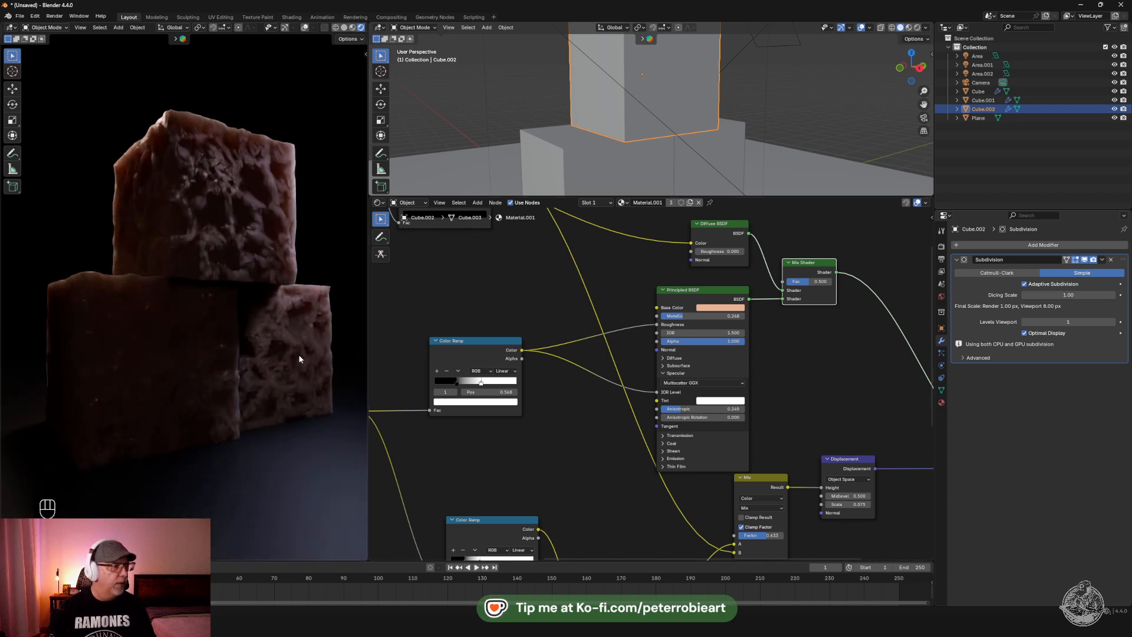
middle_click_drag(700, 362, 614, 386)
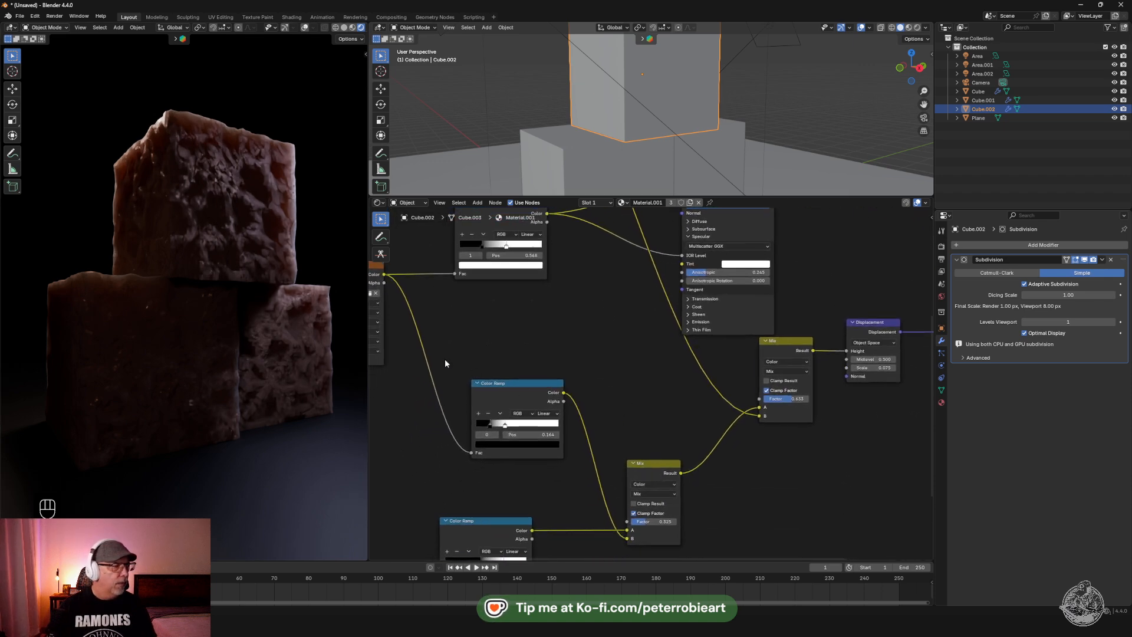
Move the lower image Color Ramp's white stop to about 0.39, and widen the noise Color Ramp with its black stop at 0
middle_click_drag(467, 427, 488, 305)
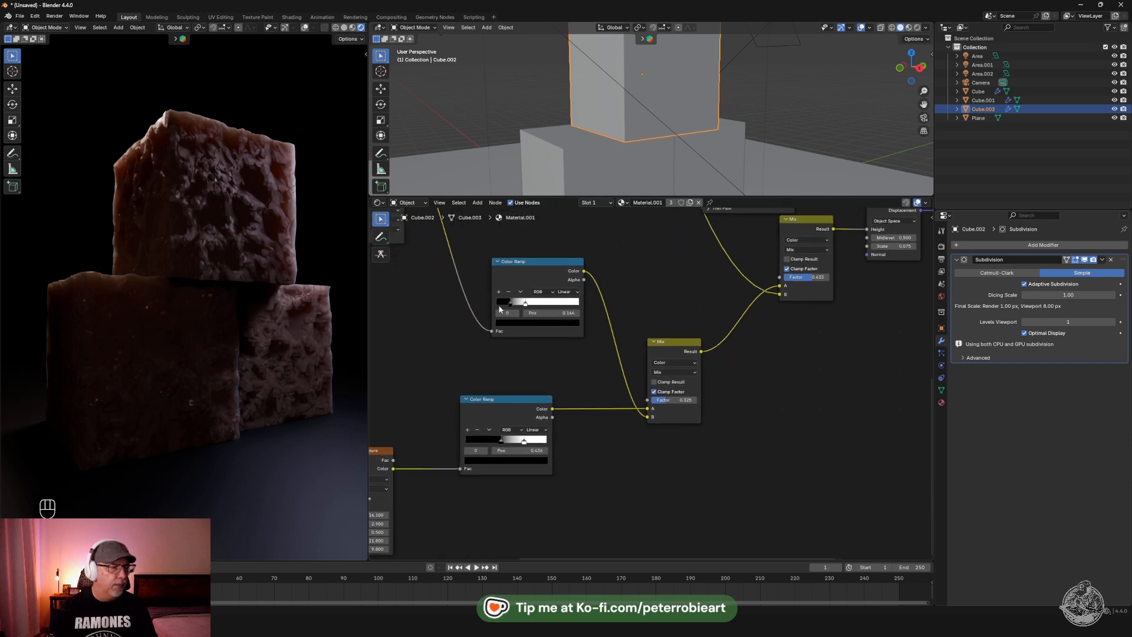
mouse_move(525, 302)
left_mouse_down()
mouse_move(579, 299)
mouse_move(512, 305)
mouse_move(528, 306)
left_mouse_up()
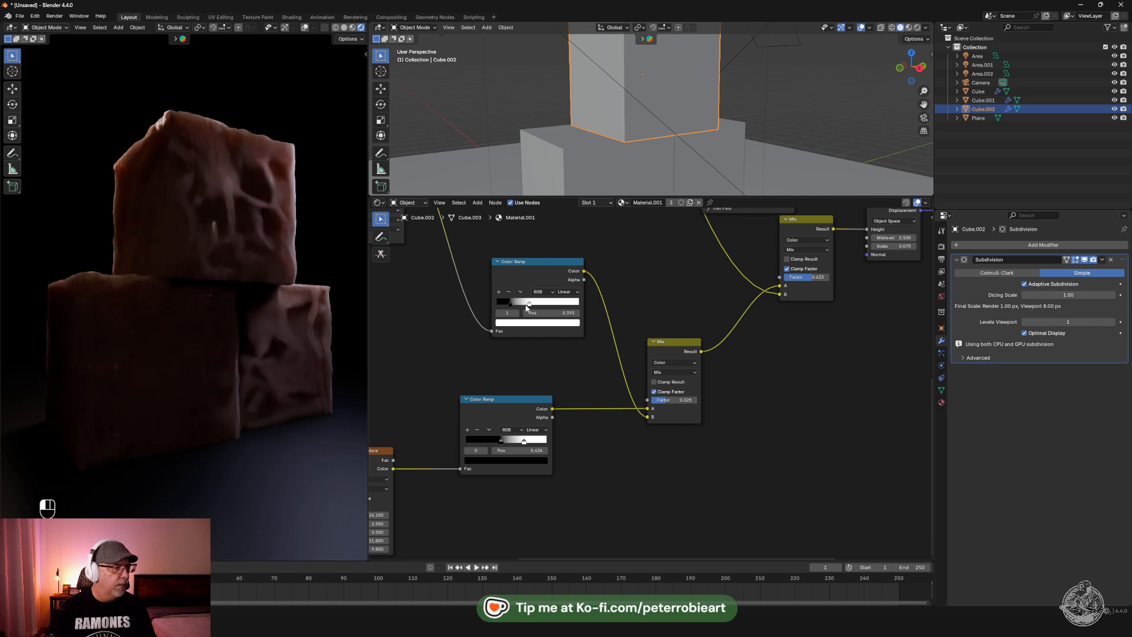
left_click_drag(524, 440, 464, 443)
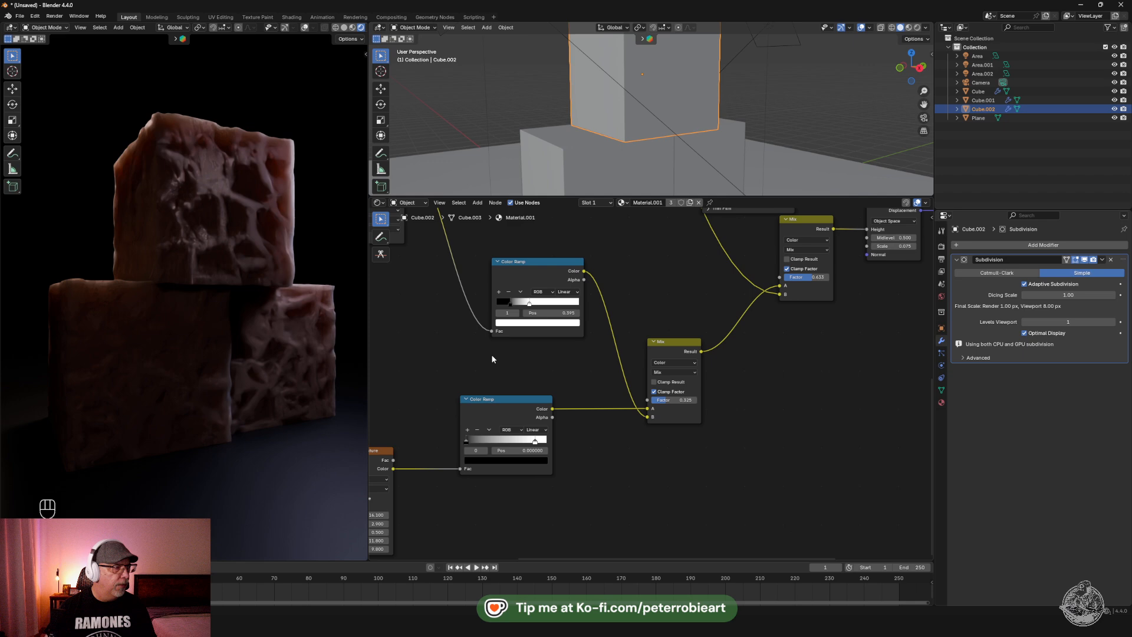
Lower the factor of the Mix node feeding the Displacement height to about 0.308 and check the cubes' surface
middle_click_drag(523, 358, 538, 486)
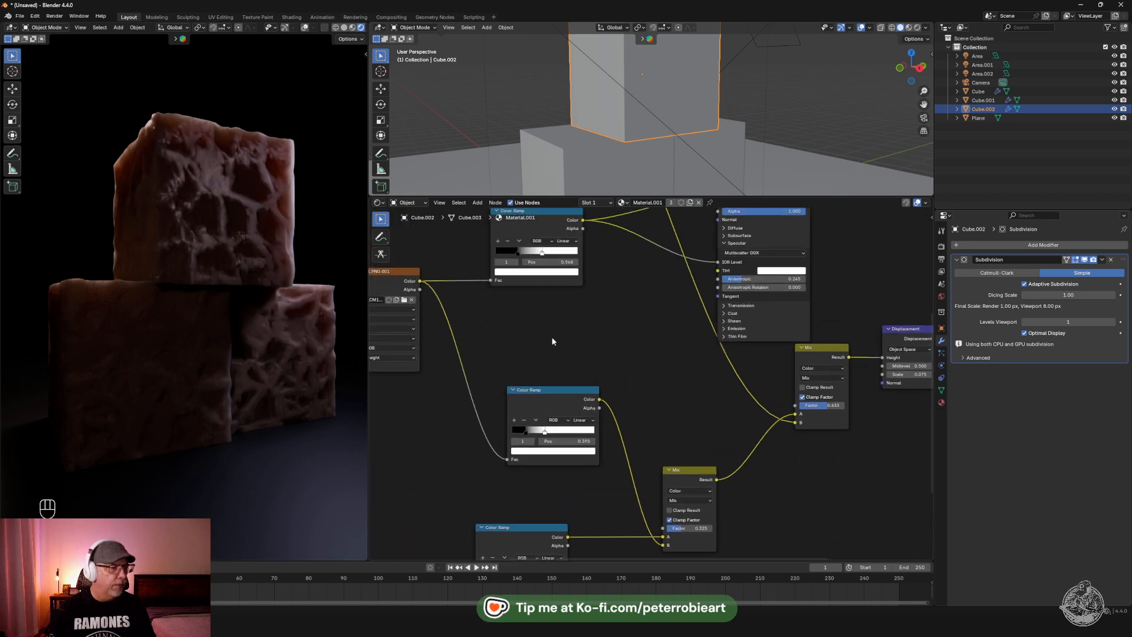
middle_click_drag(568, 334, 436, 345)
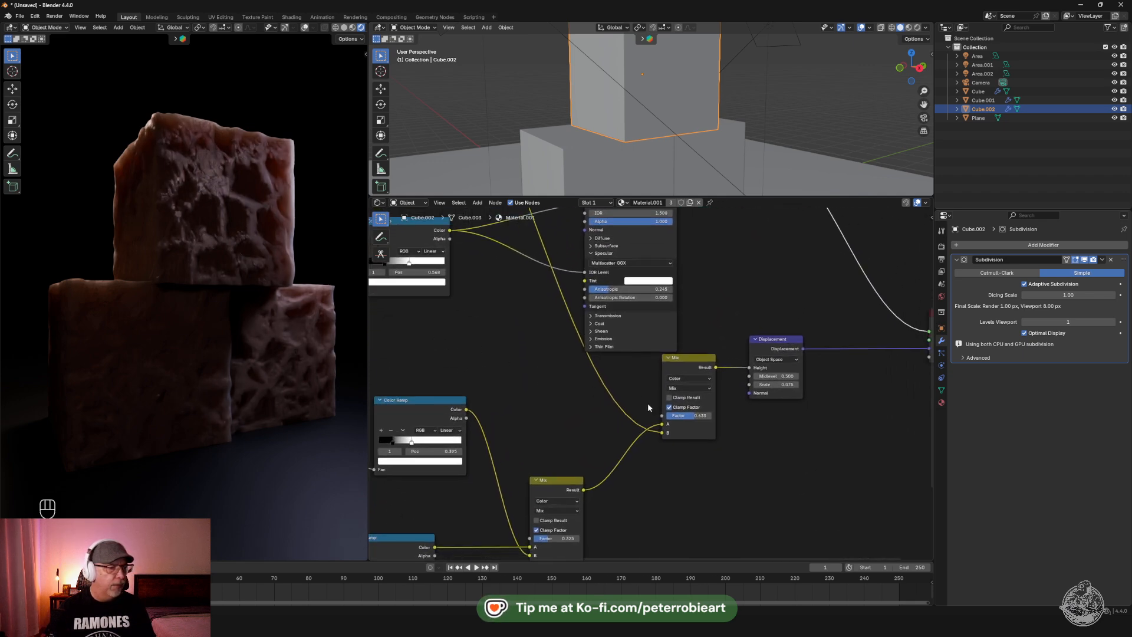
left_click_drag(685, 419, 672, 418)
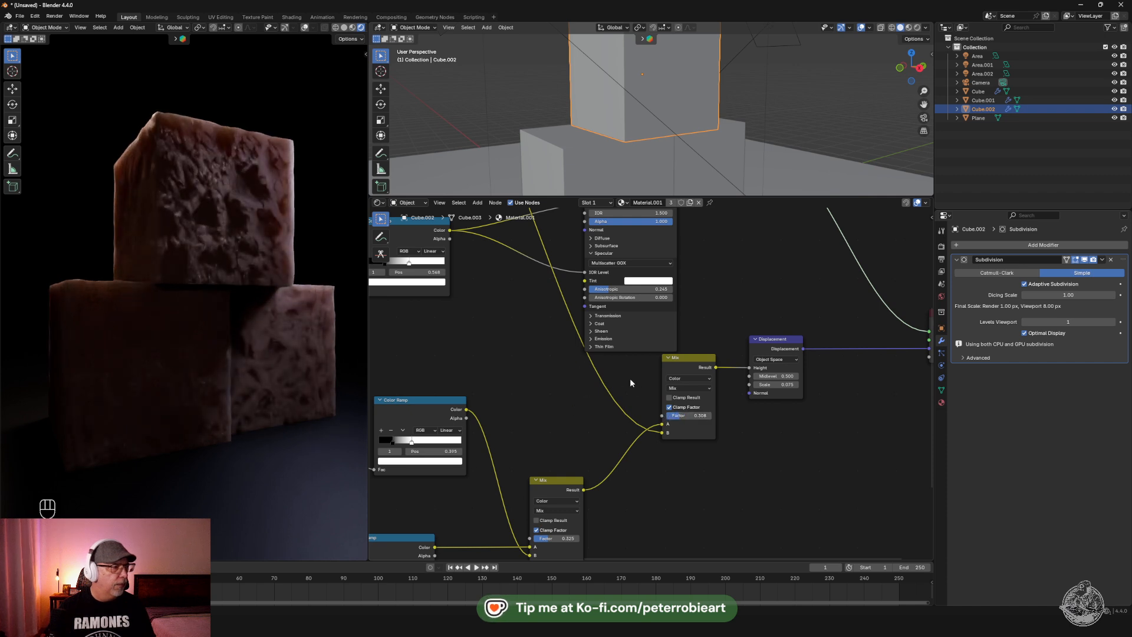
middle_click_drag(530, 392, 555, 349)
middle_click_drag(292, 320, 330, 356)
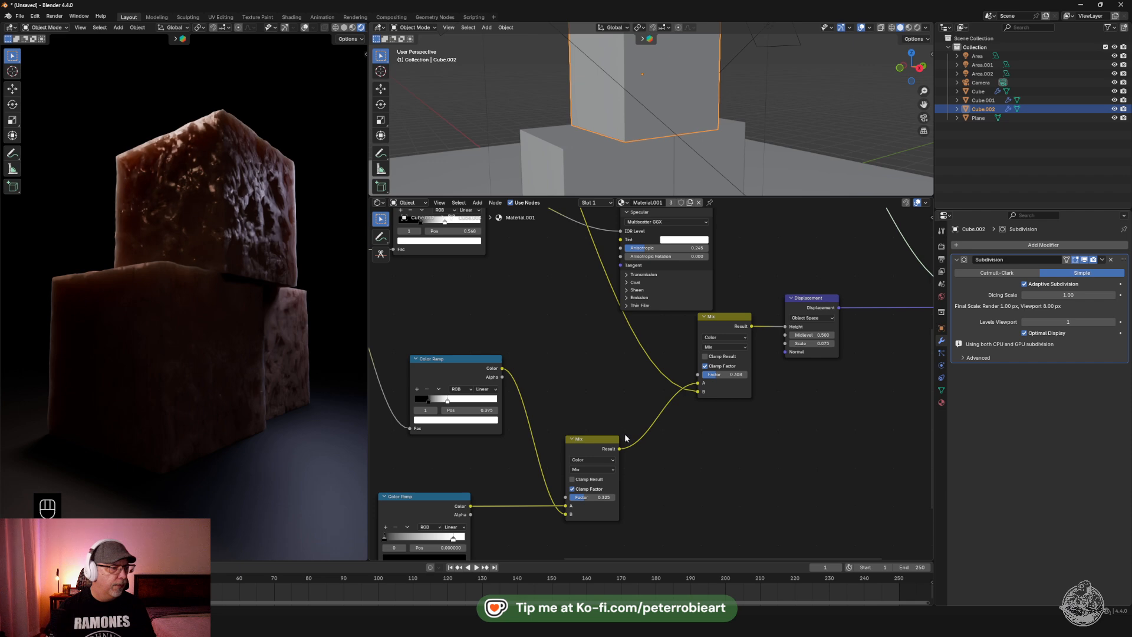
Raise the factor of the Mix node combining the image and noise Color Ramps to about 0.89 and check the cubes from several angles
left_click_drag(592, 496, 617, 495)
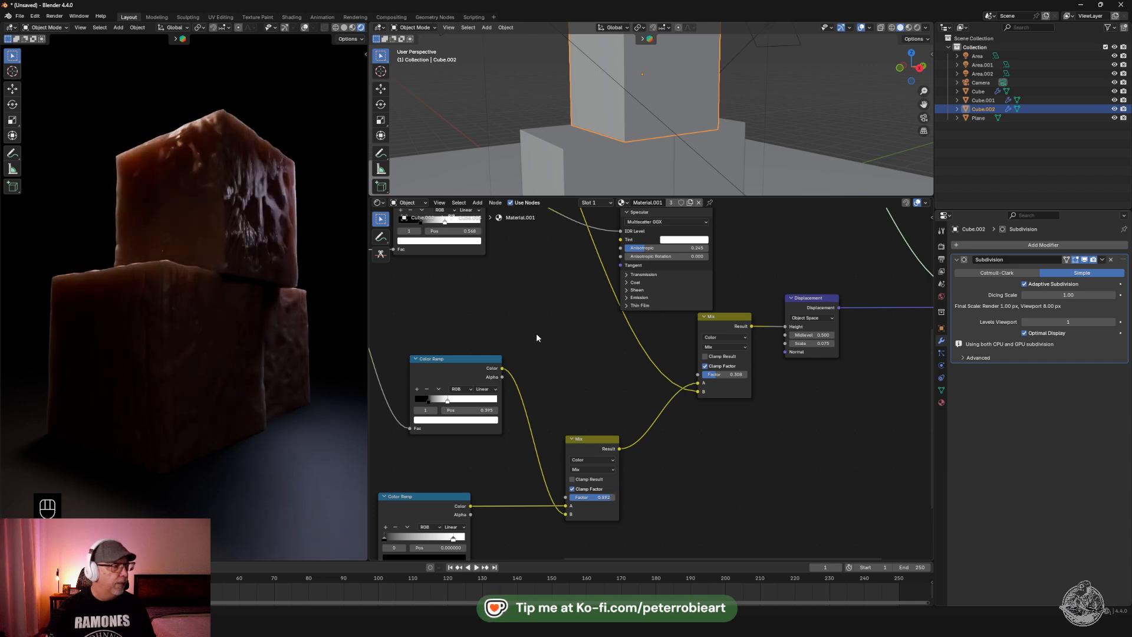
middle_click_drag(309, 336, 363, 365)
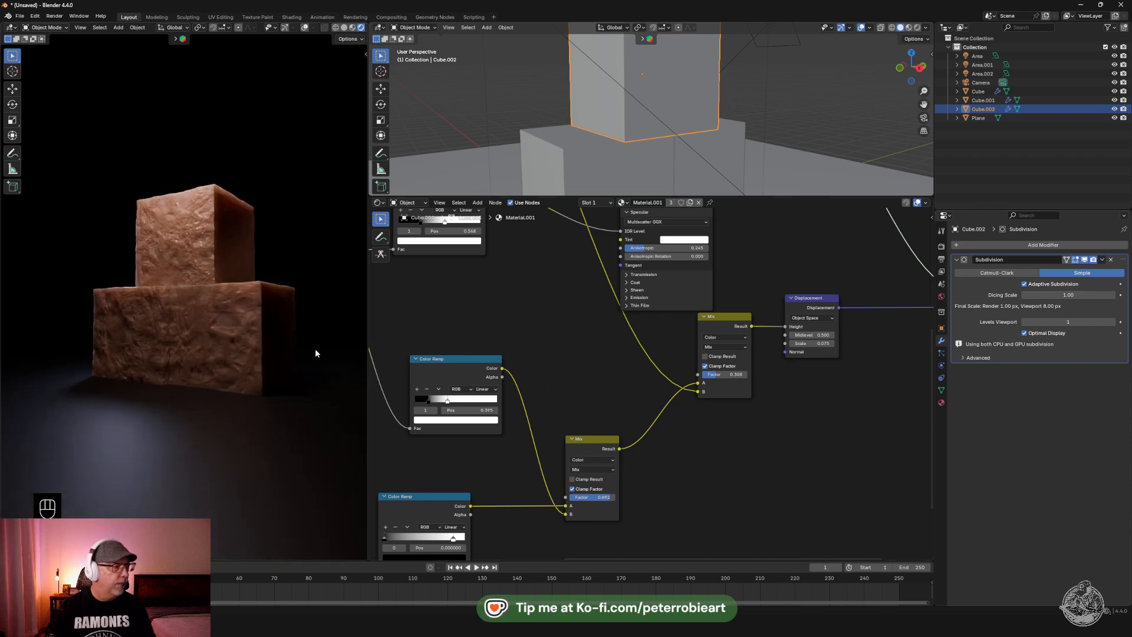
middle_click_drag(289, 339, 185, 341)
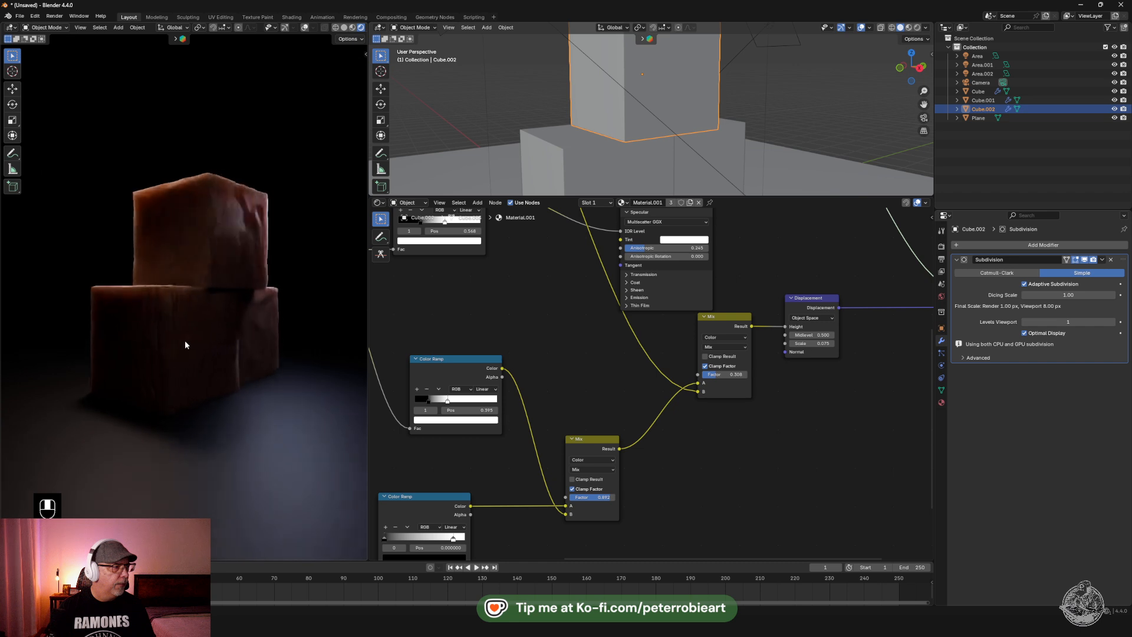
middle_click_drag(263, 338, 329, 303, "ctrl")
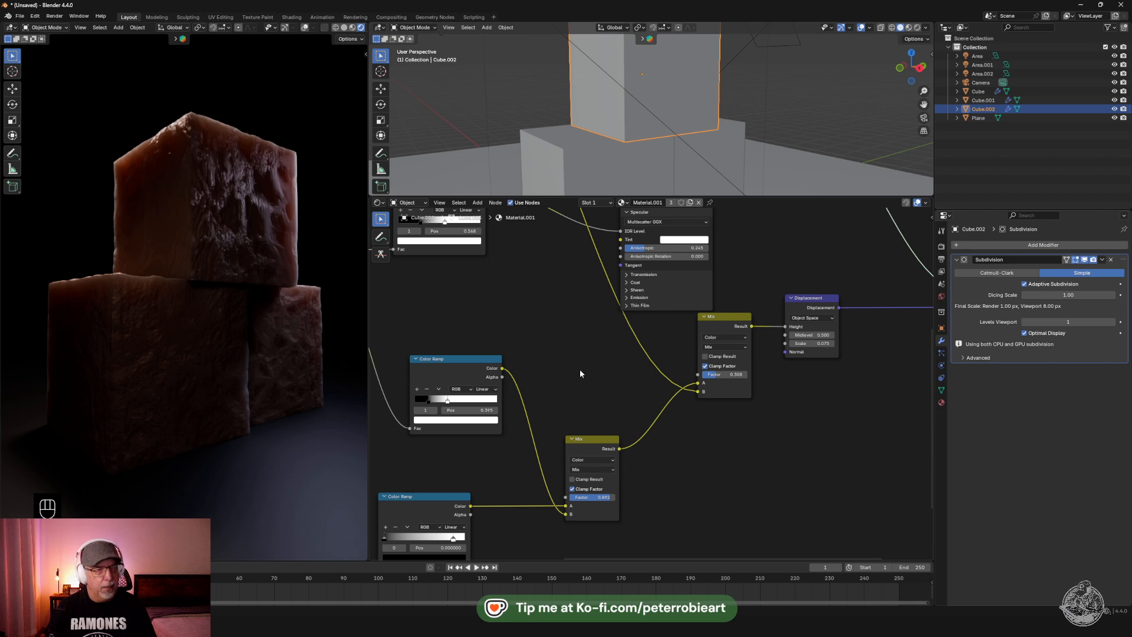
Set the Displacement scale to 0.100 and switch the Mix node feeding its height to Exclusion blending
left_click(810, 343)
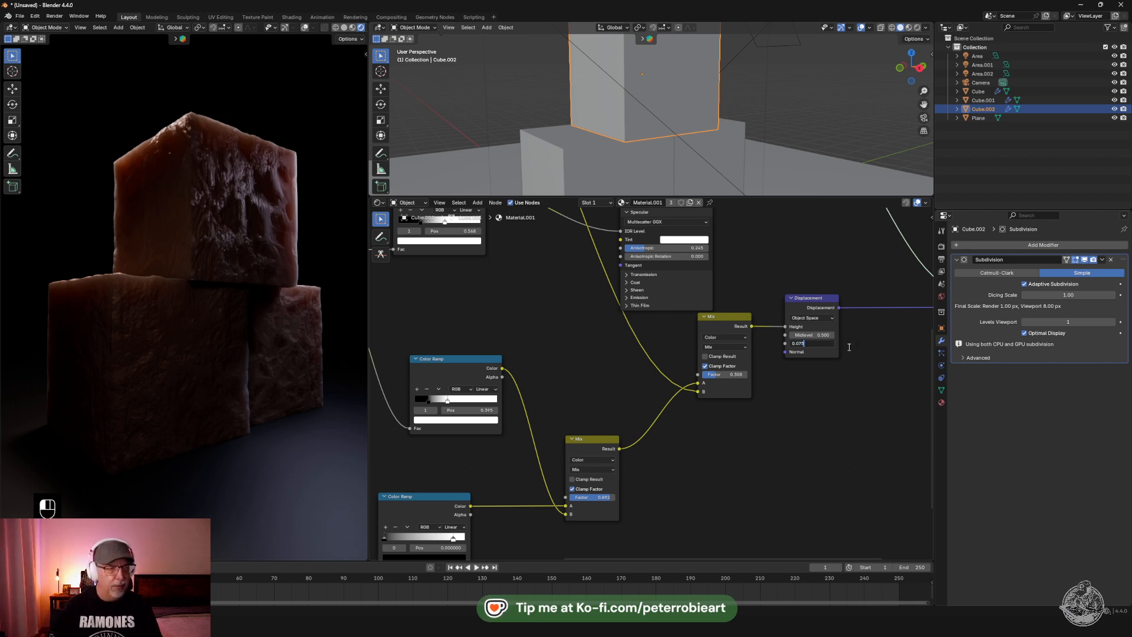
left_click(848, 347)
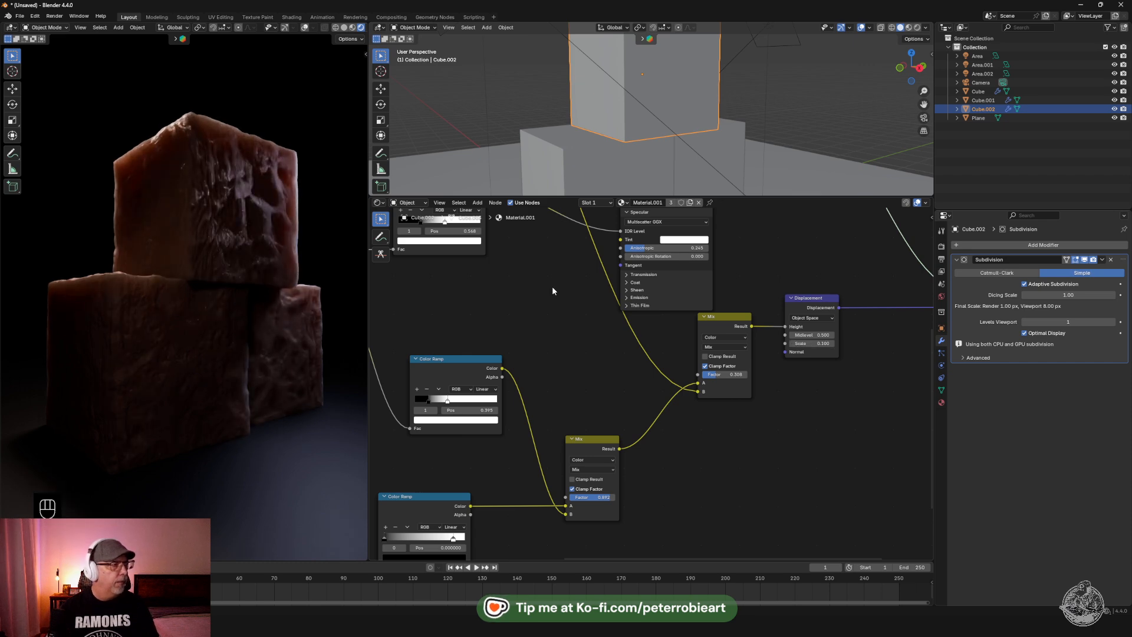
middle_click_drag(557, 311, 461, 407)
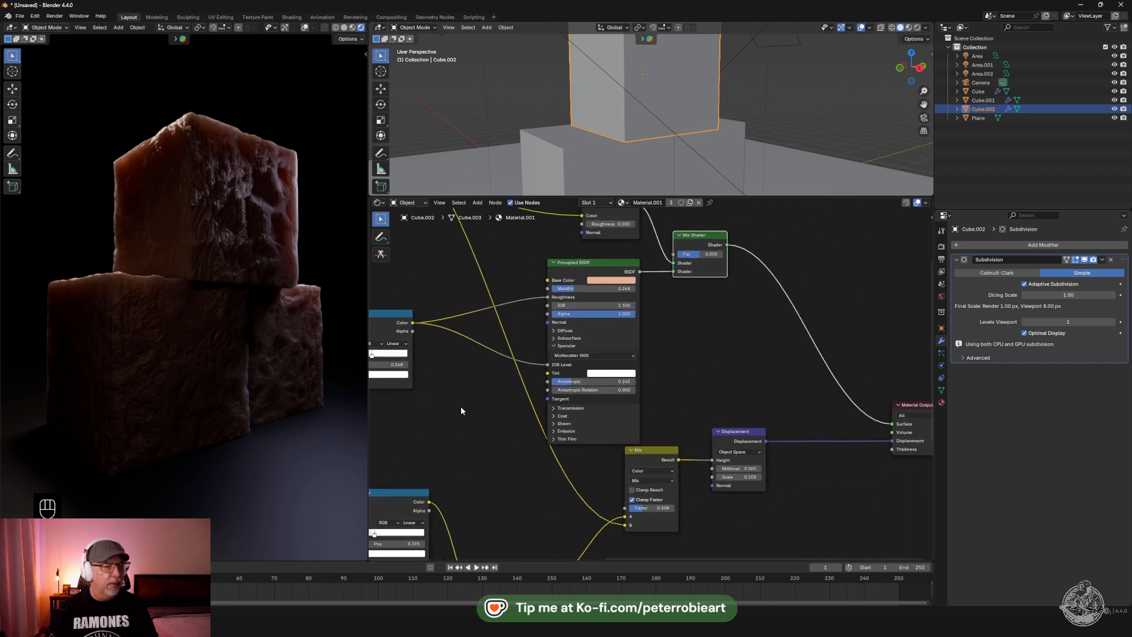
middle_click_drag(672, 387, 762, 342)
left_click(746, 350)
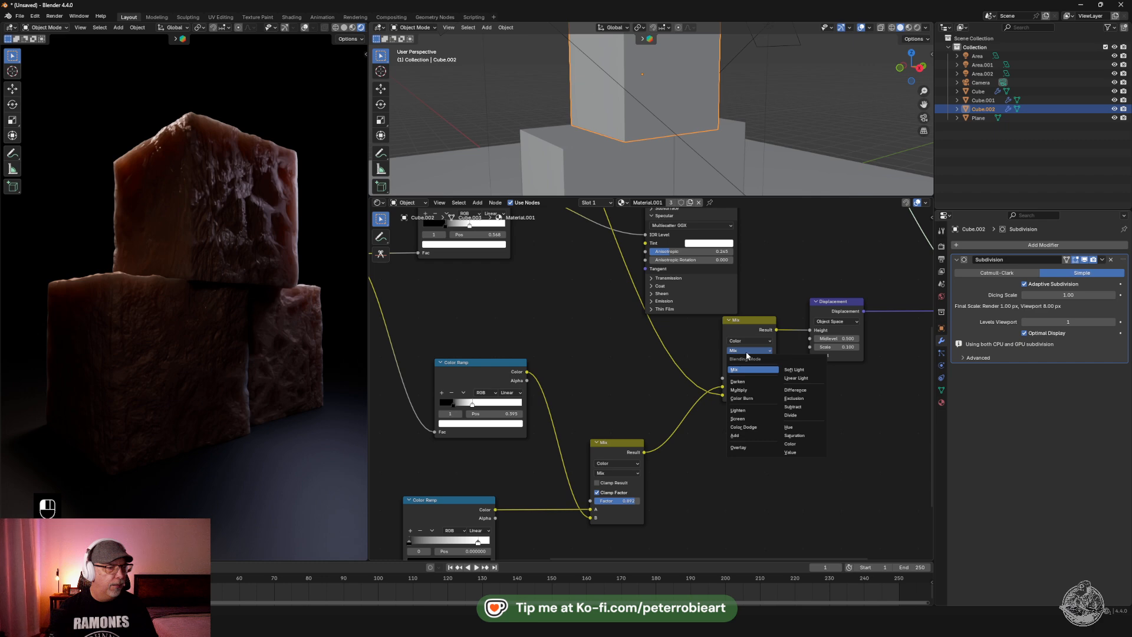
left_click(808, 401)
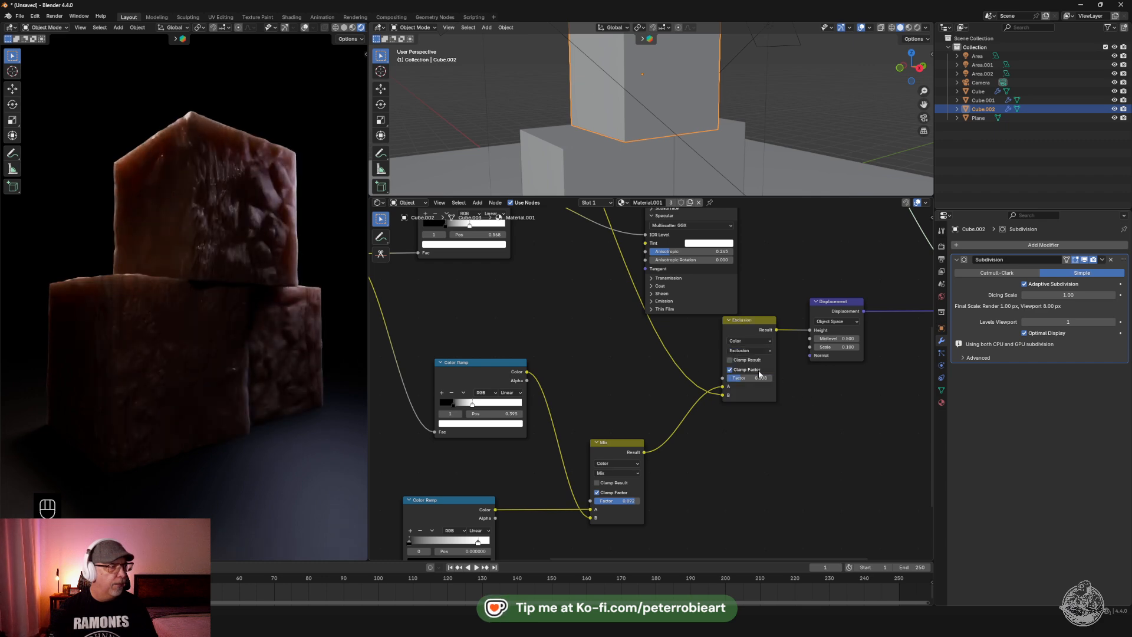
Examine the Exclusion-blended displacement on the rendered cubes from several sides and distances
middle_click_drag(284, 292, 328, 285)
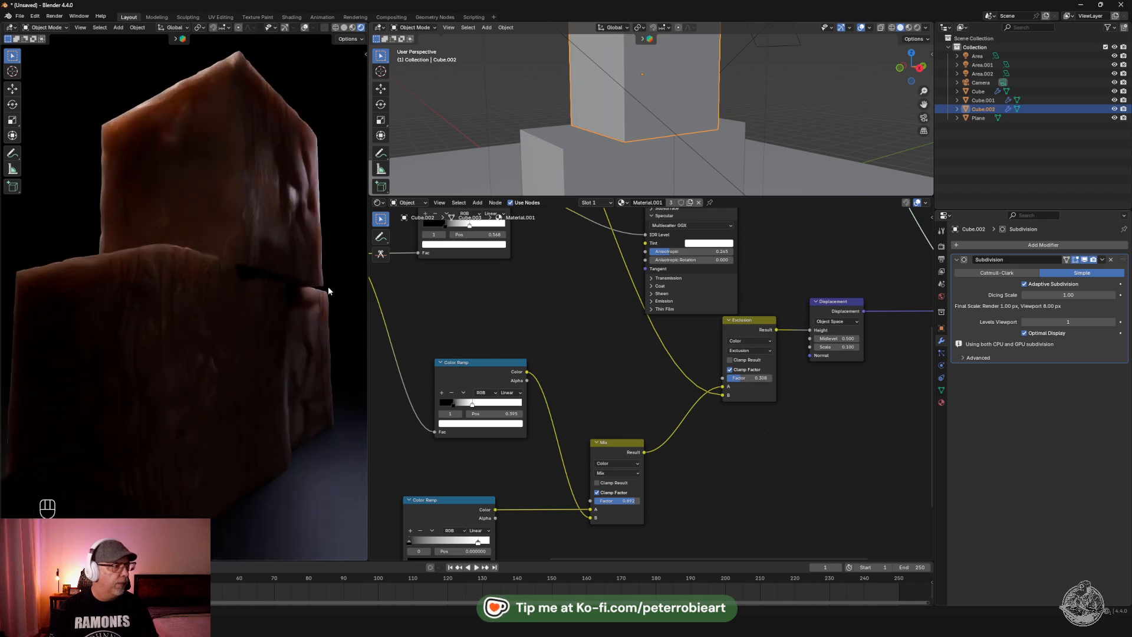
scroll(262, 328, "up", 3)
mouse_move(254, 332)
middle_mouse_down()
mouse_move(270, 326)
mouse_move(264, 345)
middle_mouse_up()
scroll(265, 345, "down", 1)
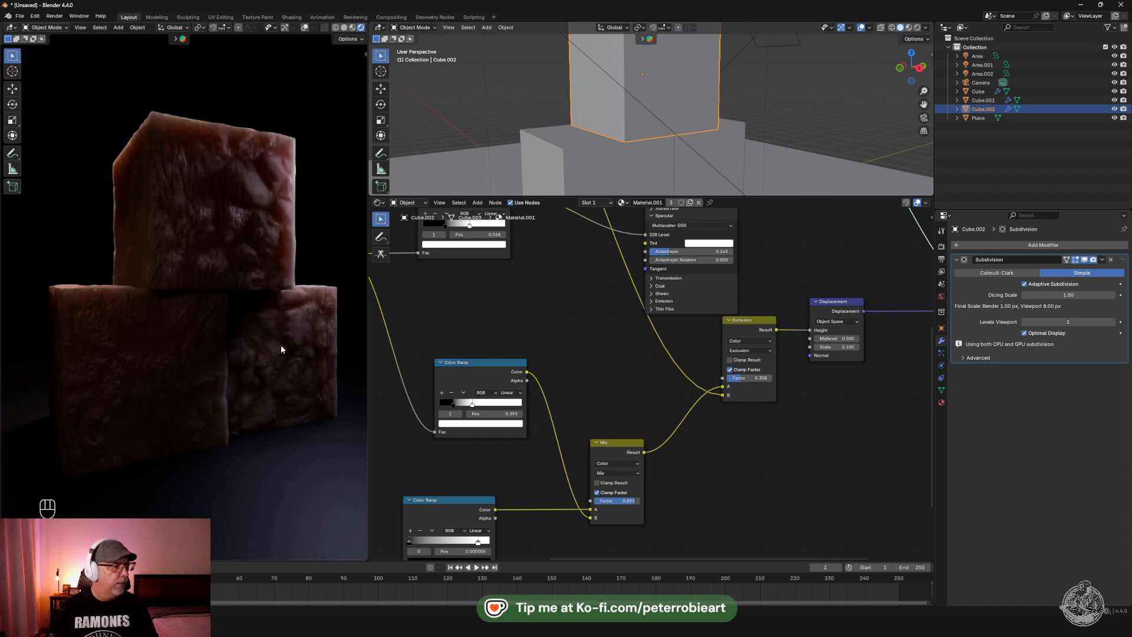
middle_click_drag(279, 342, 222, 346)
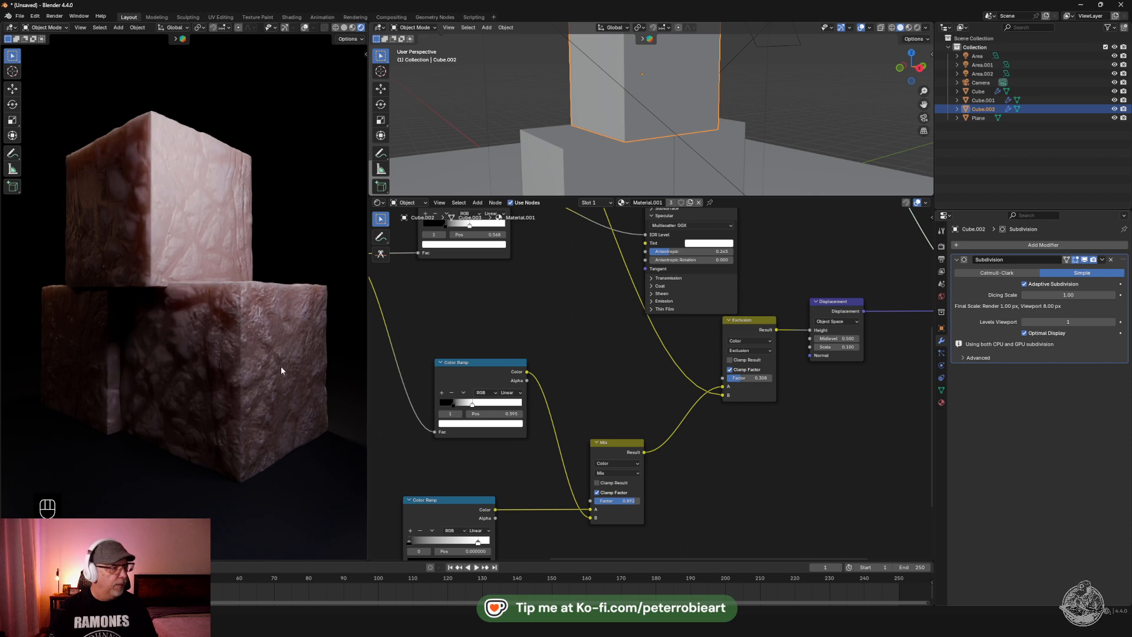
middle_click_drag(258, 366, 351, 366)
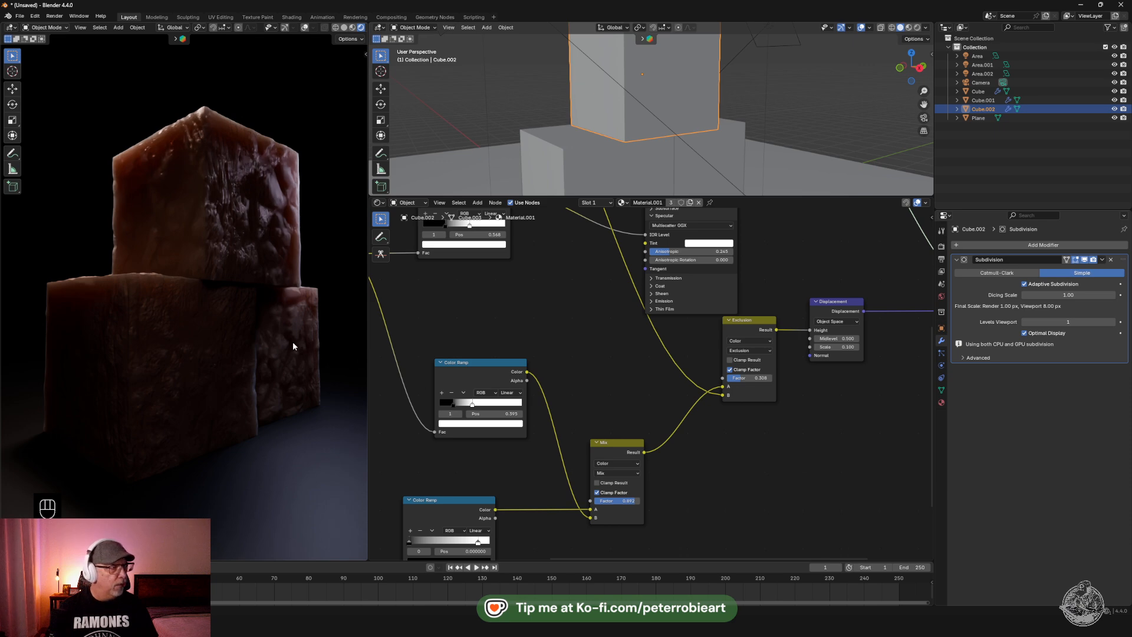
middle_click_drag(295, 345, 216, 365, "ctrl")
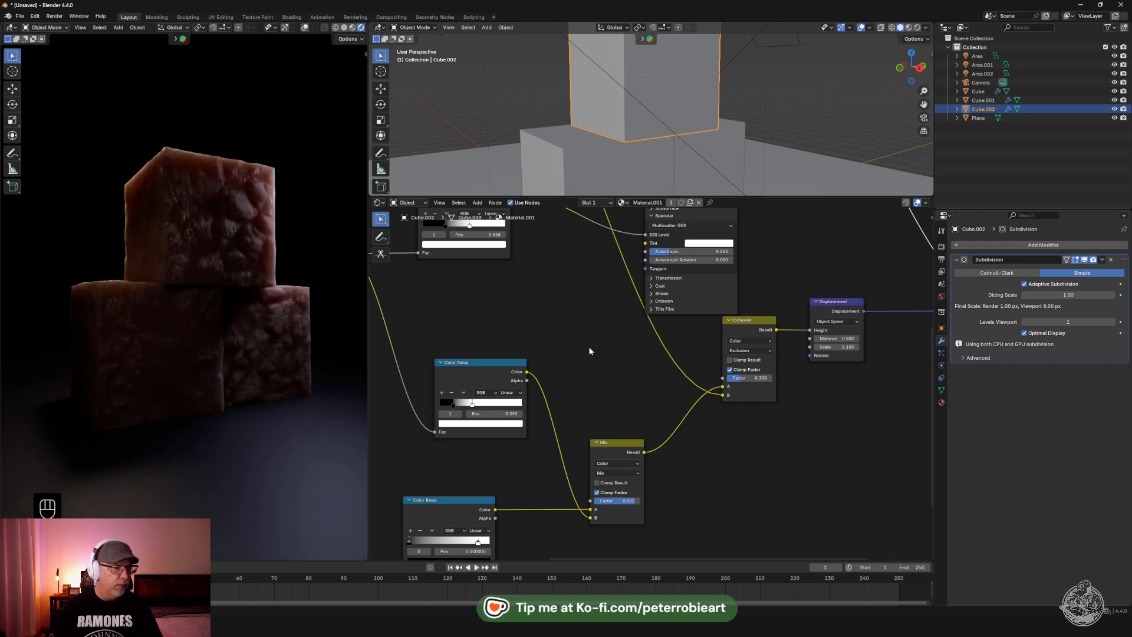
Tighten the Color Ramp driving the Principled BSDF's roughness by shifting its black stop higher and its white stop to about 0.52
middle_click_drag(580, 346, 713, 487)
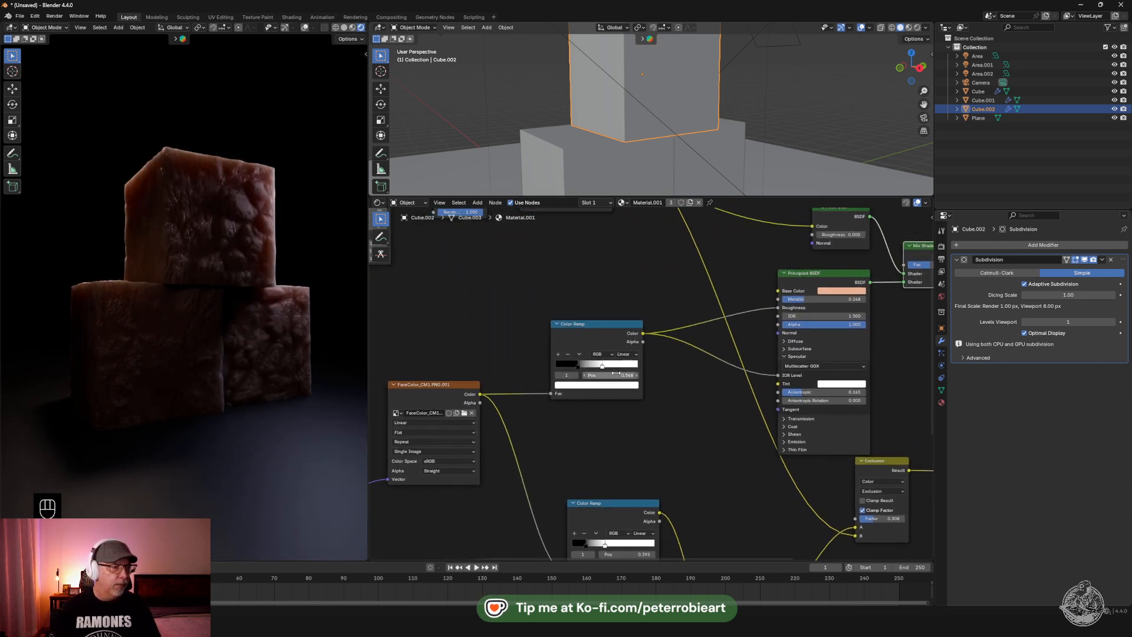
mouse_move(579, 366)
left_mouse_down()
mouse_move(554, 366)
mouse_move(600, 366)
mouse_move(585, 367)
left_mouse_up()
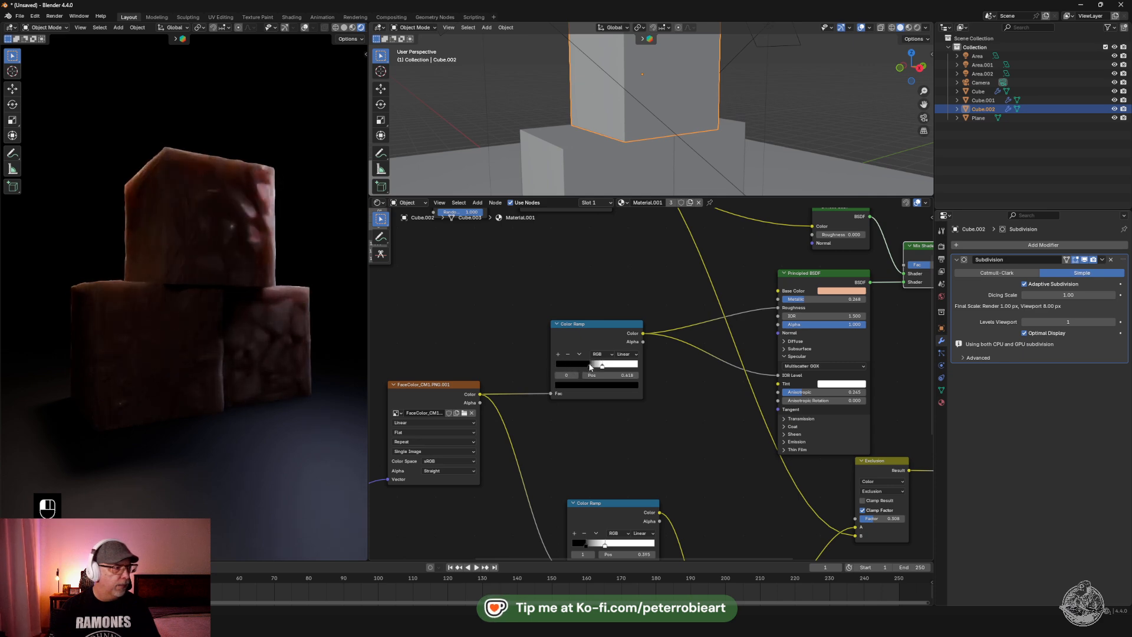
left_click_drag(590, 367, 585, 369)
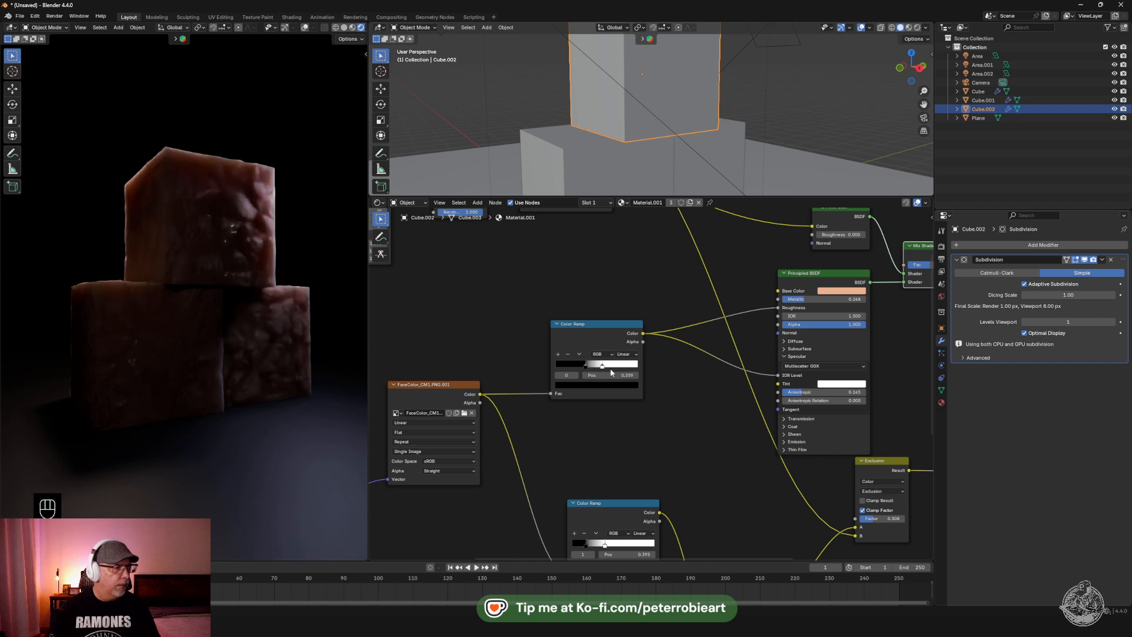
middle_click_drag(304, 297, 363, 268)
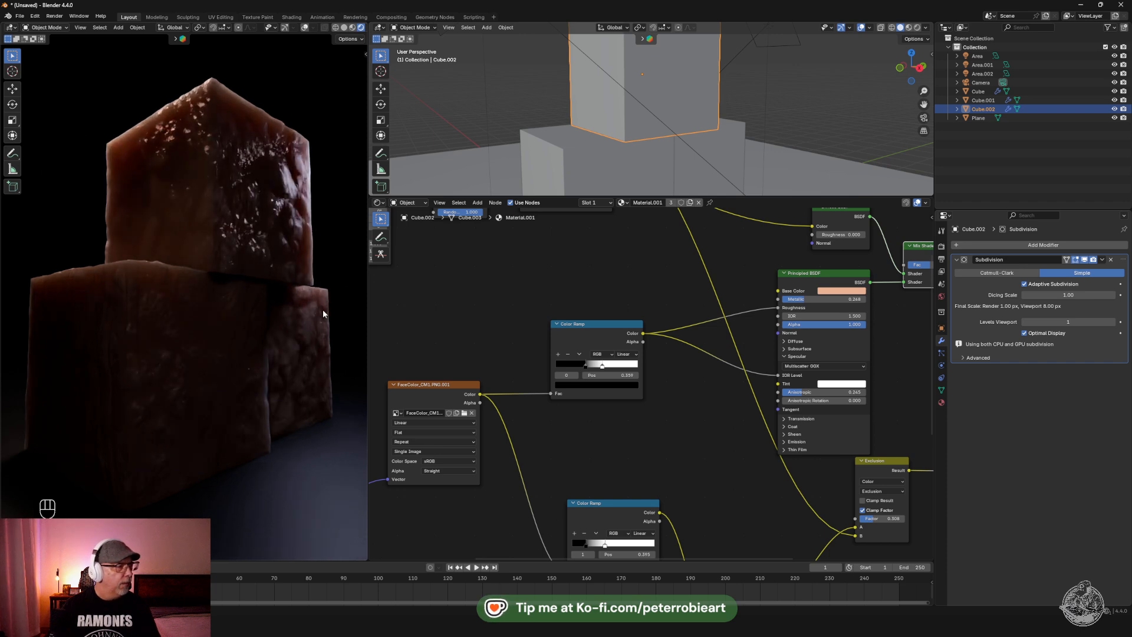
scroll(312, 320, "down", 3)
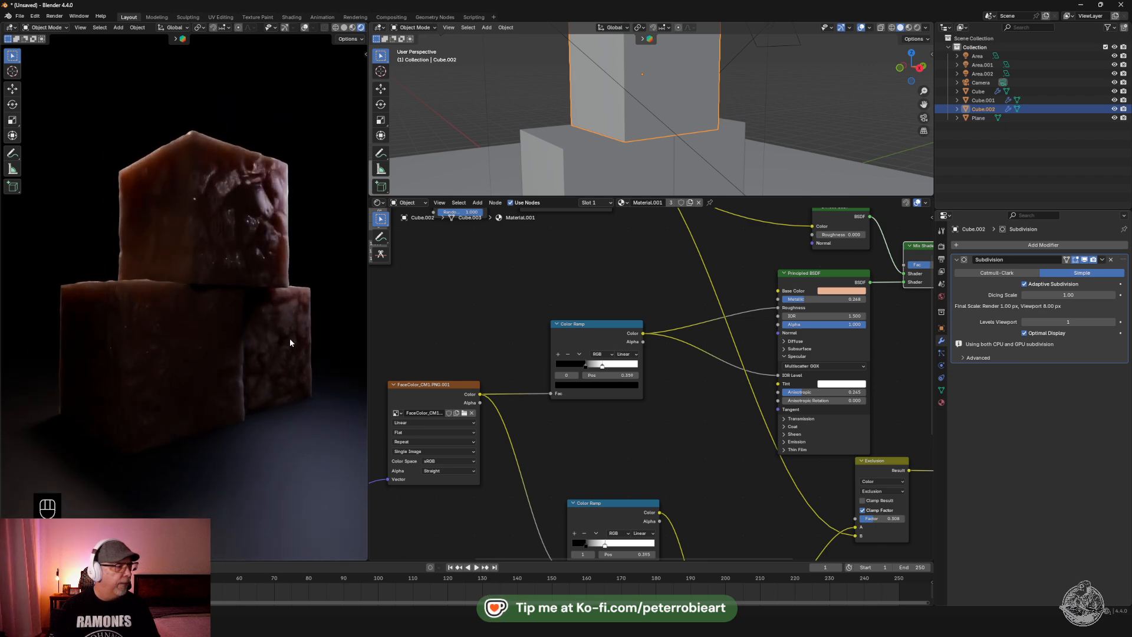
middle_click_drag(288, 339, 305, 330)
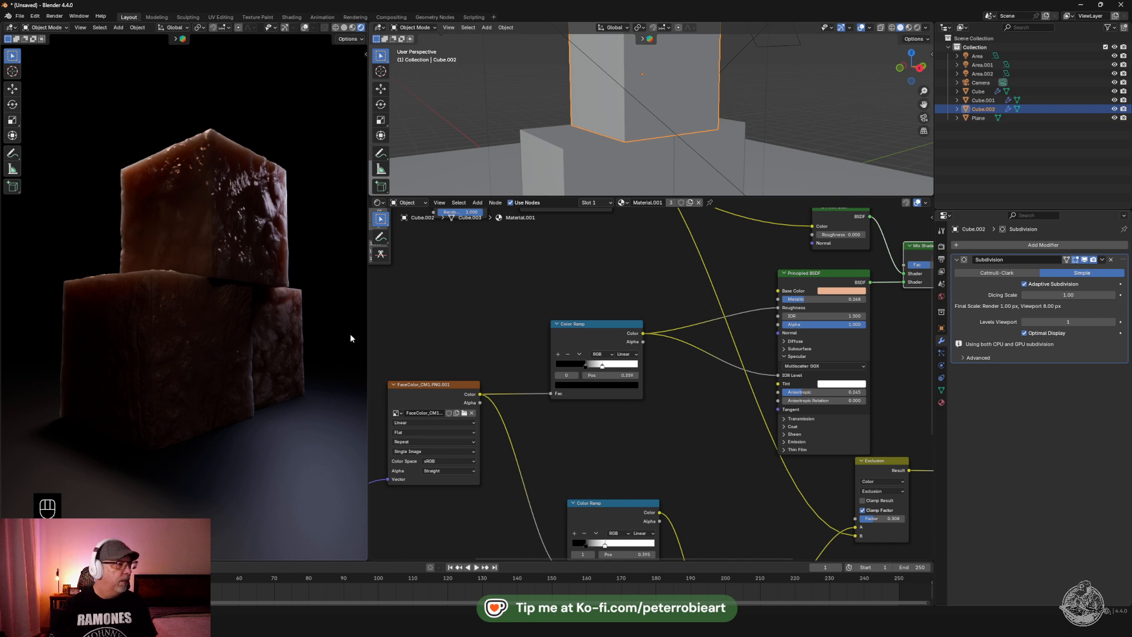
left_click_drag(592, 369, 579, 370)
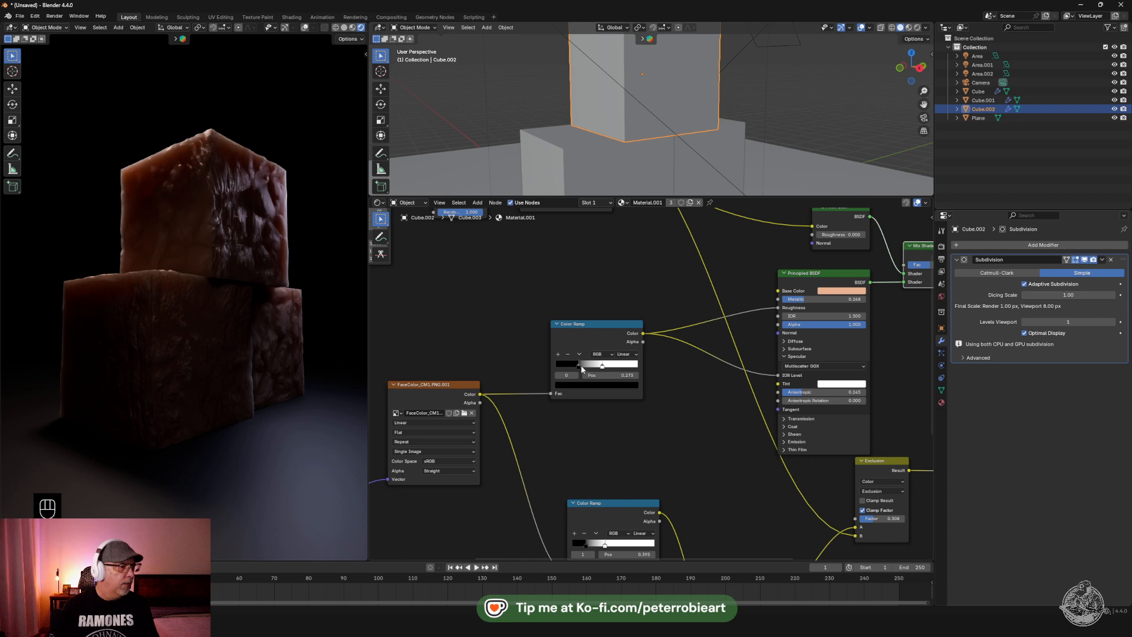
left_click_drag(580, 368, 586, 368)
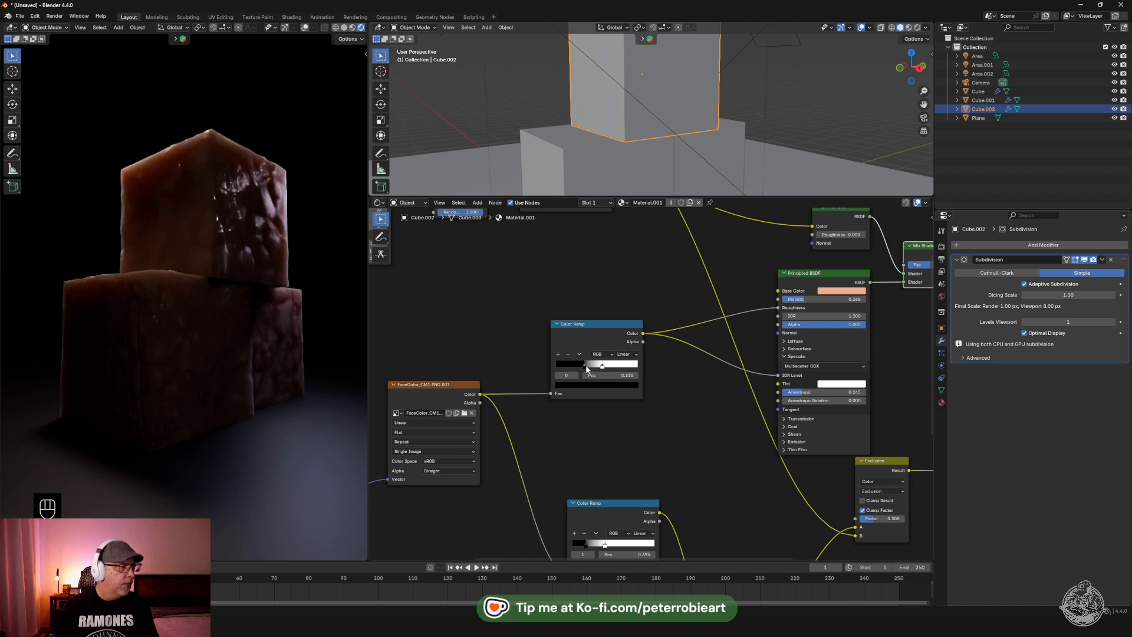
left_click_drag(585, 365, 591, 366)
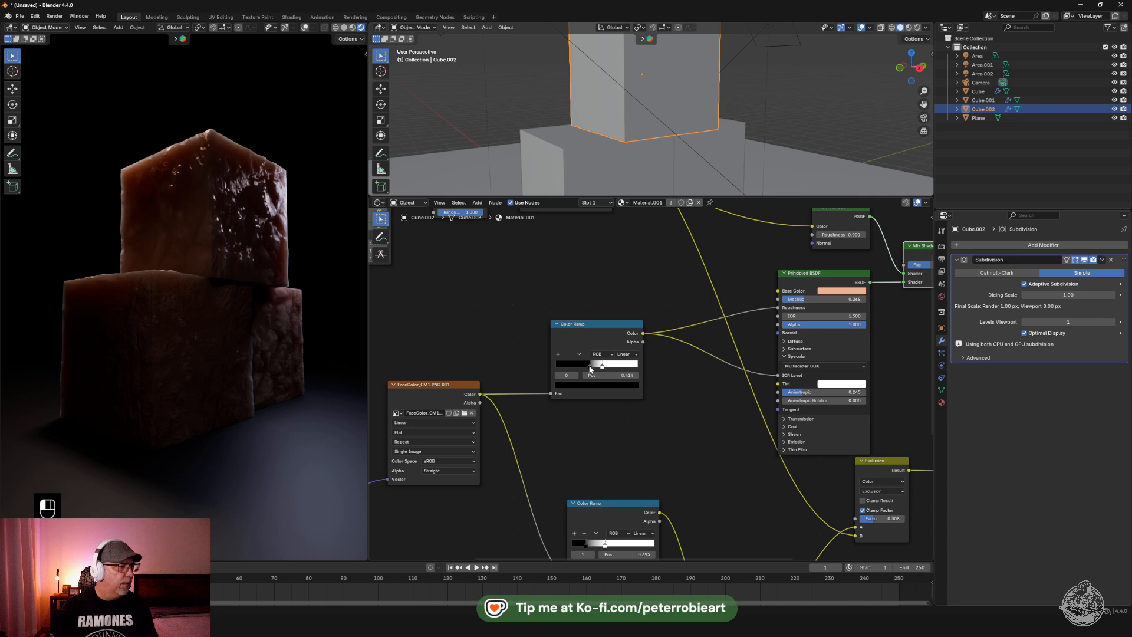
left_click_drag(589, 365, 597, 365)
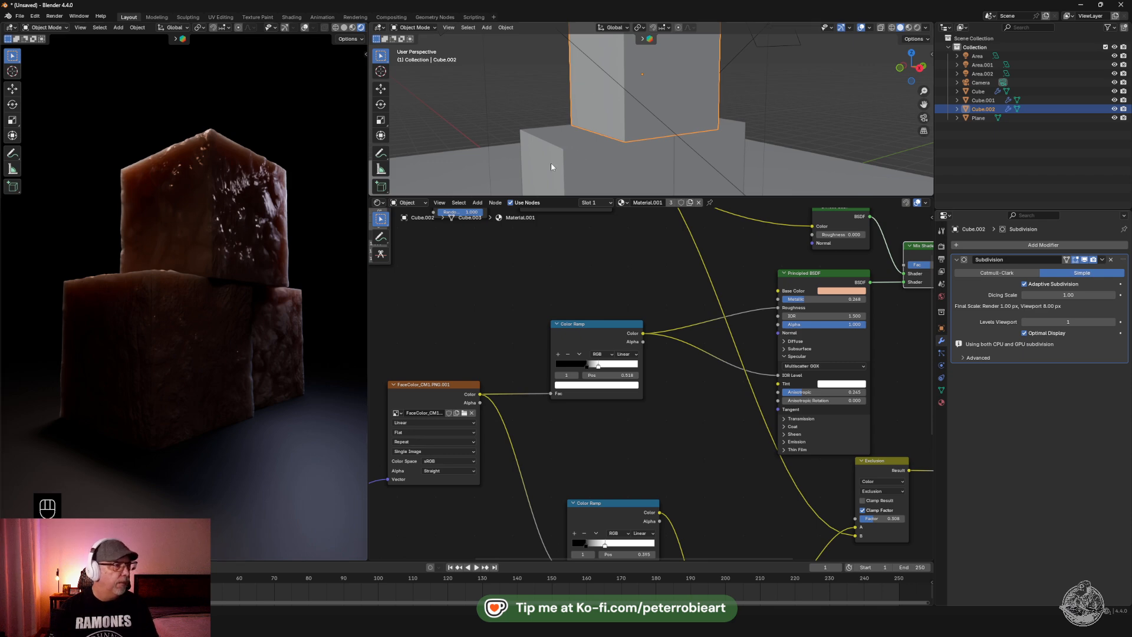
Rotate the top cube around the global Z axis in two turns so that a different face points toward the rendered view
key("r")
key("z")
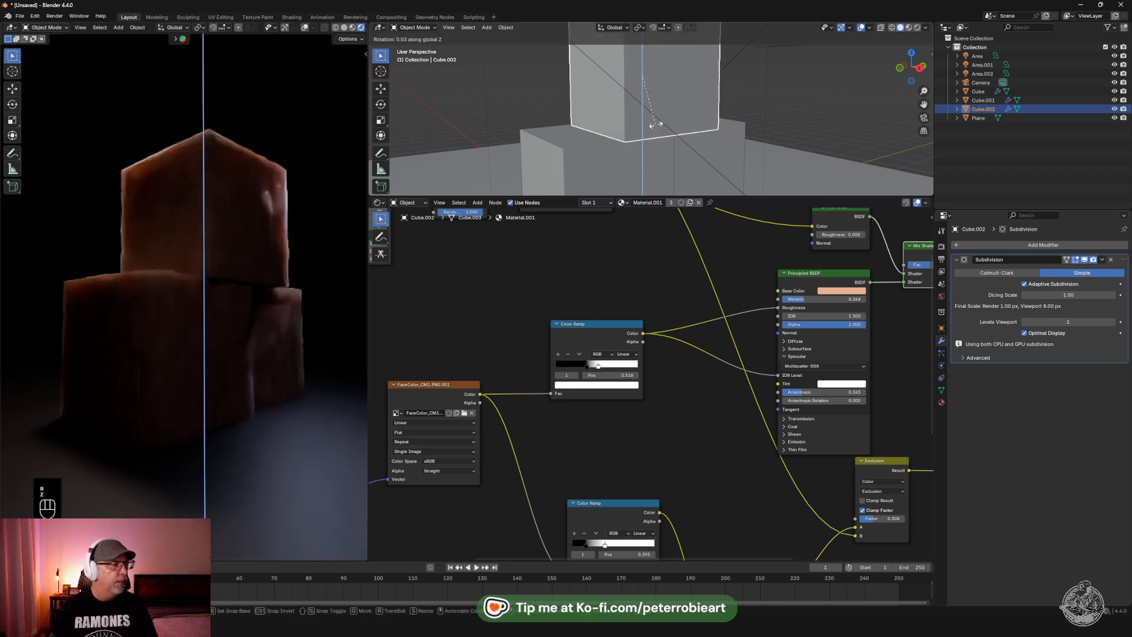
left_click(669, 126)
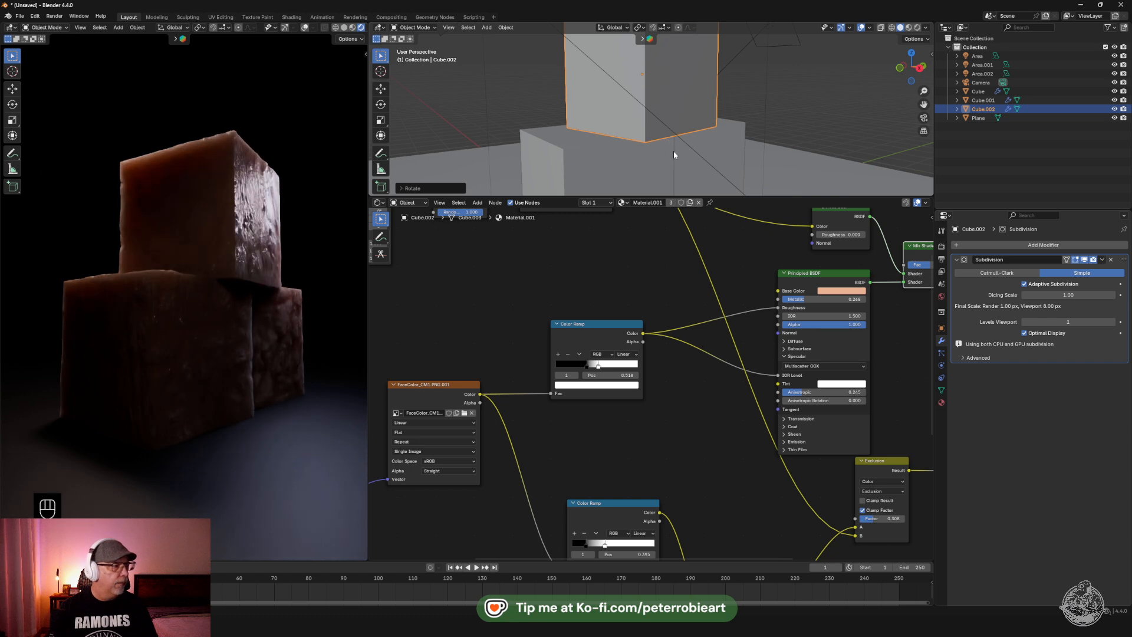
key("r")
key("z")
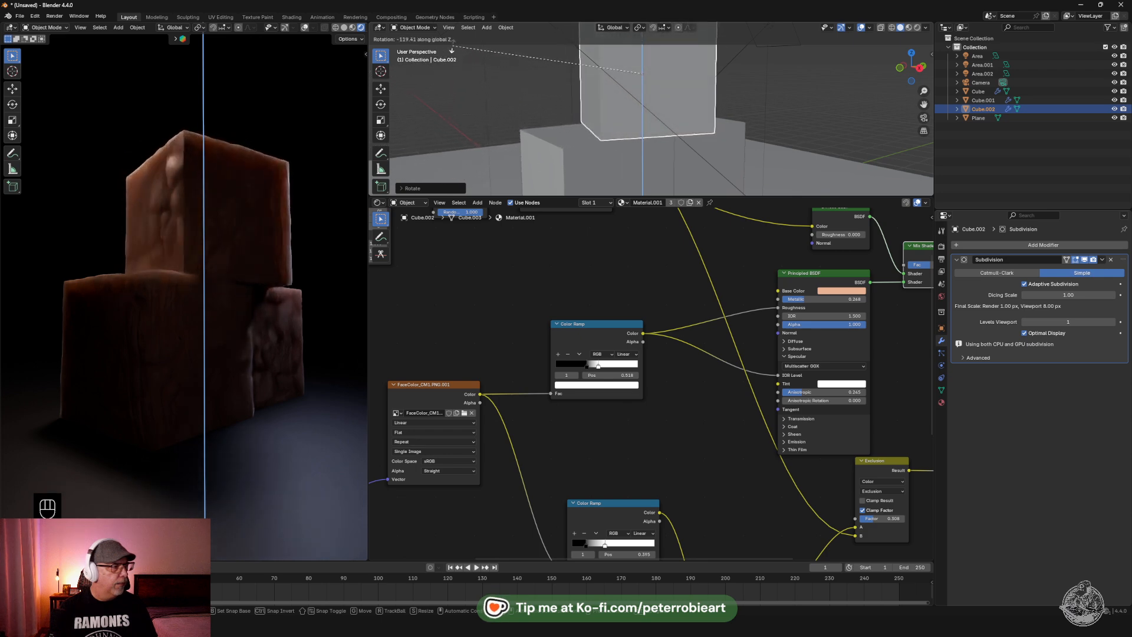
left_click(486, 59)
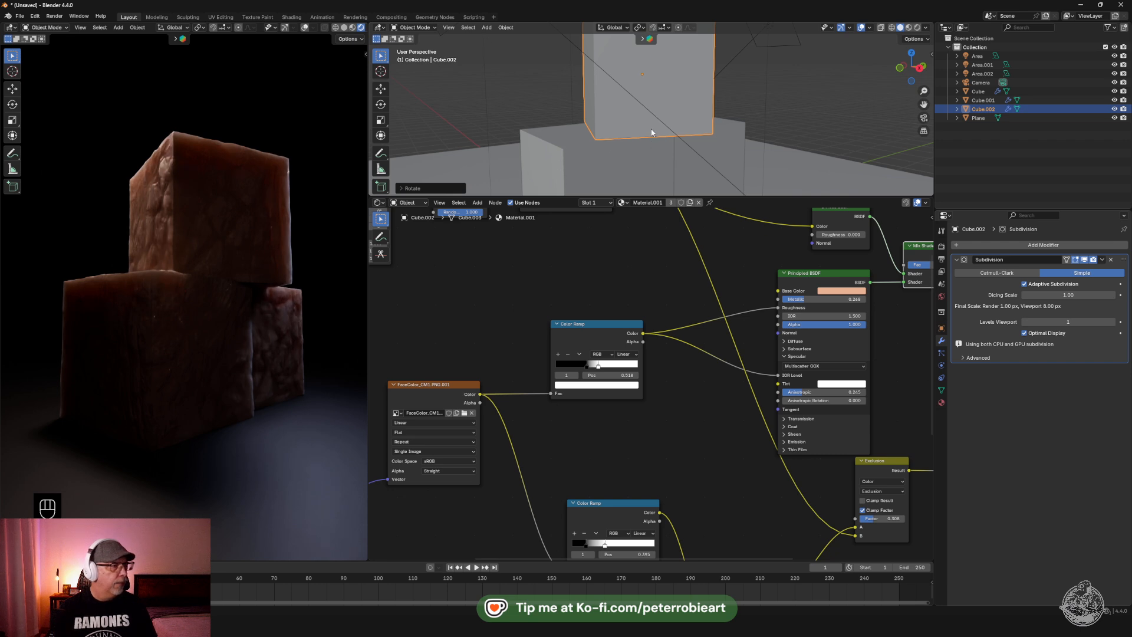
Raise the top cube slightly along the global Z axis so it clears the cubes beneath it
key("g")
key("x")
key("x")
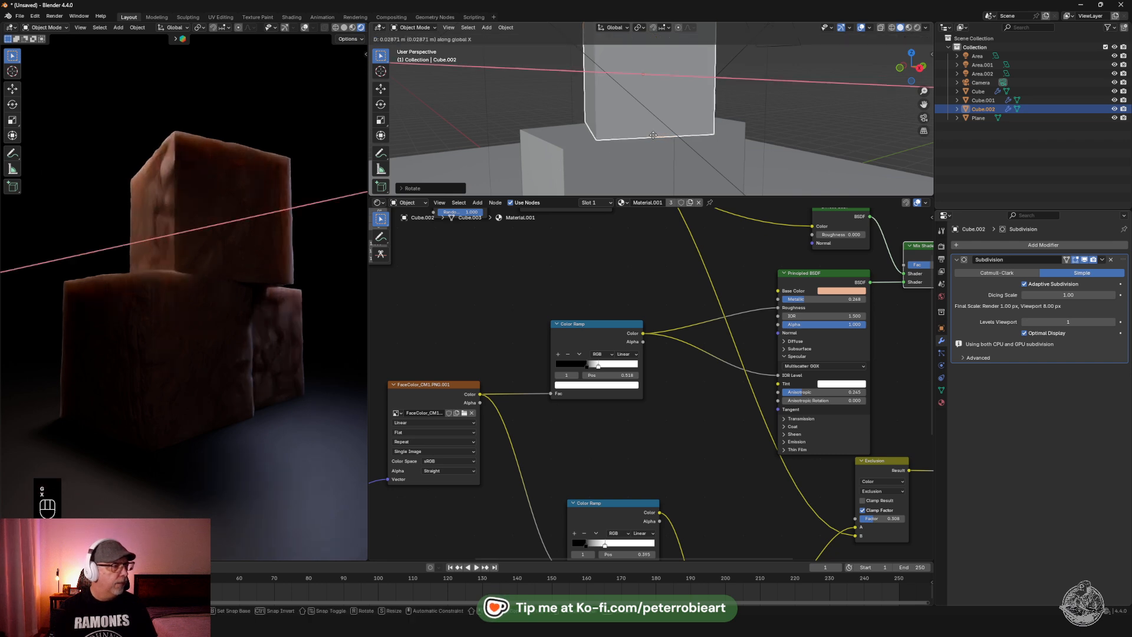
key("x")
key("z")
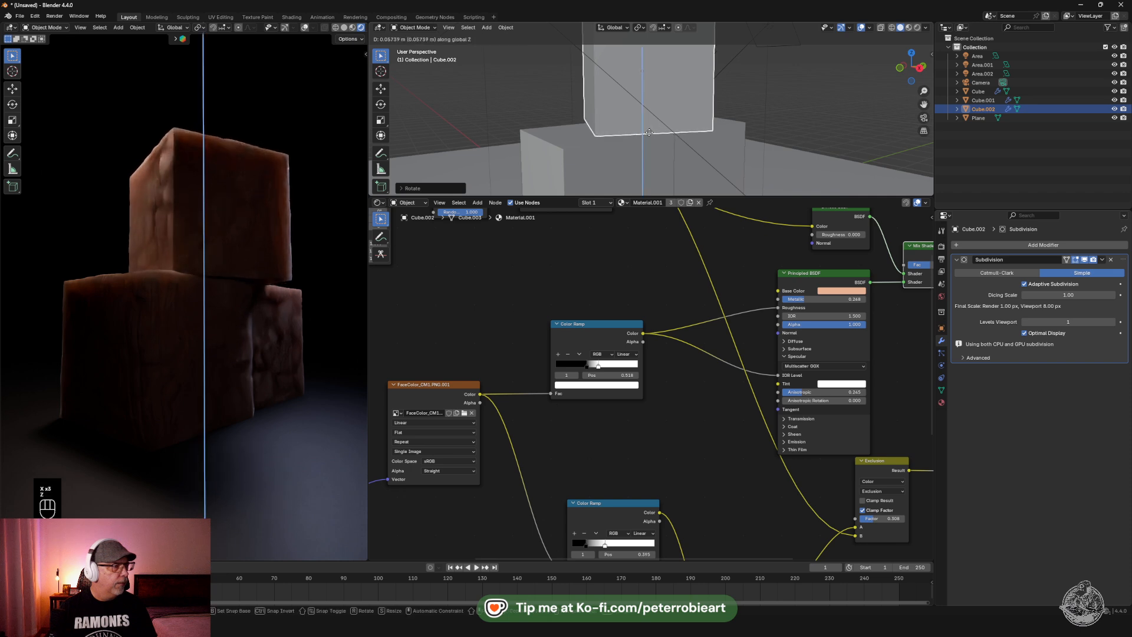
left_click(666, 122)
Shift the top cube about 0.06 m toward negative X and lower it about 0.02 m in the front view
middle_click_drag(667, 122, 858, 129, "alt")
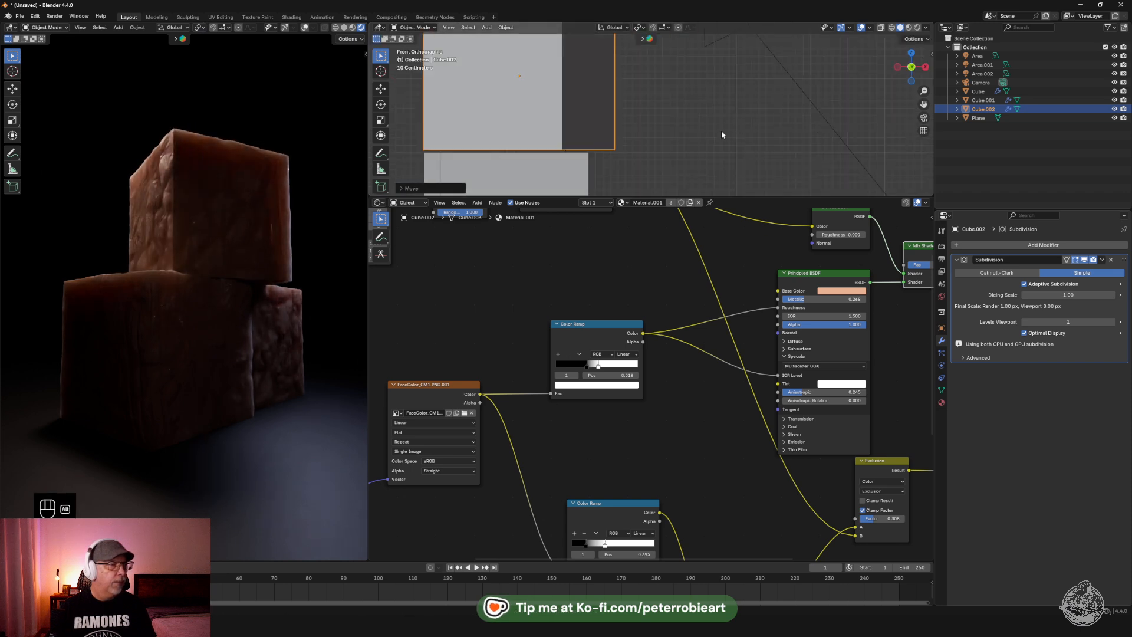
key("g")
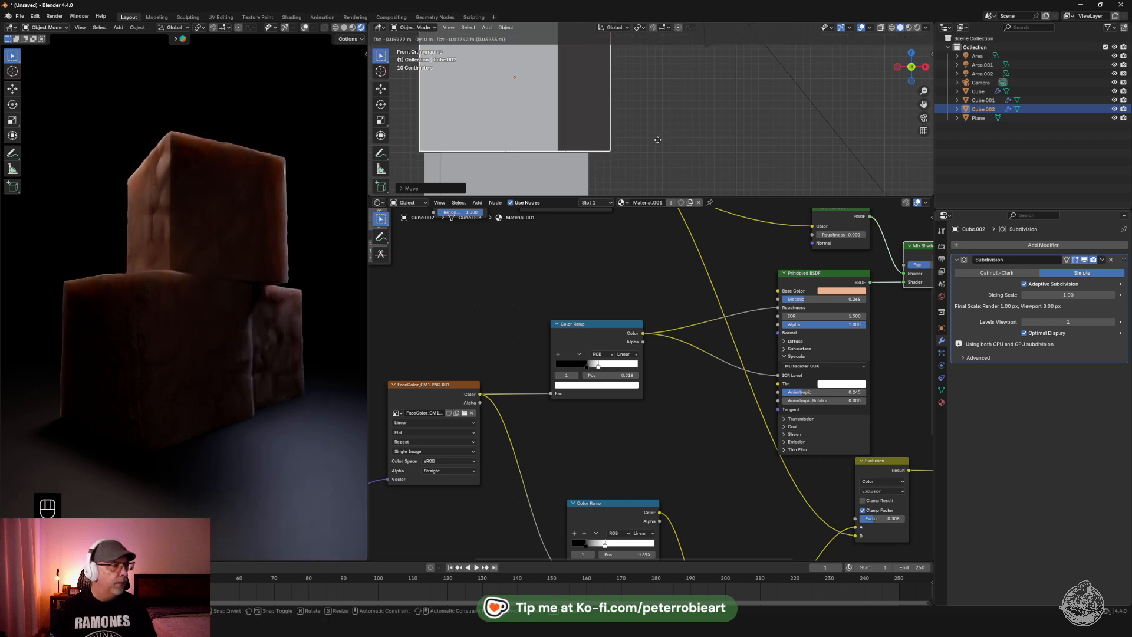
left_click(657, 139)
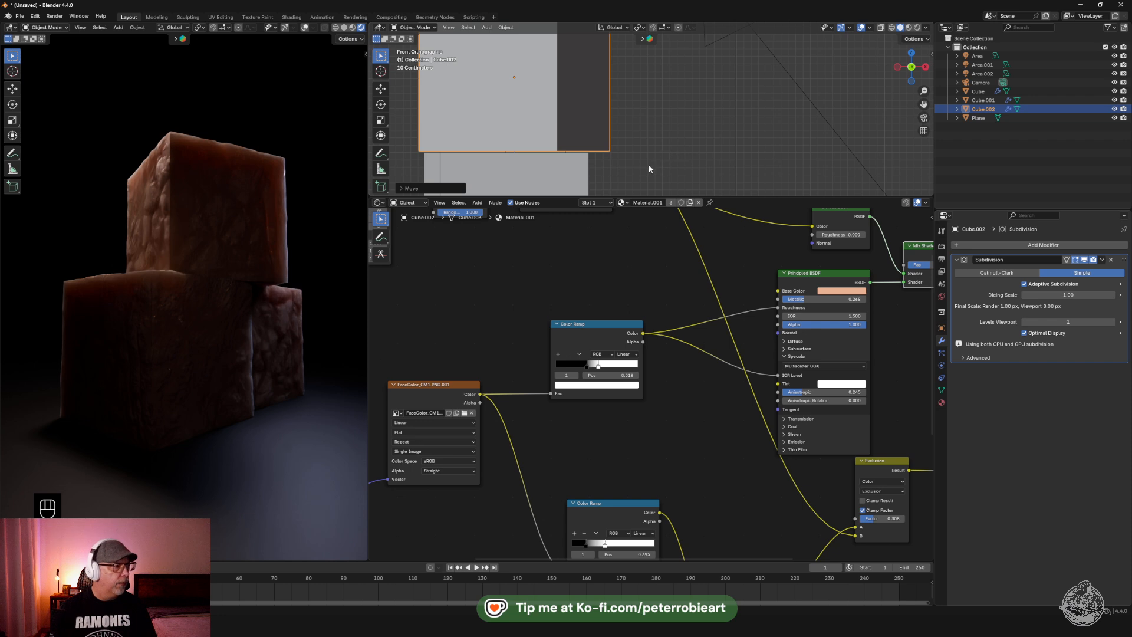
Rotate the lower cube Cube.001 around the global Z axis so that a different face points toward the rendered view
mouse_move(622, 169)
middle_mouse_down()
mouse_move(592, 180)
mouse_move(635, 163)
middle_mouse_up()
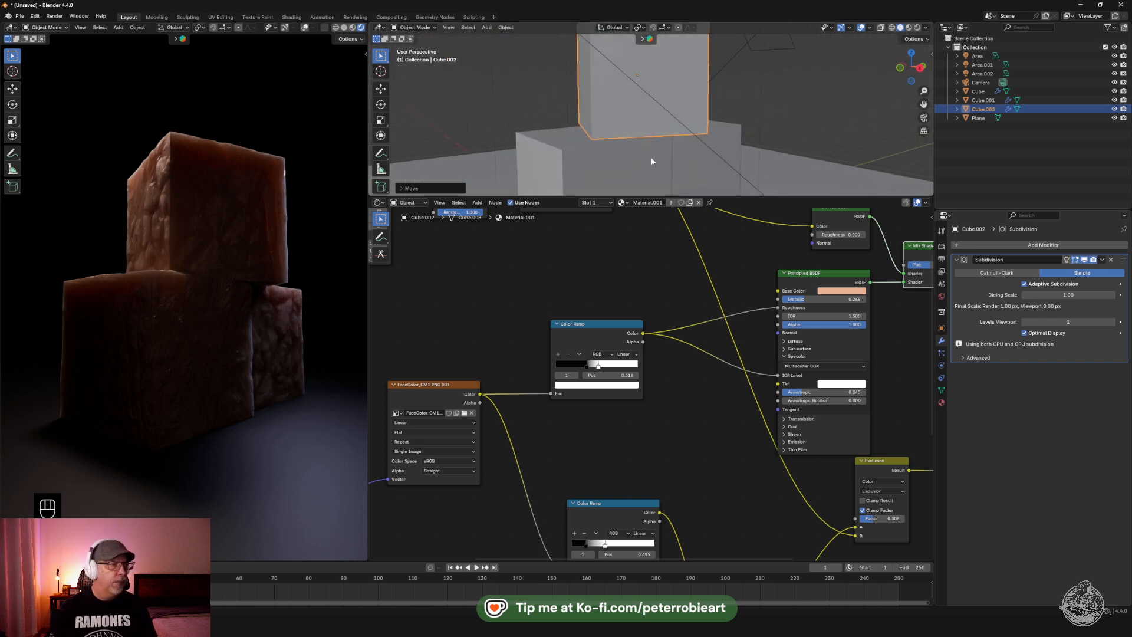
left_click(708, 180)
key("r")
key("z")
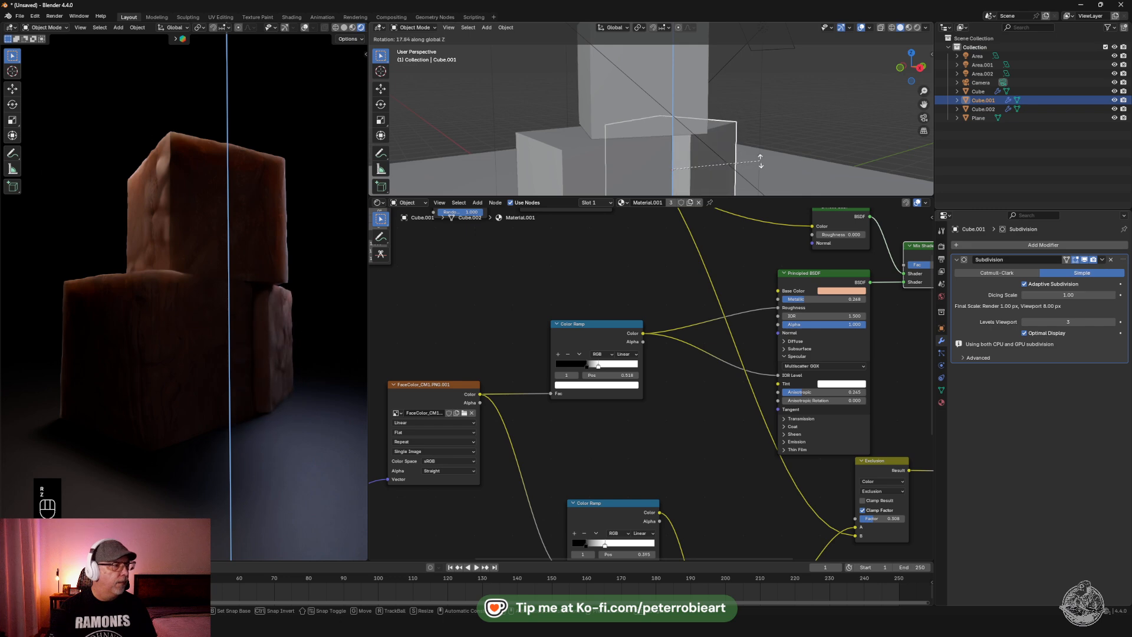
left_click(667, 175)
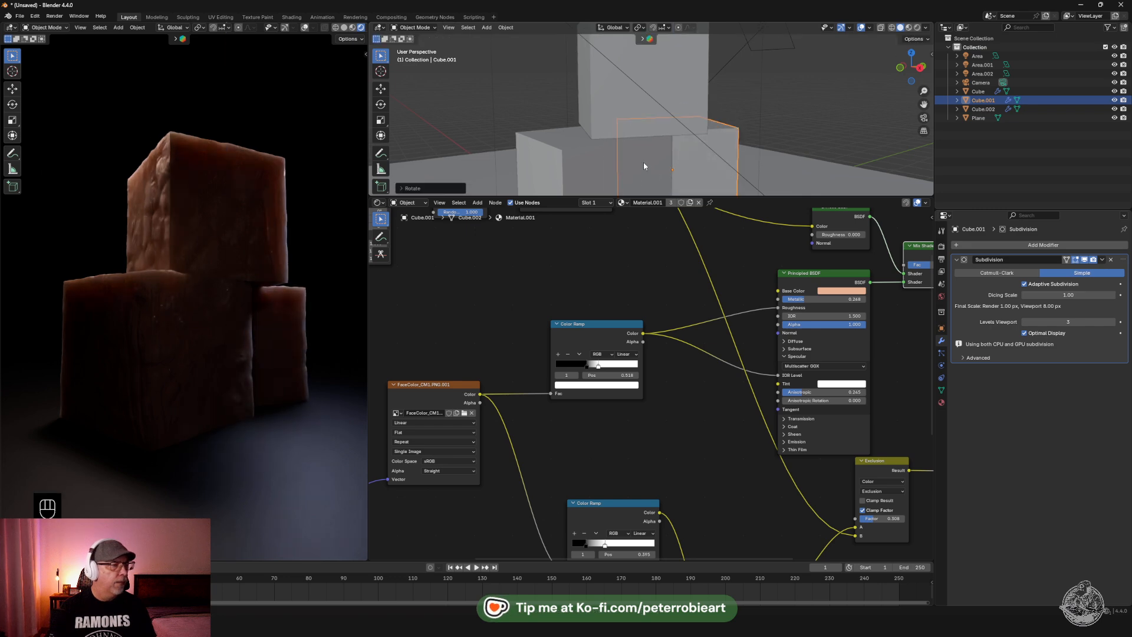
Move Cube.001 outward in the top view so it sits beside the other lower cube, and check the stack in the rendered view
key("KP_7")
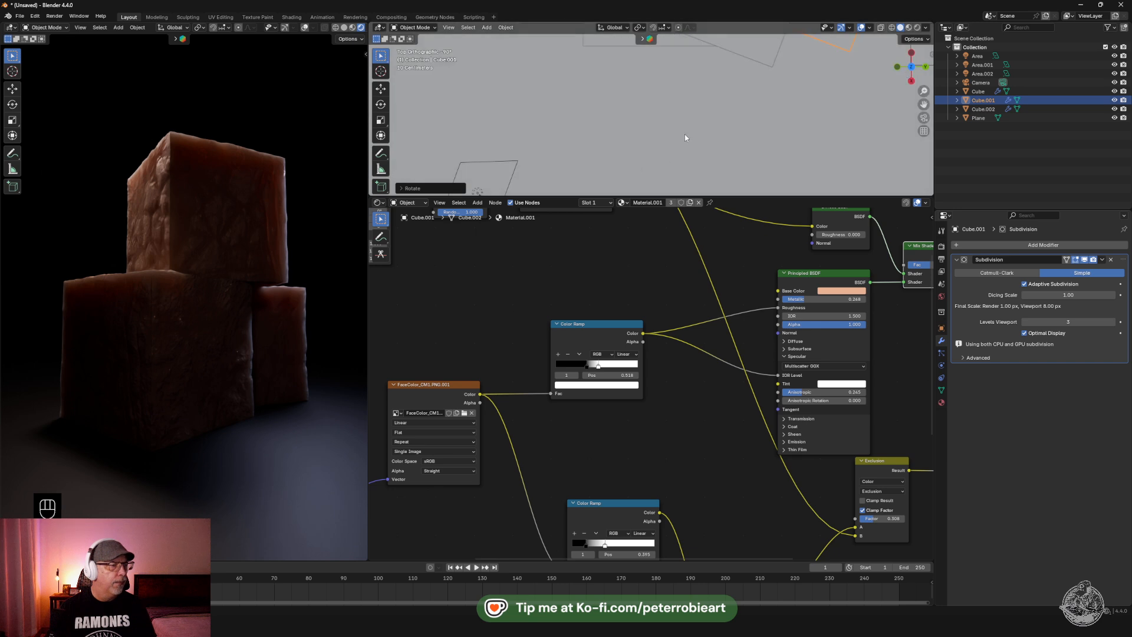
middle_click_drag(782, 76, 630, 200, "shift")
key("g")
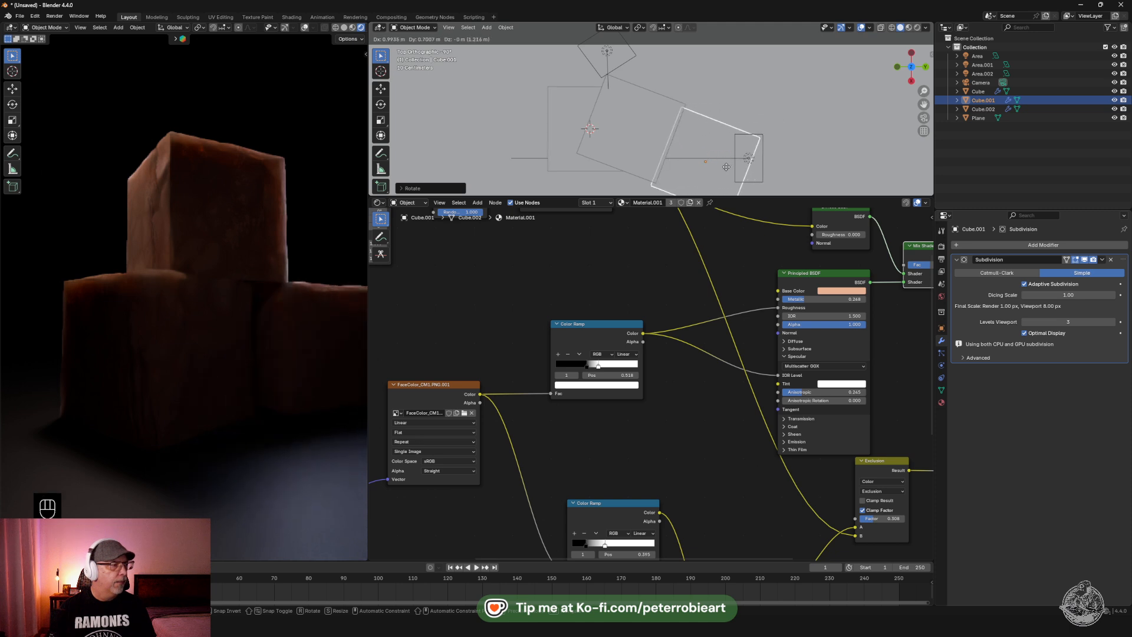
left_click(715, 168)
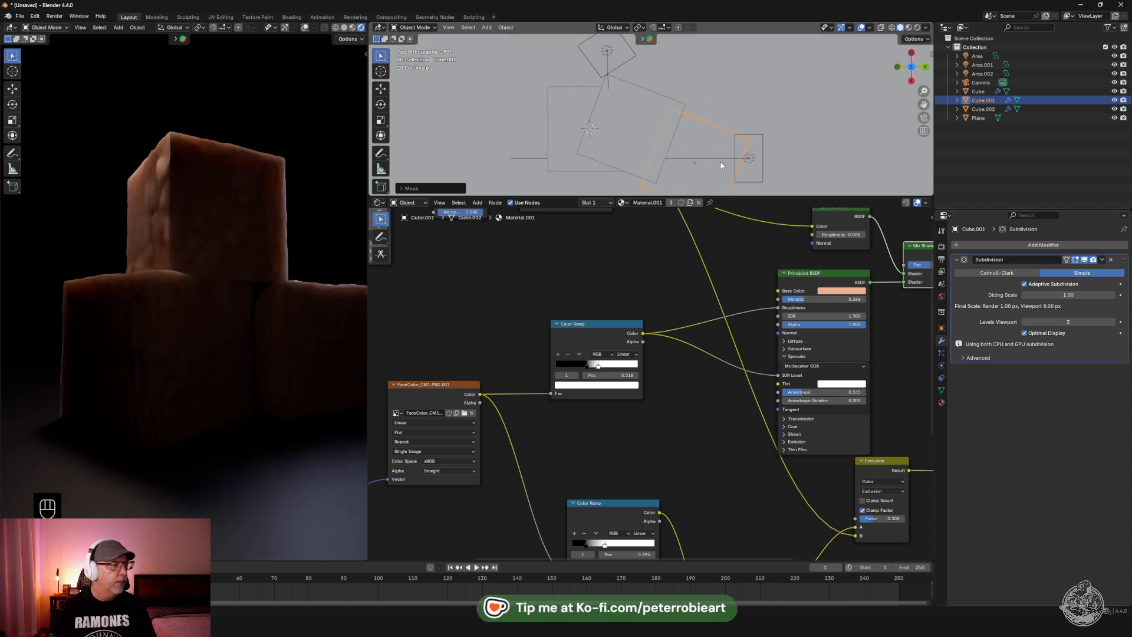
mouse_move(274, 283)
middle_mouse_down()
mouse_move(306, 288)
mouse_move(225, 322)
mouse_move(243, 295)
mouse_move(231, 292)
mouse_move(311, 261)
mouse_move(252, 286)
mouse_move(267, 285)
middle_mouse_up()
scroll(225, 321, "down", 2)
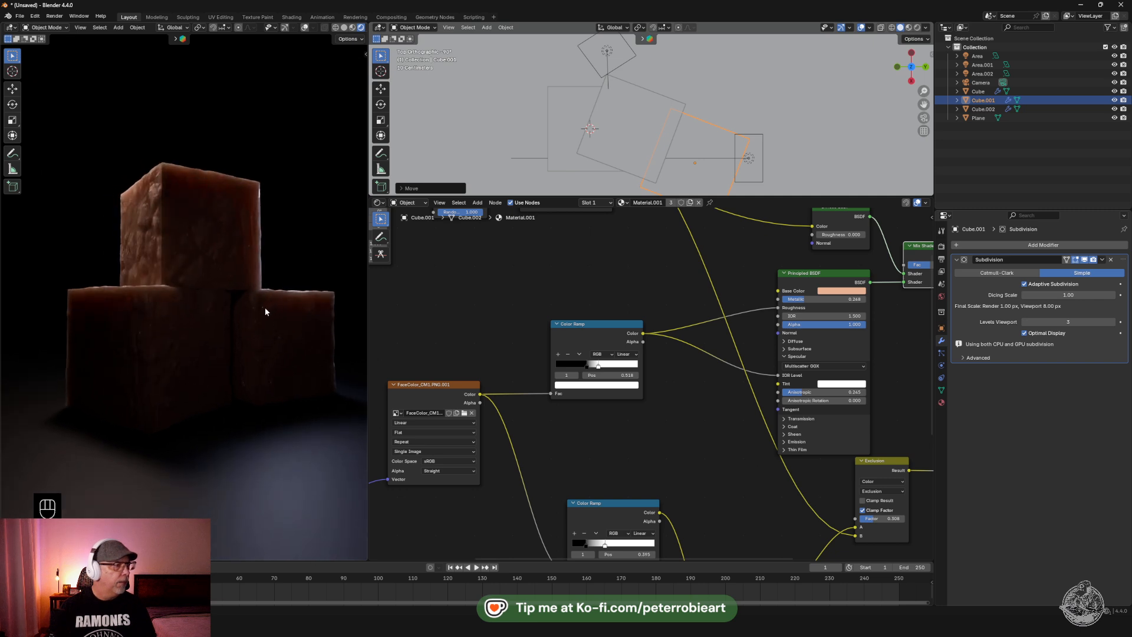
middle_click_drag(260, 309, 299, 284, "ctrl")
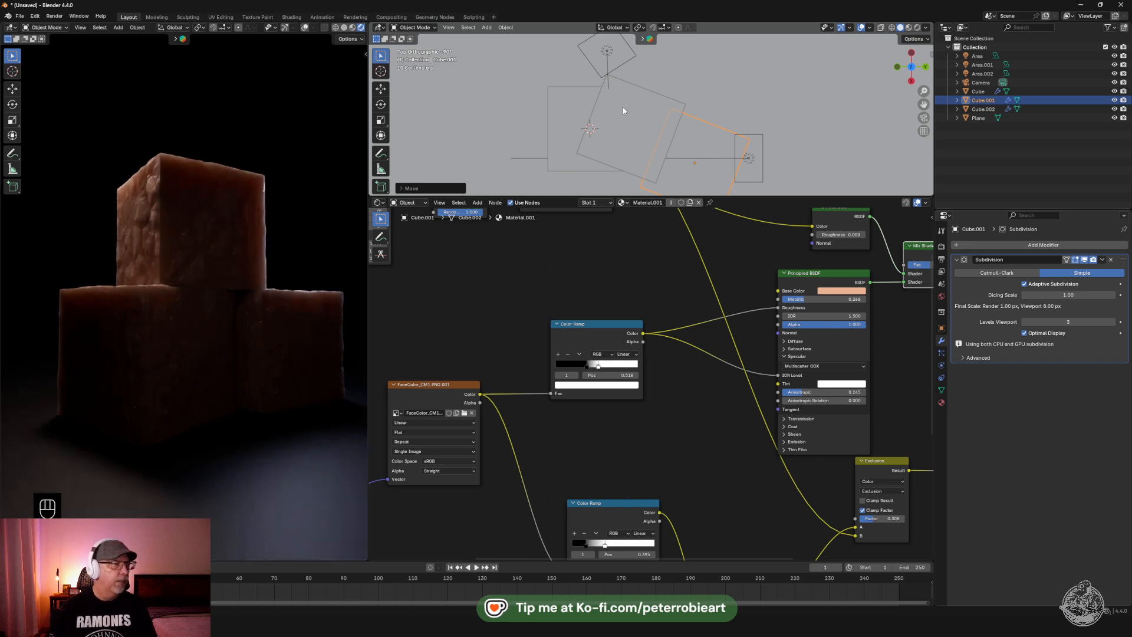
Rotate the top cube around the global Z axis in two turns so one corner faces the rendered view and light rakes across a side
left_click(675, 100)
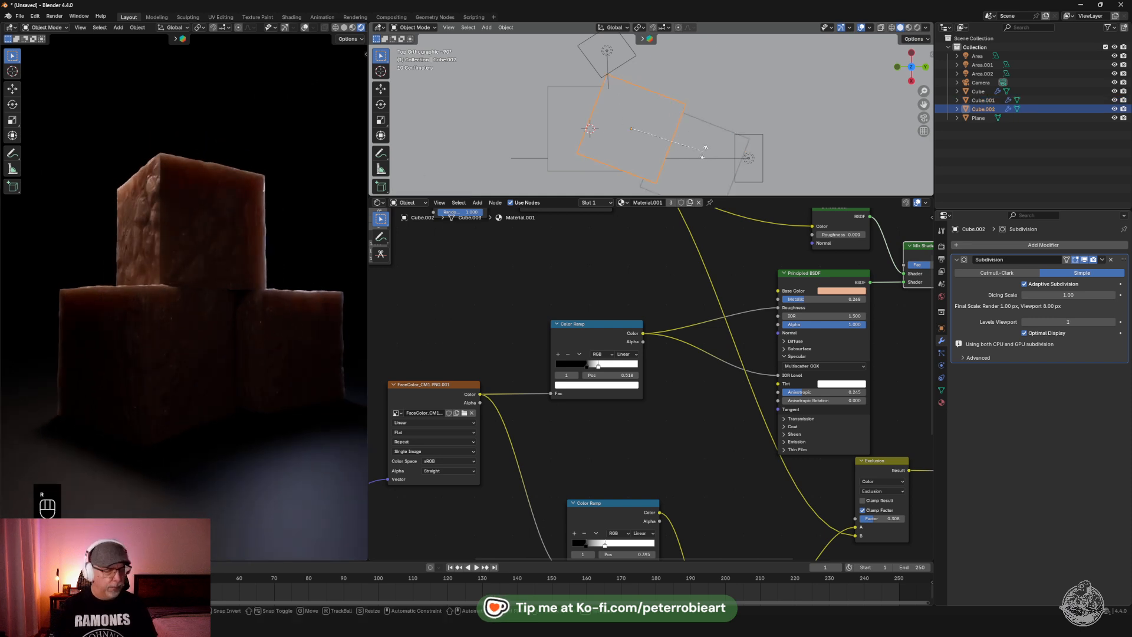
key("r")
key("z")
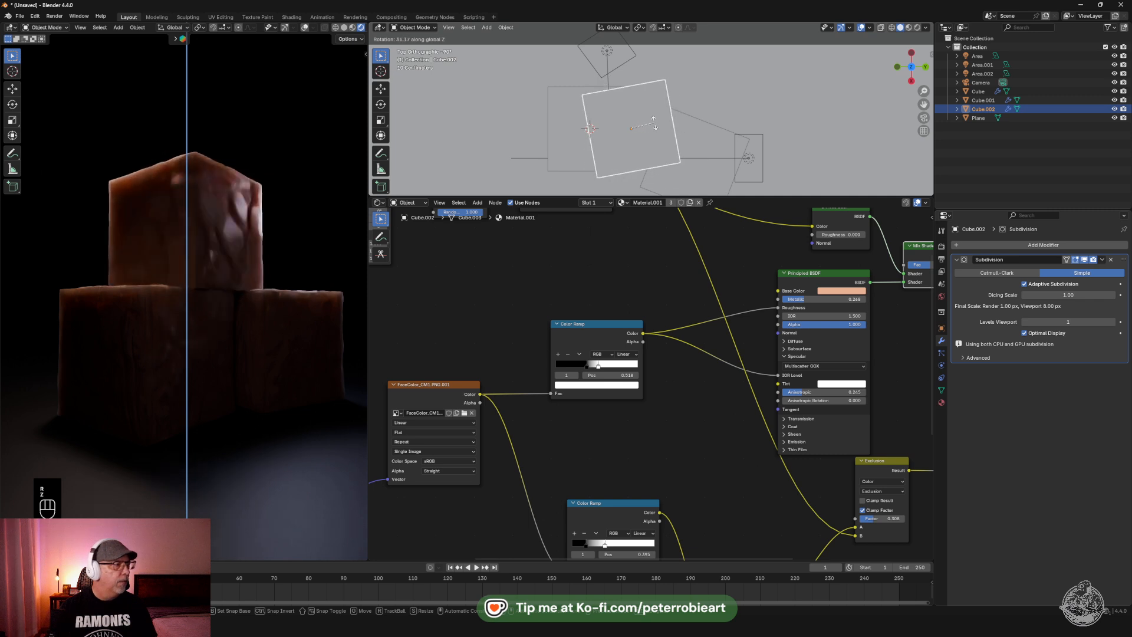
left_click(672, 128)
key("r")
key("z")
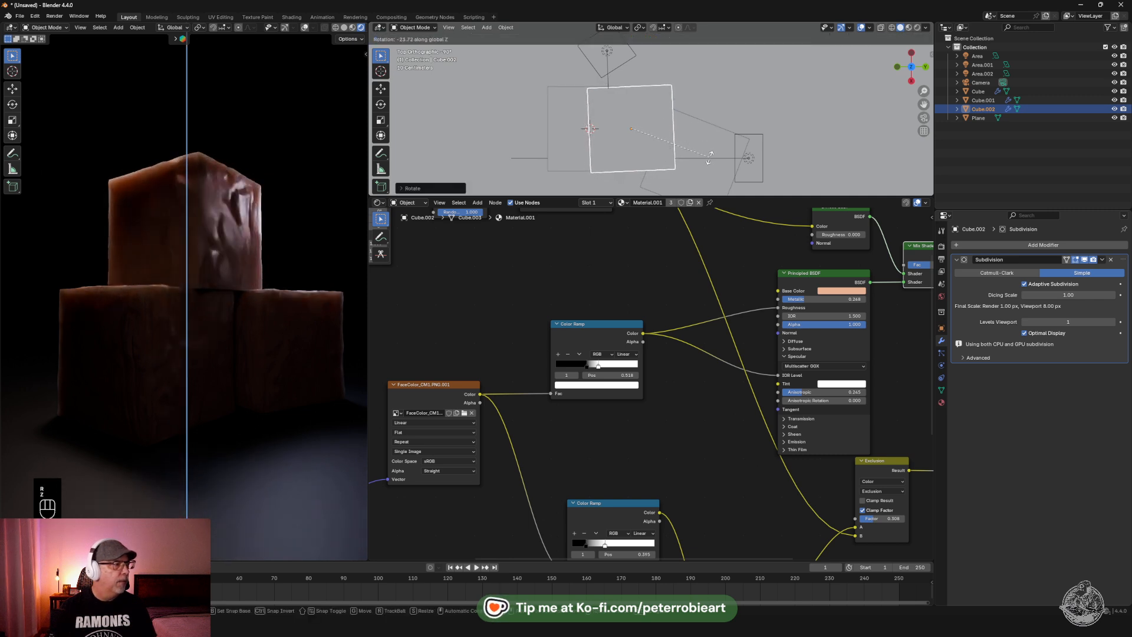
left_click(707, 152)
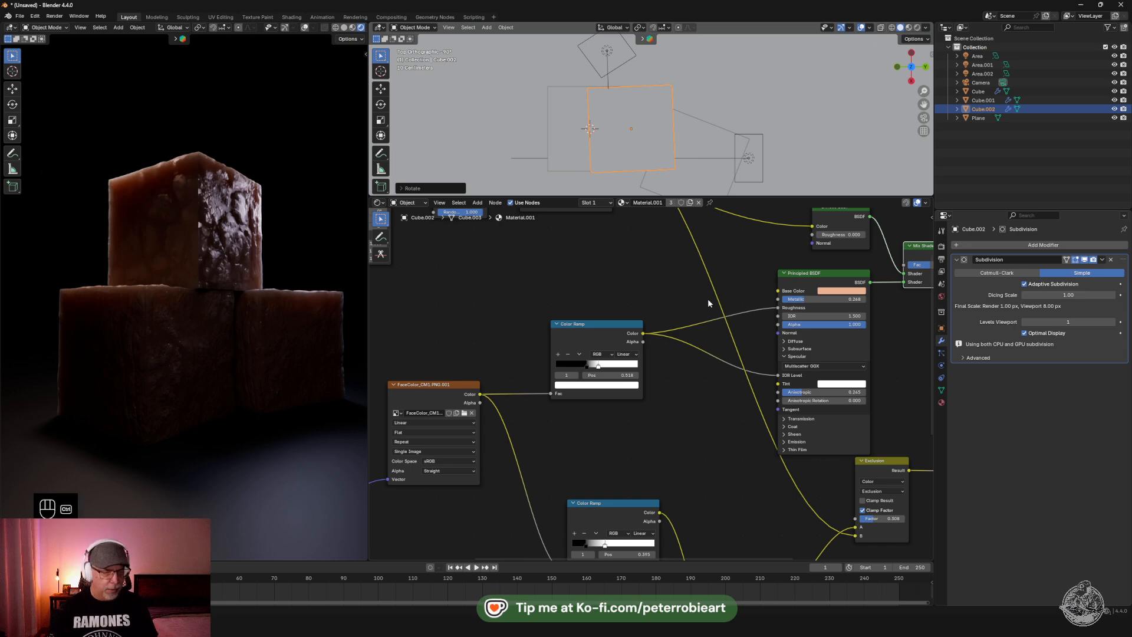
Review the complete node tree of the cubes' material
scroll(592, 370, "down", 5)
middle_click_drag(594, 366, 603, 334, "shift")
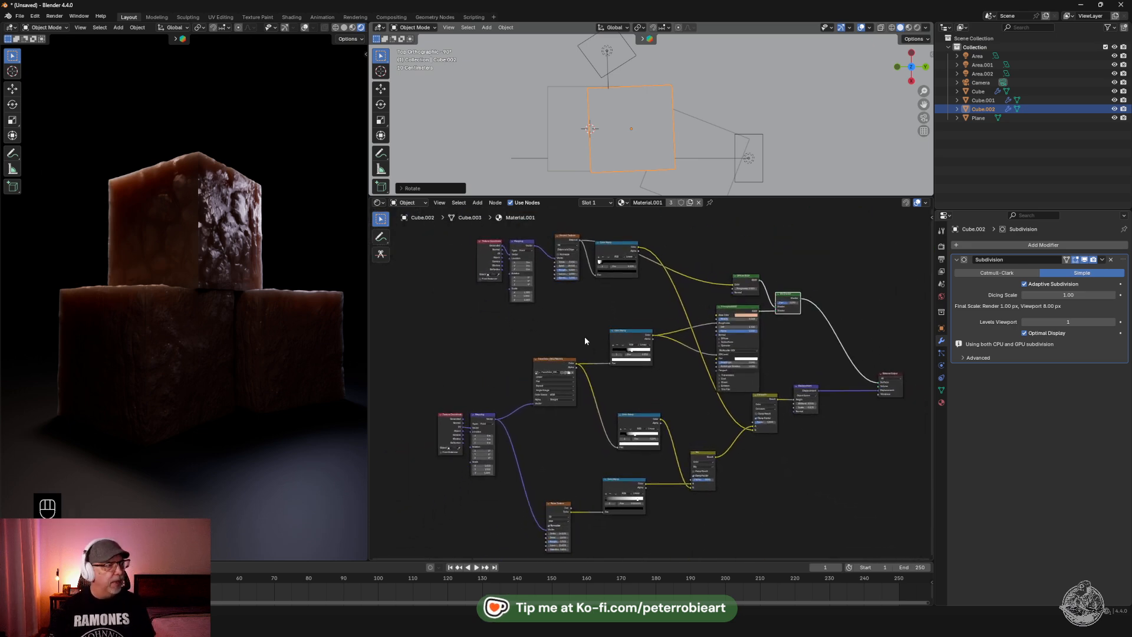